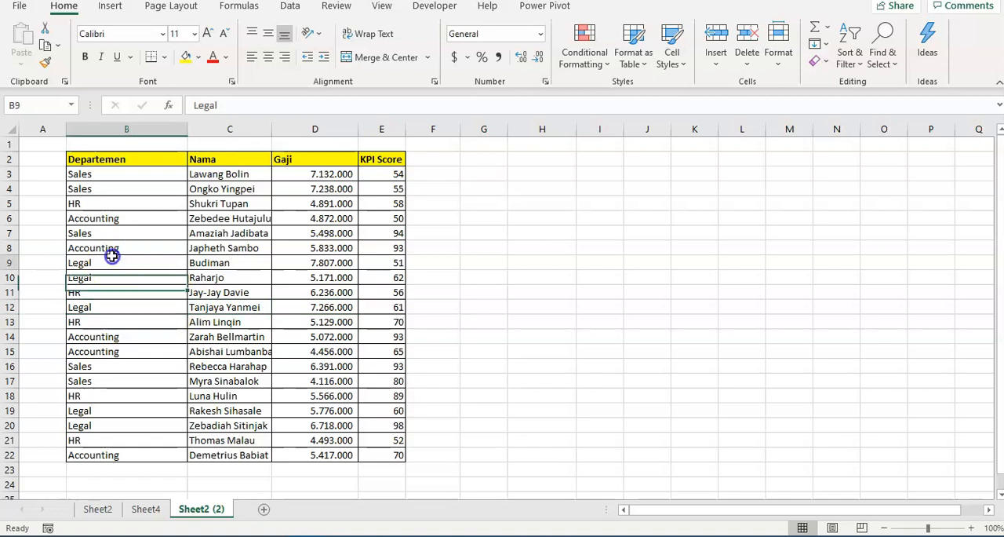
pyautogui.click(104, 175)
pyautogui.click(111, 221)
pyautogui.click(117, 262)
pyautogui.click(132, 307)
pyautogui.click(134, 206)
pyautogui.click(185, 175)
pyautogui.click(336, 202)
pyautogui.click(471, 229)
pyautogui.click(558, 204)
pyautogui.click(558, 186)
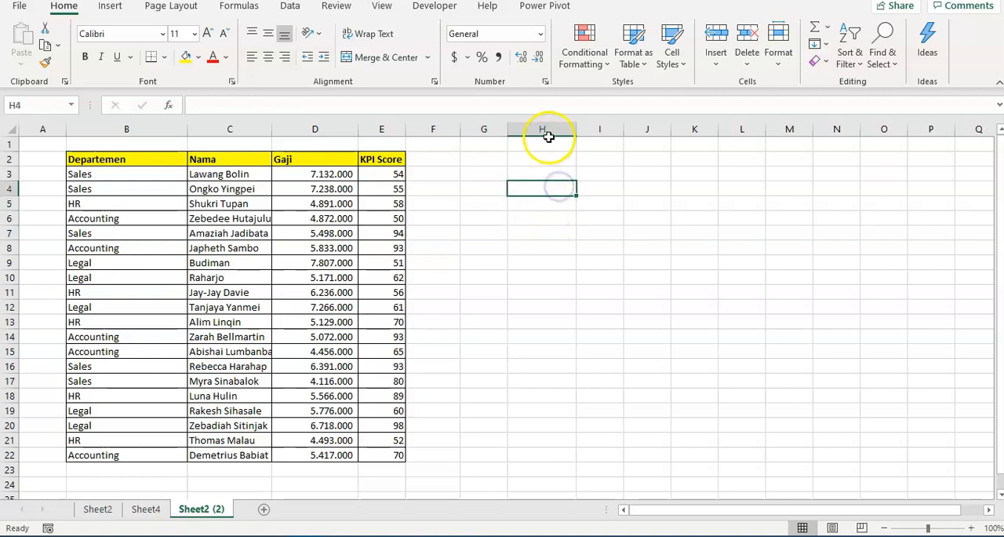
# Narrow column H to about the width of its neighbouring columns
pyautogui.moveTo(573, 126); pyautogui.dragTo(553, 127)
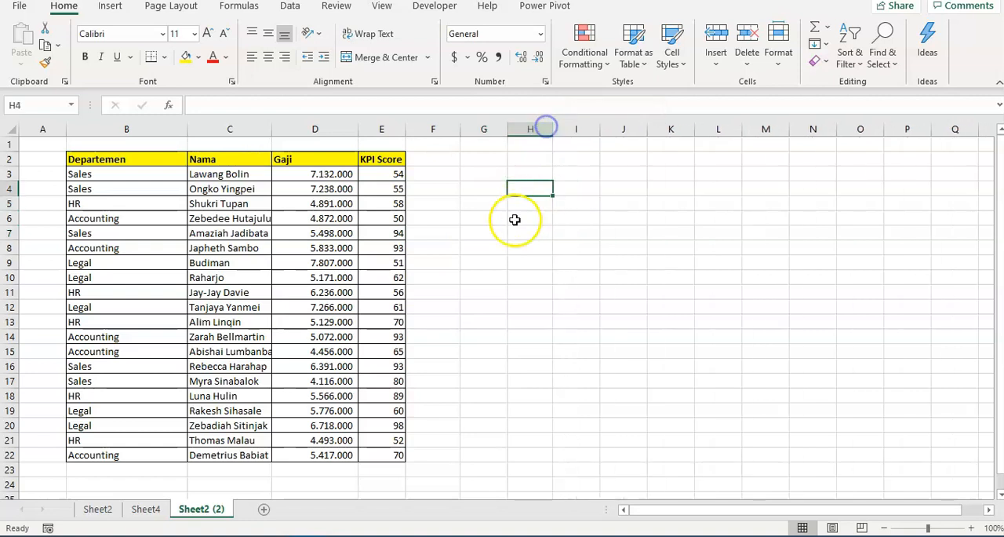
pyautogui.click(502, 244)
pyautogui.click(484, 188)
pyautogui.click(485, 175)
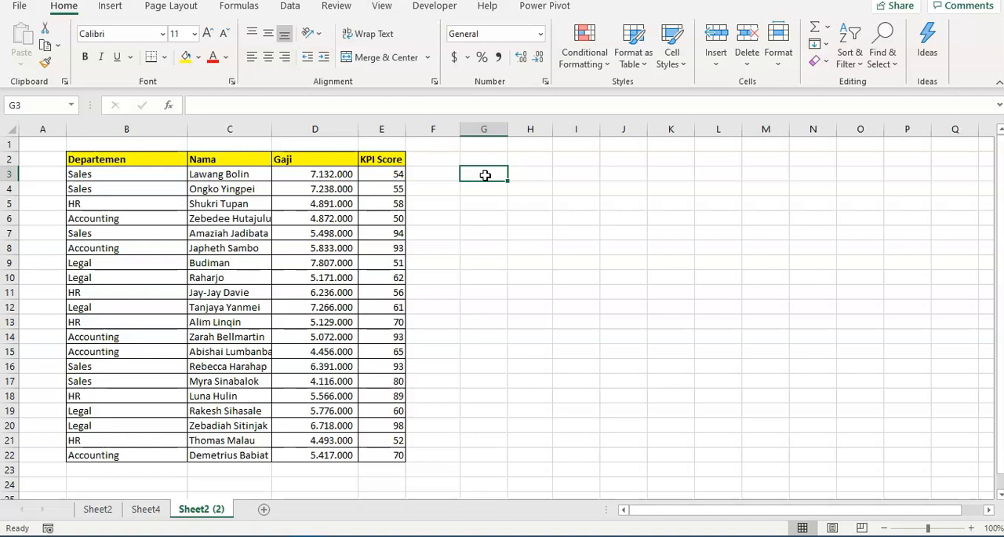
# Enter the notes "Microsoft 365" in G3 and "Office 2019" in G4
pyautogui.write('Mico')
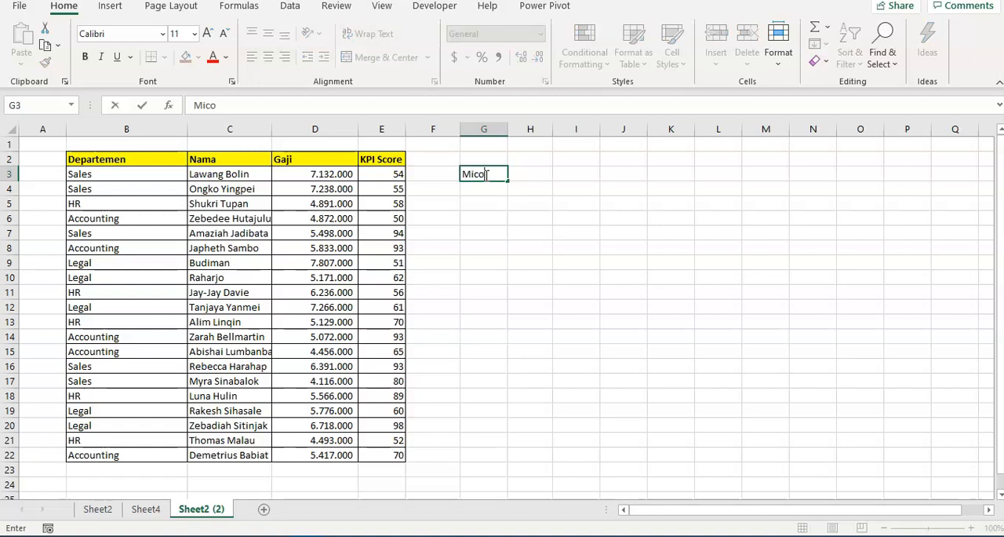
pyautogui.press('BackSpace')
pyautogui.write('roso')
pyautogui.press('BackSpace')
pyautogui.press('BackSpace')
pyautogui.write('soft 365')
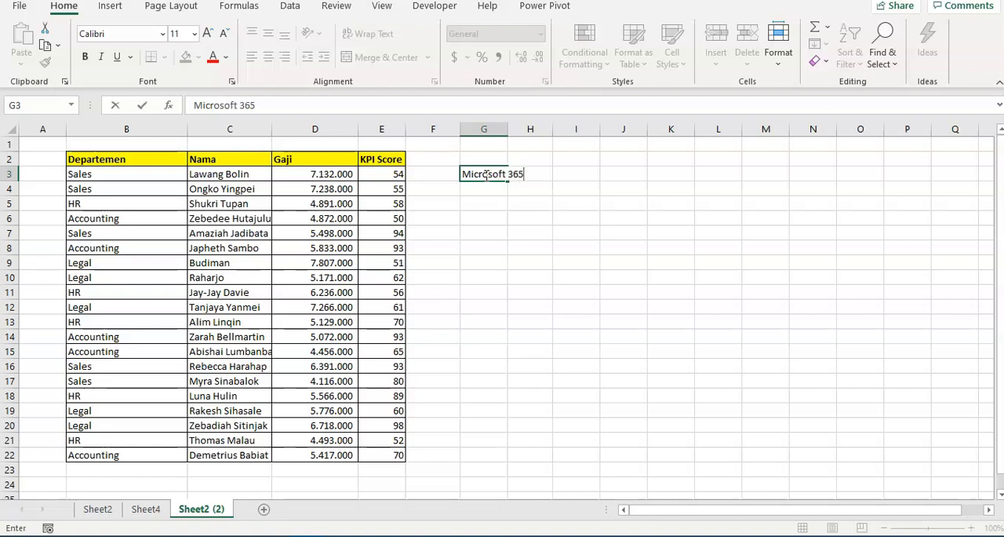
pyautogui.press('Return')
pyautogui.write('Office')
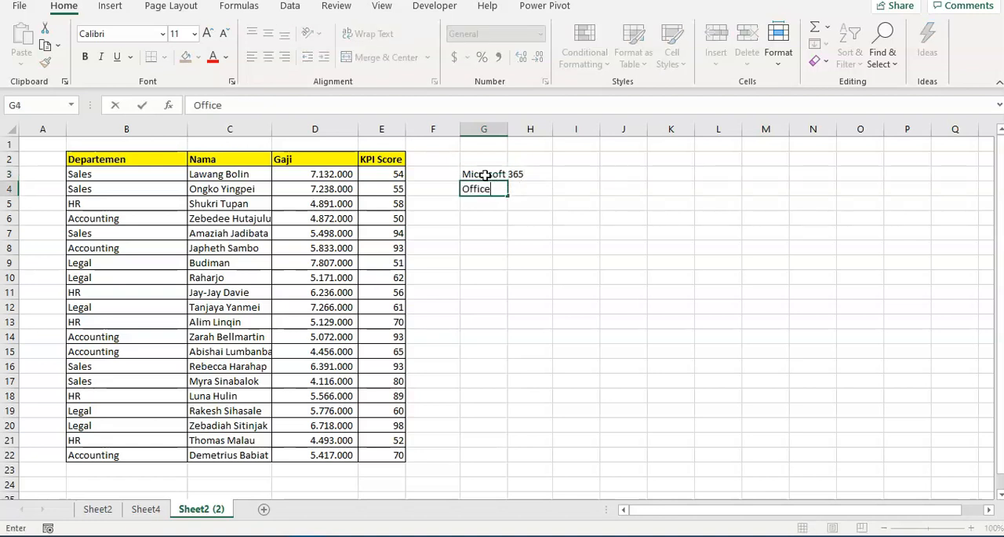
pyautogui.write(' 2019')
pyautogui.press('Return')
# Clear the two Office version notes from cells G3:G4
pyautogui.press('Up')
pyautogui.keyDown('shift'); pyautogui.click(486, 175); pyautogui.keyUp('shift')
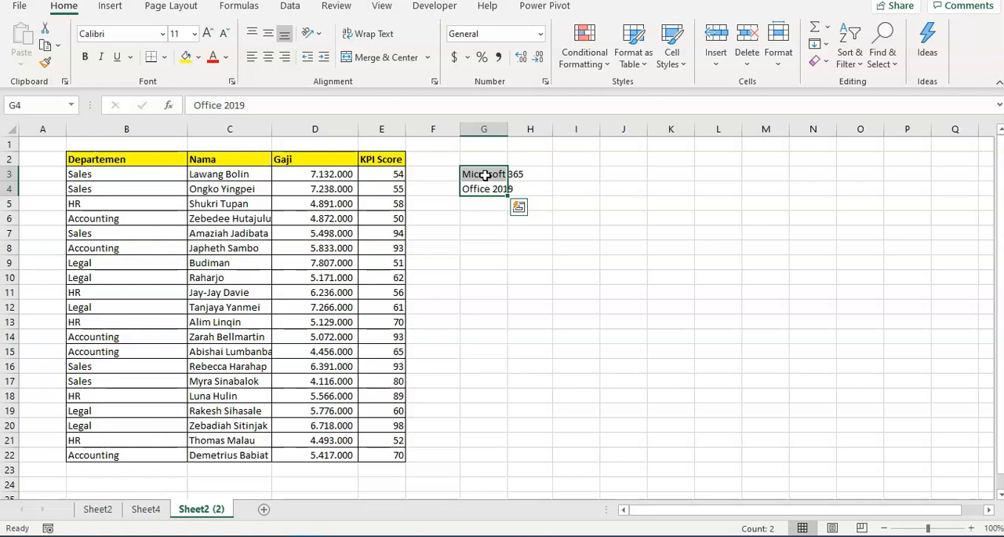
pyautogui.press('Delete')
# Enter the note "XLOOKUP" in cell G3 and clear the cell again
pyautogui.click(486, 175)
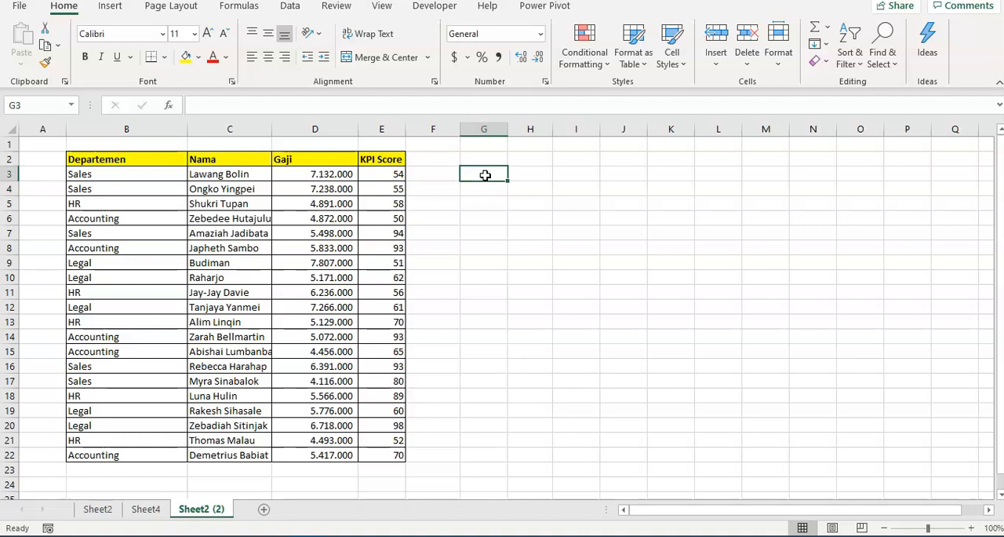
pyautogui.write('XLO')
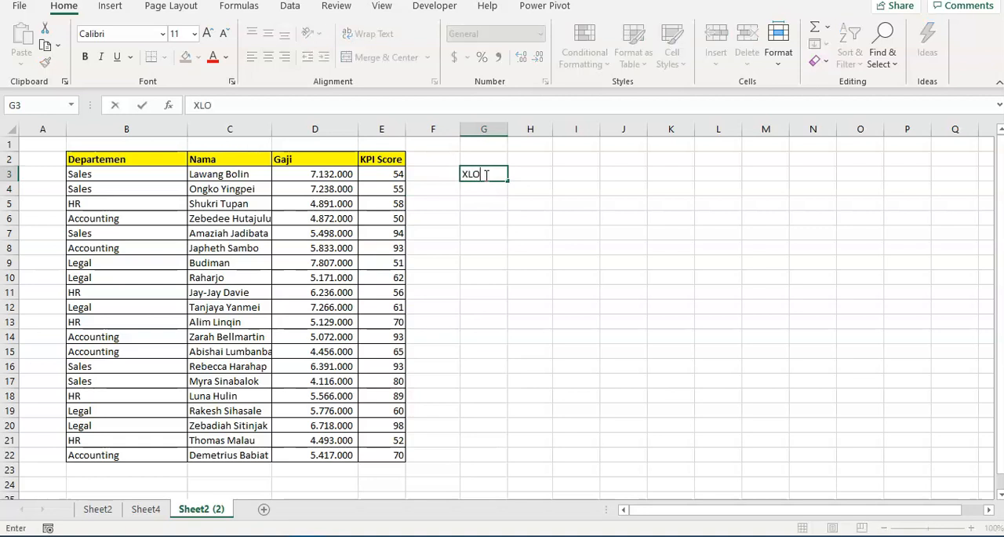
pyautogui.write('OKUP')
pyautogui.press('Return')
pyautogui.click(486, 175)
pyautogui.press('Delete')
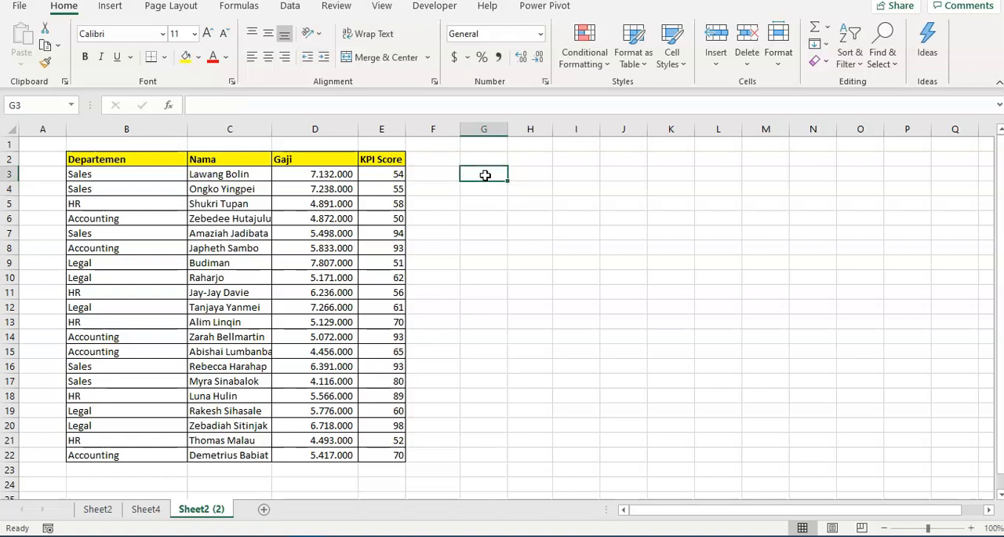
pyautogui.press('Left')
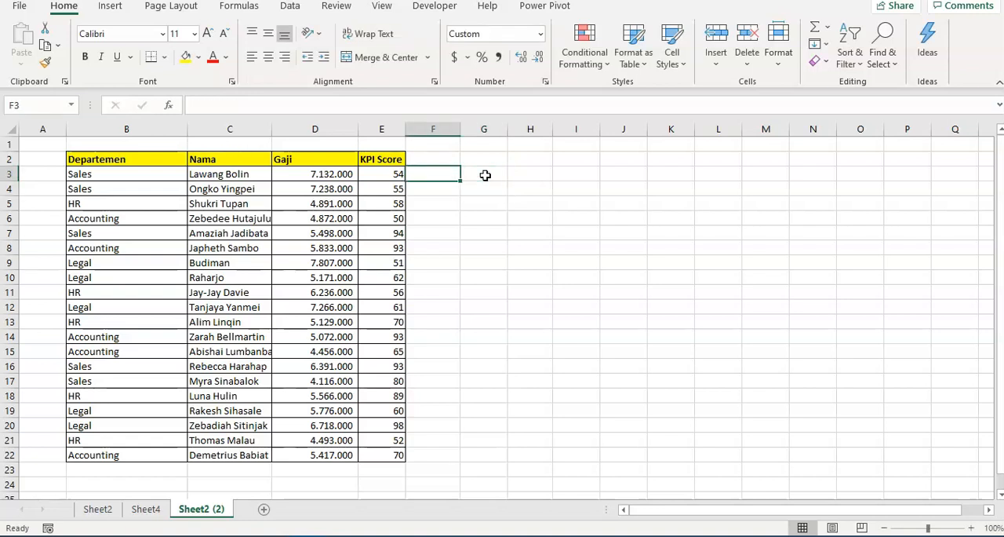
# Enter the function names "VLOOKUP" in G3 and "HLOOKUP" in G4
pyautogui.doubleClick(485, 175)
pyautogui.write('V')
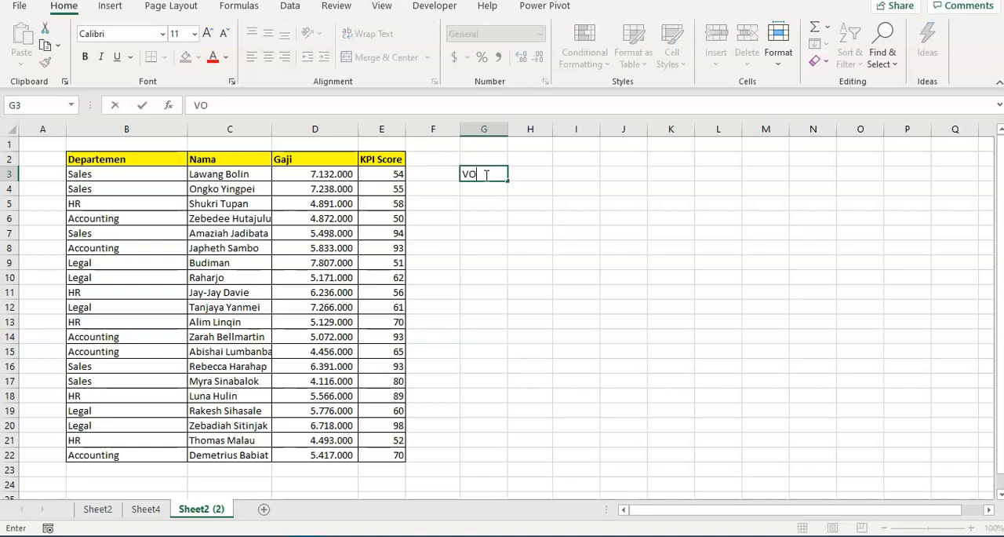
pyautogui.write('LOOKUP')
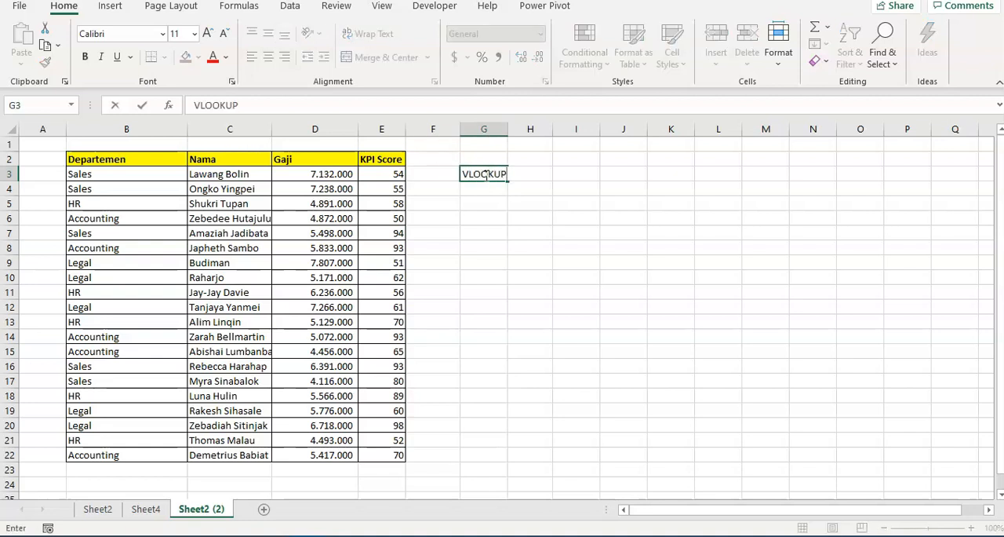
pyautogui.press('Return')
pyautogui.write('HL')
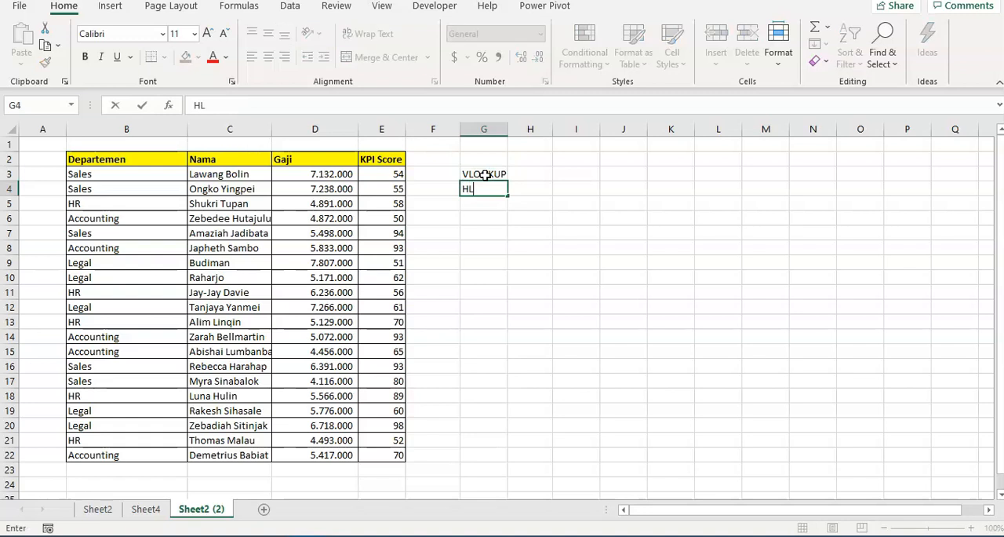
pyautogui.write('OOKUP')
pyautogui.press('Return')
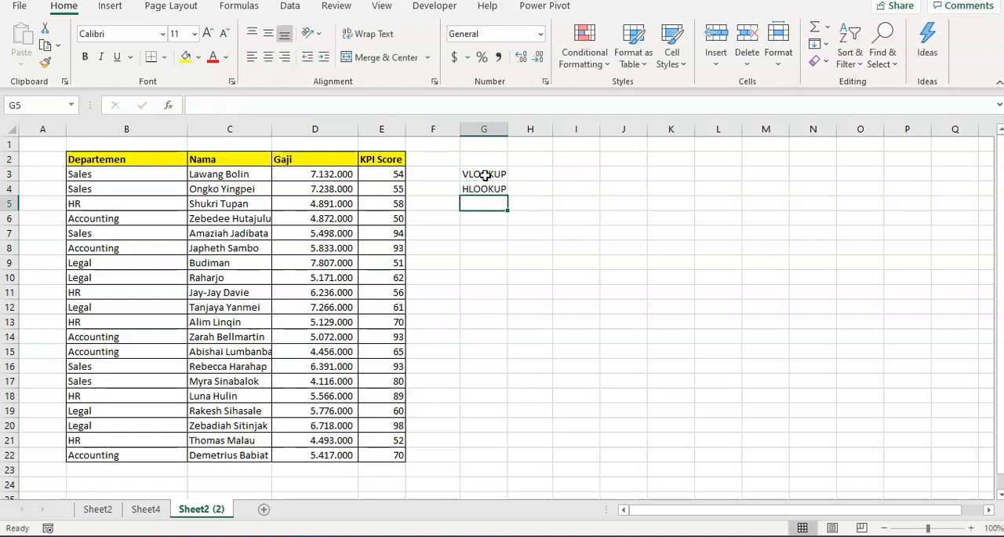
# Clear the two function names from cells G3:G4
pyautogui.press('Up')
pyautogui.hotkey('shift', 'Up')
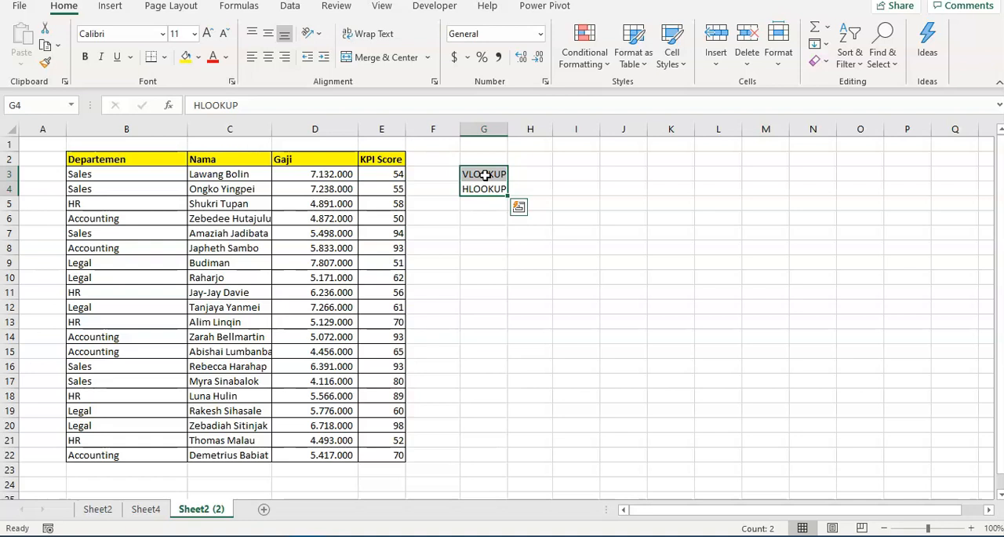
pyautogui.press('Delete')
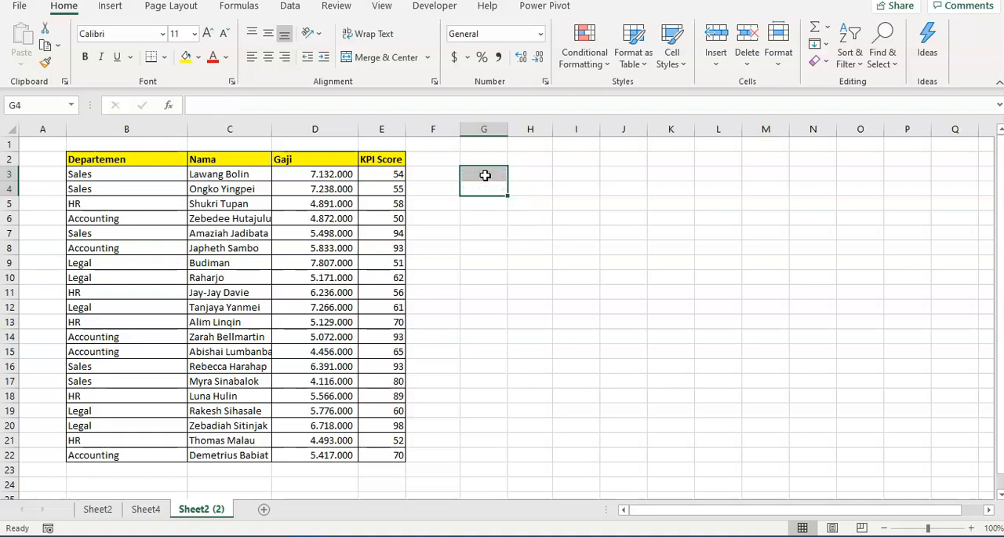
pyautogui.press('Left')
pyautogui.press('Left')
pyautogui.press('Right')
pyautogui.press('Right')
pyautogui.press('Up')
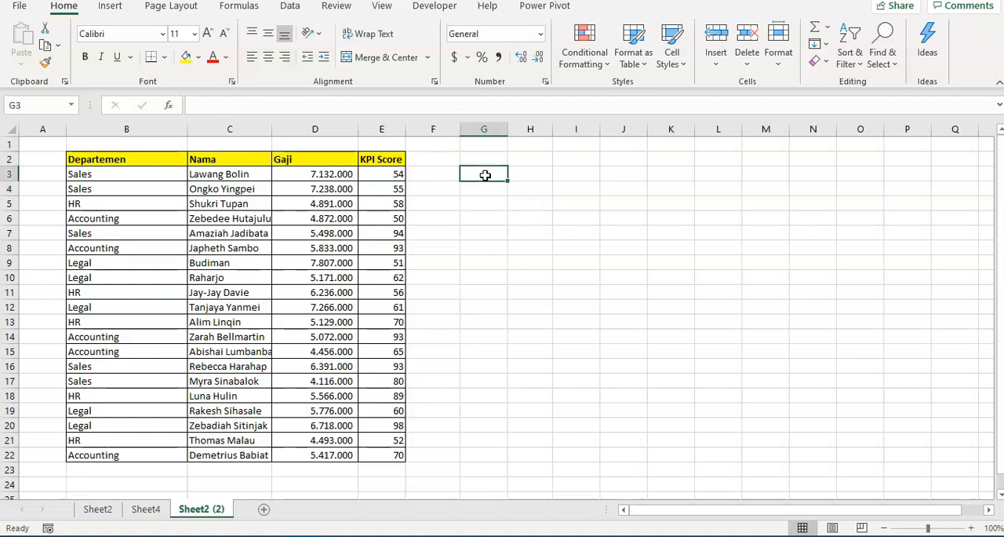
pyautogui.press('Down')
pyautogui.press('Left')
pyautogui.press('Left')
pyautogui.press('Right')
pyautogui.press('Right')
pyautogui.press('Up')
pyautogui.press('Left')
pyautogui.press('Left')
pyautogui.press('Left')
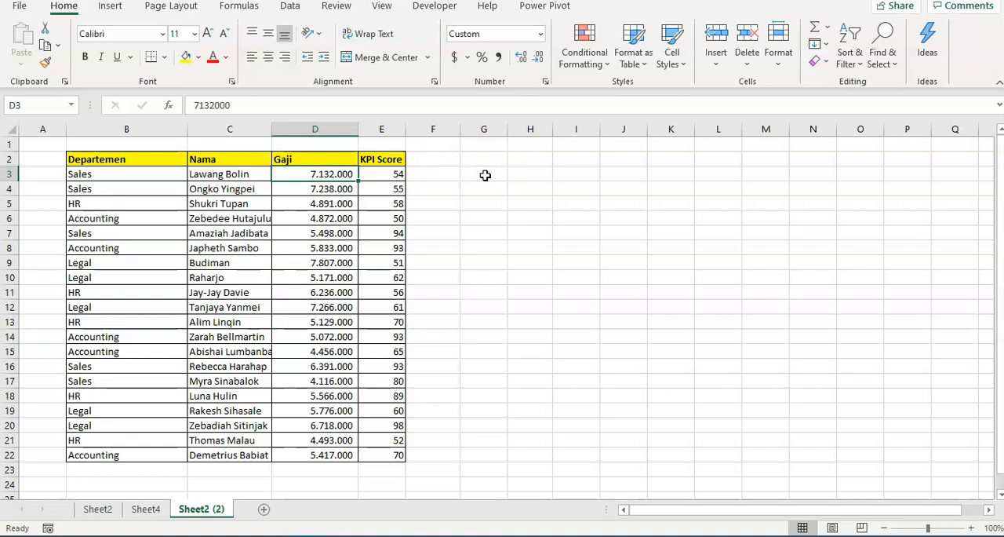
pyautogui.press('Right')
pyautogui.press('Right')
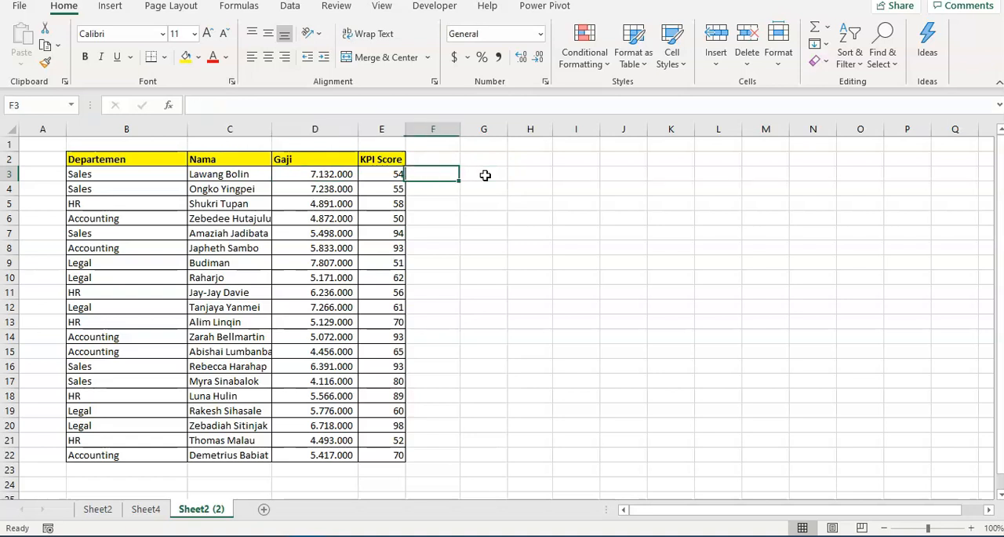
pyautogui.press('Right')
pyautogui.press('Right')
pyautogui.press('Left')
pyautogui.press('Left')
pyautogui.press('Left')
pyautogui.press('Left')
pyautogui.press('Left')
pyautogui.press('Right')
pyautogui.press('Down')
pyautogui.press('Up')
pyautogui.press('Right')
pyautogui.press('Left')
pyautogui.press('Right')
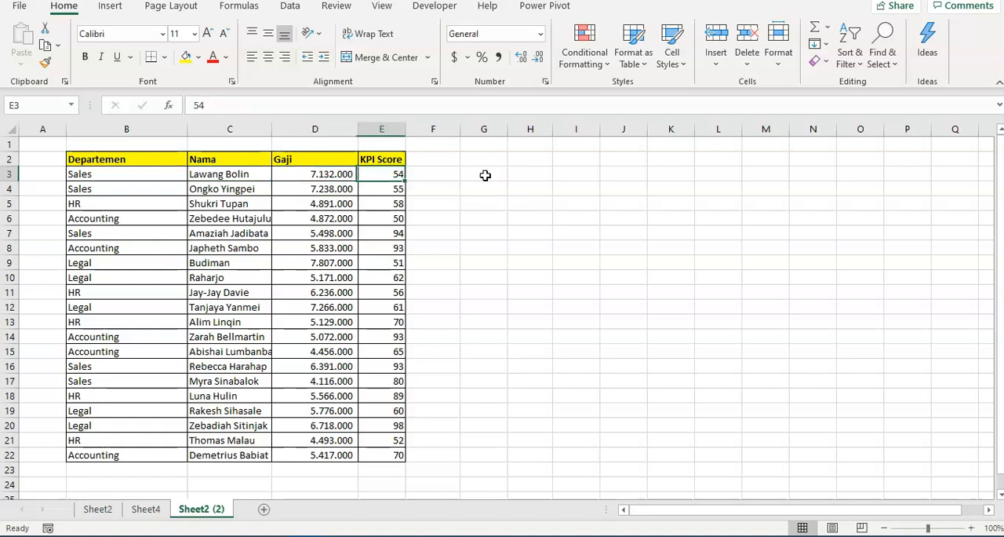
pyautogui.press('Left')
pyautogui.press('Left')
pyautogui.press('Down')
pyautogui.hotkey('ctrl', 'c')
pyautogui.press('Escape')
pyautogui.press('Down')
pyautogui.press('Down')
pyautogui.press('Down')
pyautogui.press('Down')
pyautogui.press('Up')
pyautogui.press('Up')
pyautogui.press('Up')
pyautogui.press('Up')
pyautogui.press('Up')
pyautogui.press('Up')
pyautogui.press('Down')
pyautogui.hotkey('ctrl', 'shift', 'Down')
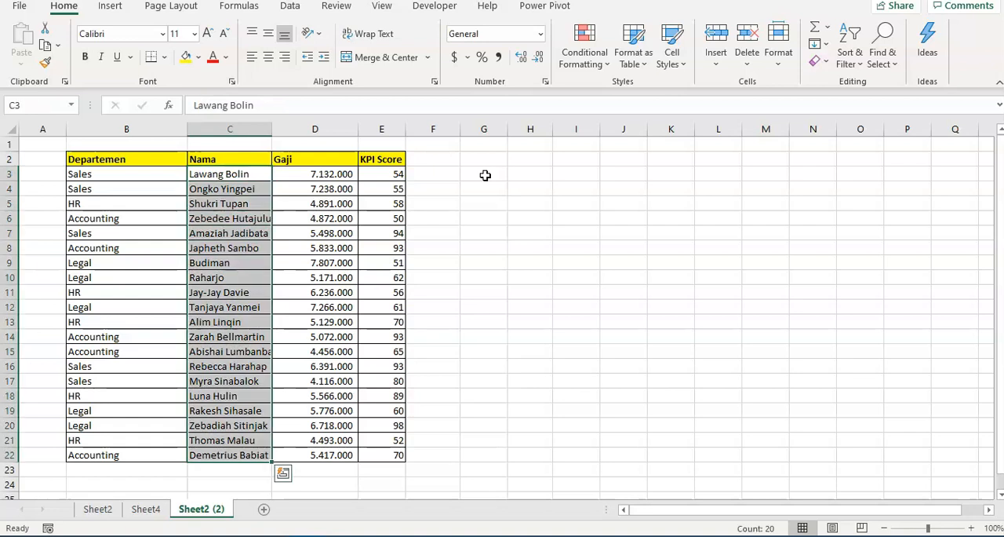
pyautogui.press('Up')
pyautogui.press('Down')
pyautogui.hotkey('ctrl', 'shift', 'Down')
pyautogui.press('Up')
pyautogui.press('Down')
pyautogui.hotkey('ctrl', 'shift', 'Down')
pyautogui.press('Up')
pyautogui.press('Down')
pyautogui.press('Down')
pyautogui.press('Down')
pyautogui.press('Down')
pyautogui.hotkey('ctrl', 'Down')
pyautogui.hotkey('ctrl', 'Up')
pyautogui.press('Down')
pyautogui.press('Down')
pyautogui.press('Down')
pyautogui.press('Right')
pyautogui.press('Right')
pyautogui.press('Right')
pyautogui.press('Right')
pyautogui.press('Right')
pyautogui.press('Up')
pyautogui.press('Up')
pyautogui.press('Left')
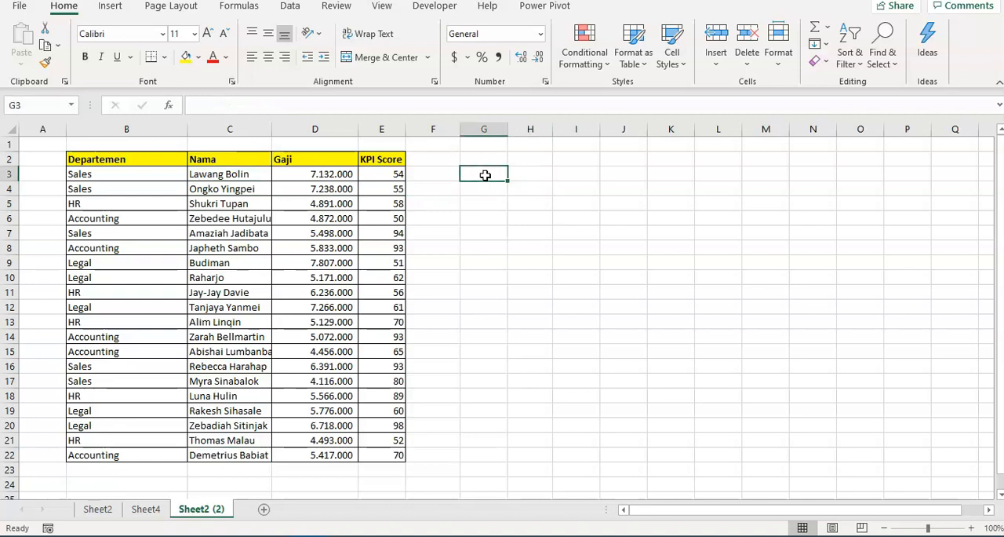
# Copy the employee name in C8 and paste it as values only into H3
pyautogui.press('Down')
pyautogui.press('Down')
pyautogui.press('Down')
pyautogui.press('Down')
pyautogui.press('Left')
pyautogui.press('Left')
pyautogui.press('Left')
pyautogui.press('Left')
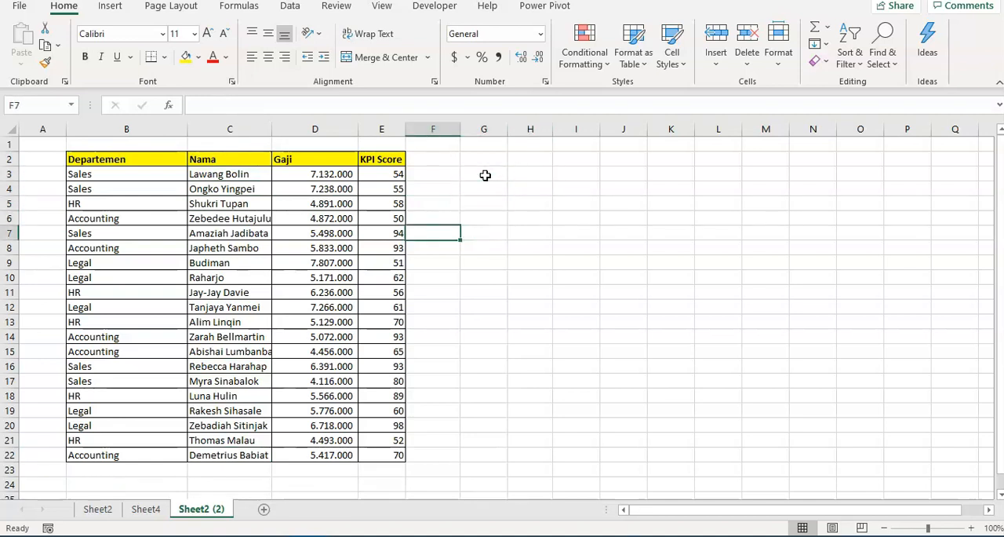
pyautogui.press('Down')
pyautogui.hotkey('ctrl', 'c')
pyautogui.press('Up')
pyautogui.press('Up')
pyautogui.press('Up')
pyautogui.press('Up')
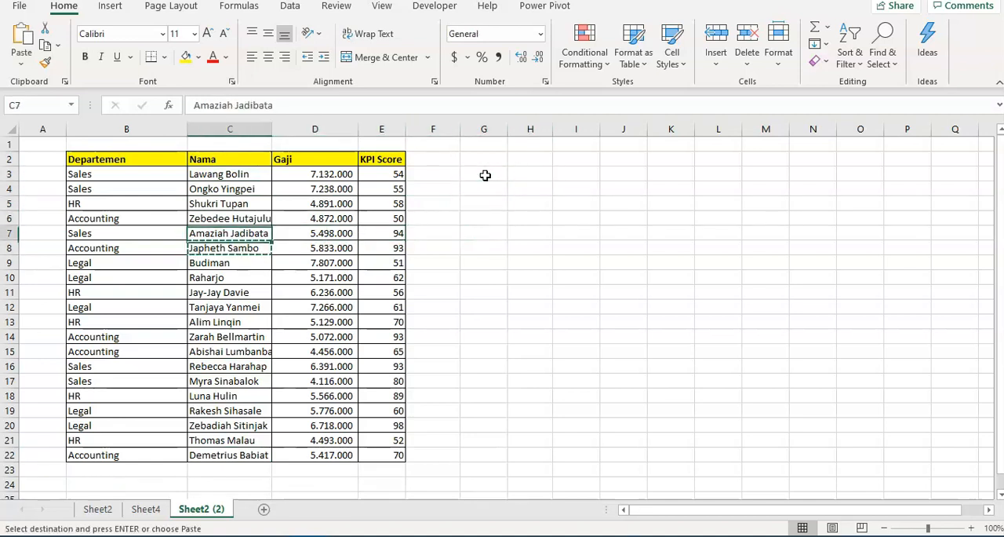
pyautogui.press('Right')
pyautogui.press('Right')
pyautogui.press('Right')
pyautogui.press('Right')
pyautogui.press('Right')
pyautogui.press('Up')
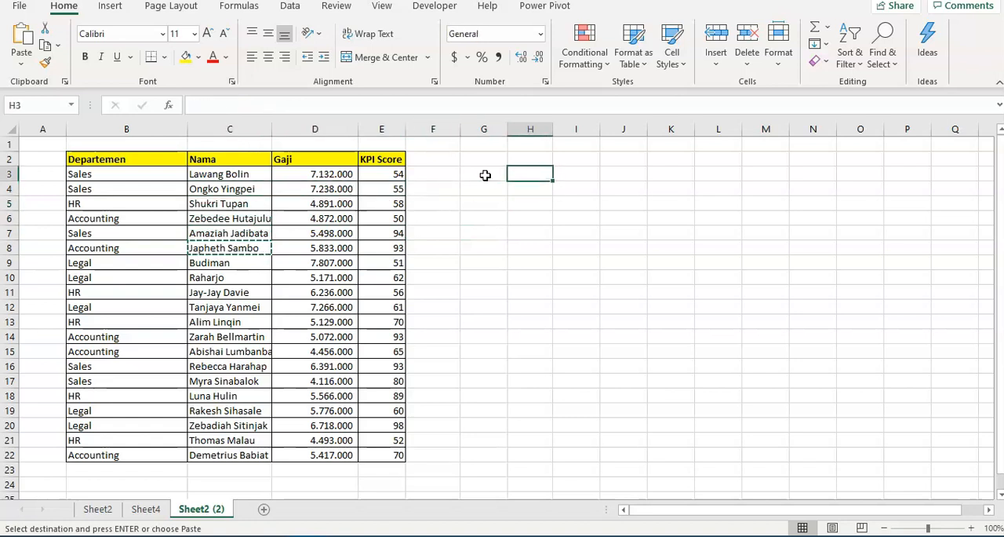
pyautogui.hotkey('alt', 'e')
pyautogui.press('s')
pyautogui.press('v')
pyautogui.press('Return')
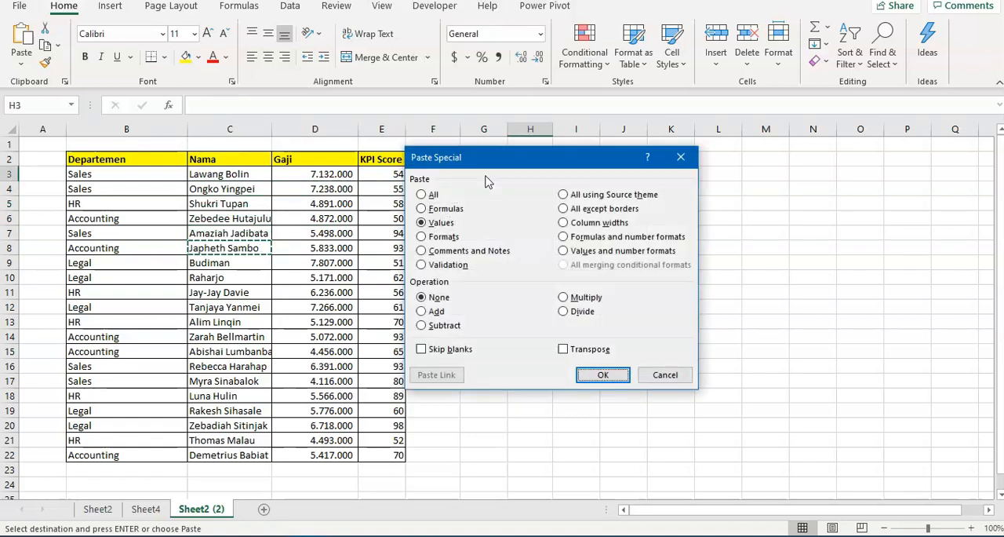
# Add the headers "Nama" in H2 and "KPI Score" in I2, and autofit column H to its contents
pyautogui.press('Up')
pyautogui.write('Nama')
pyautogui.press('Tab')
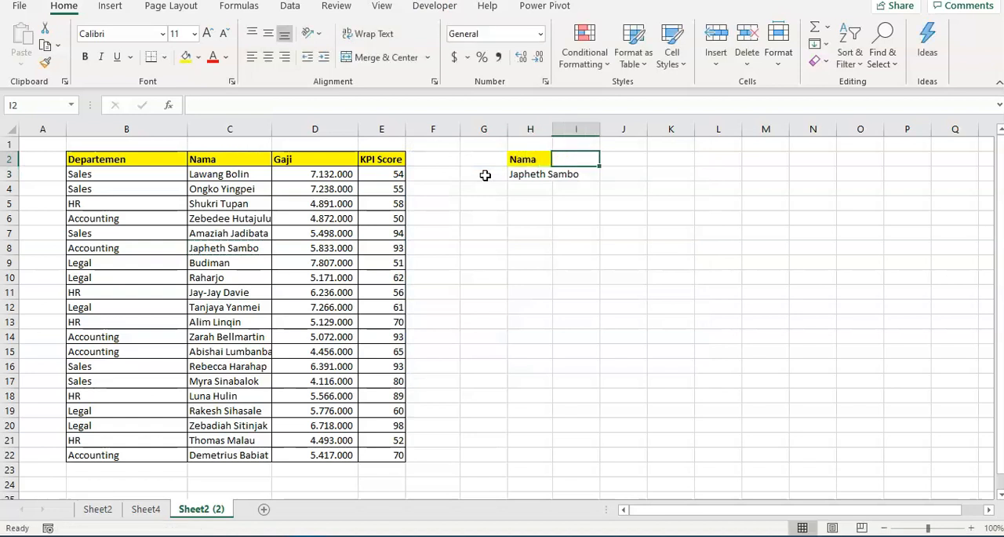
pyautogui.write('Gaj')
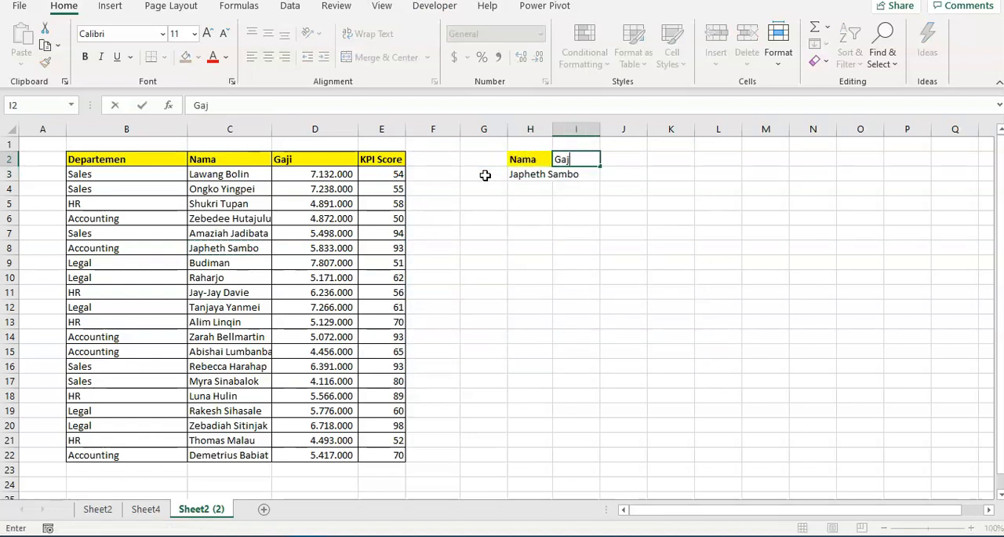
pyautogui.press('BackSpace')
pyautogui.write('KPI Score')
pyautogui.press('Return')
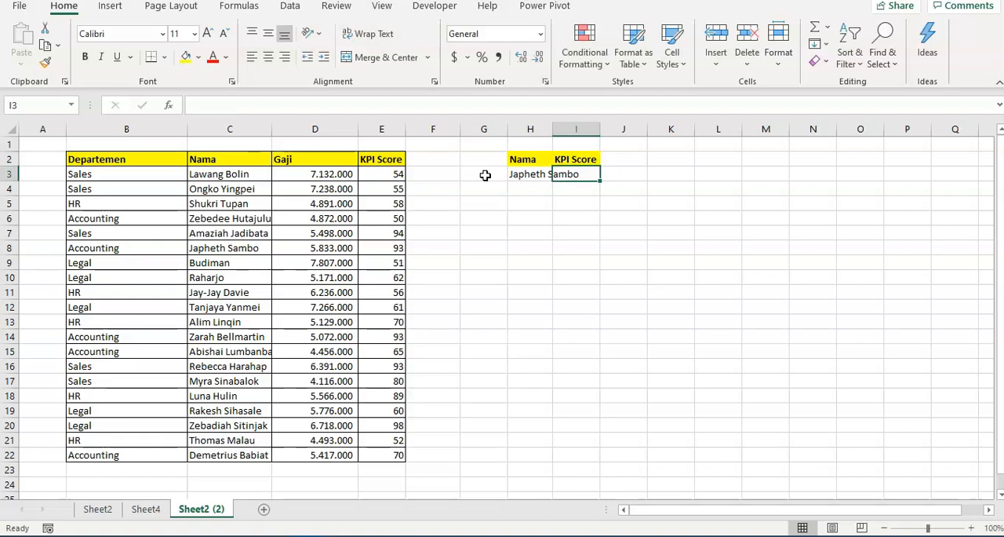
pyautogui.doubleClick(551, 127)
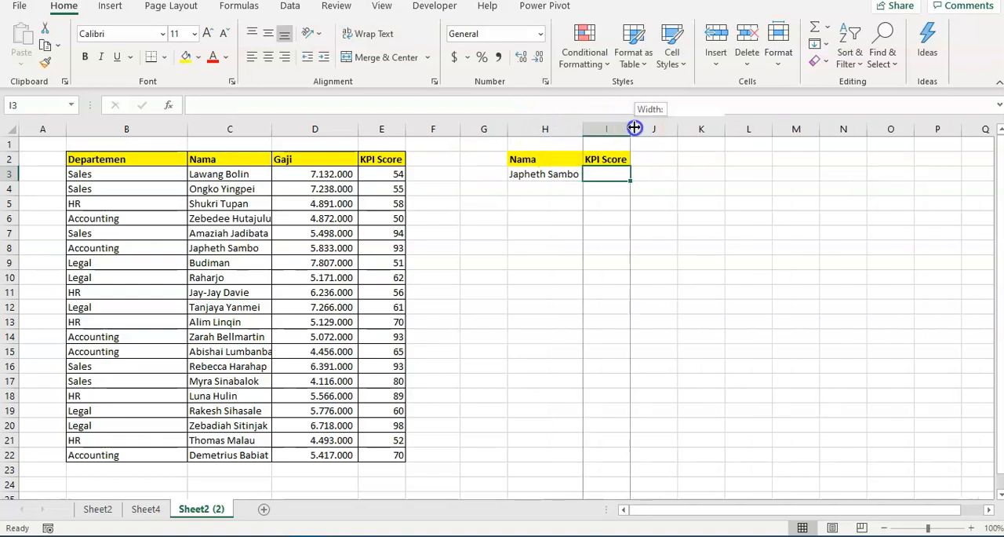
# Start a VLOOKUP formula in I3 with the name in H3 as its lookup value
pyautogui.write('=')
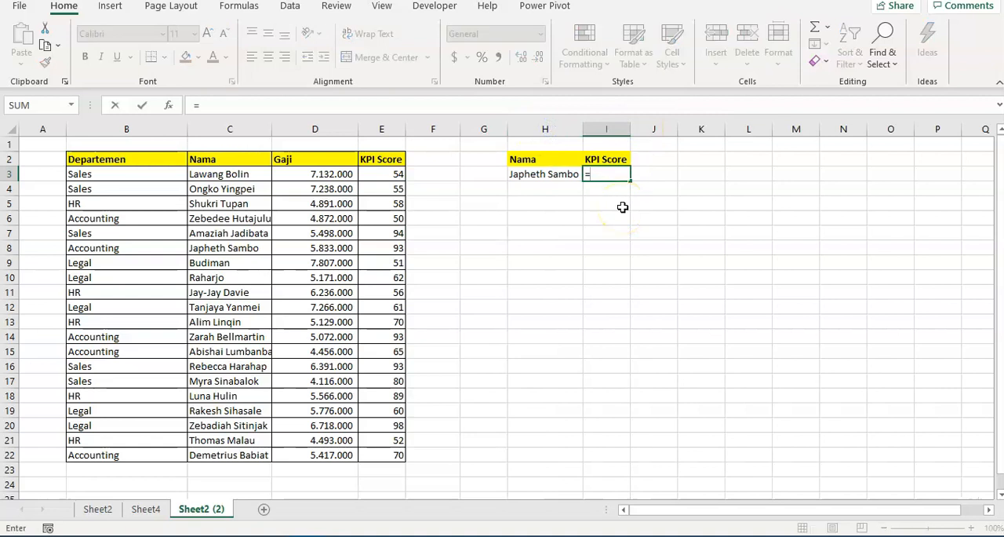
pyautogui.write('vlookup')
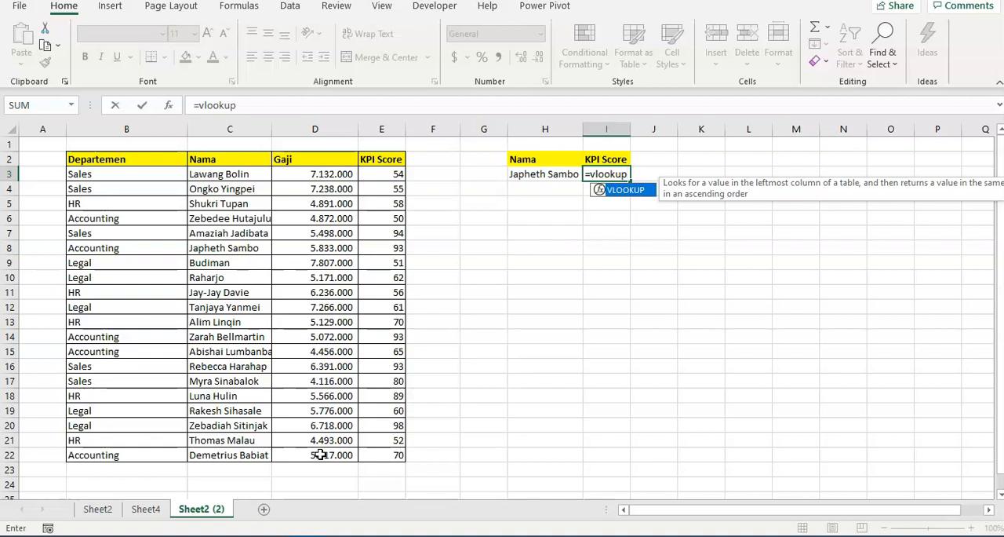
pyautogui.click(32, 508)
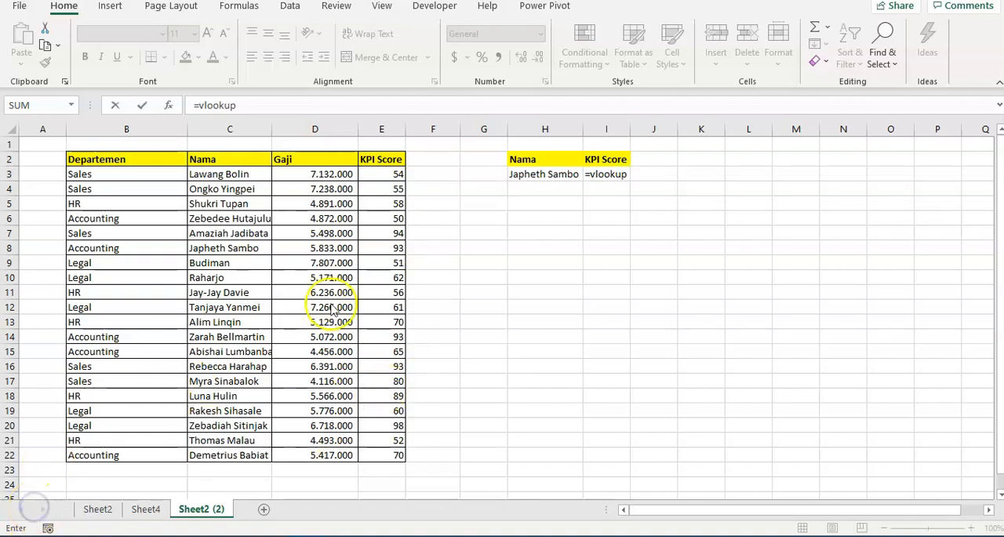
pyautogui.click(624, 175)
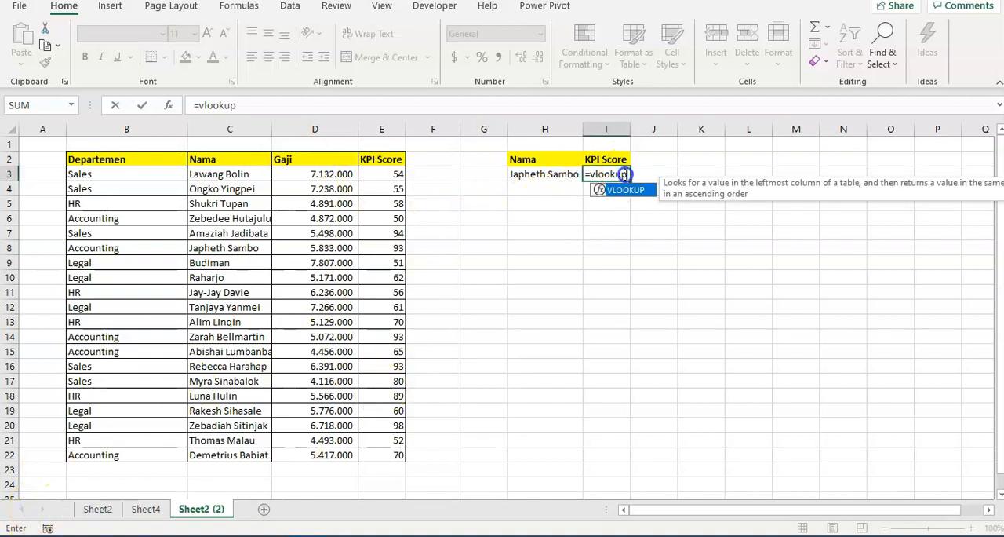
pyautogui.write('(')
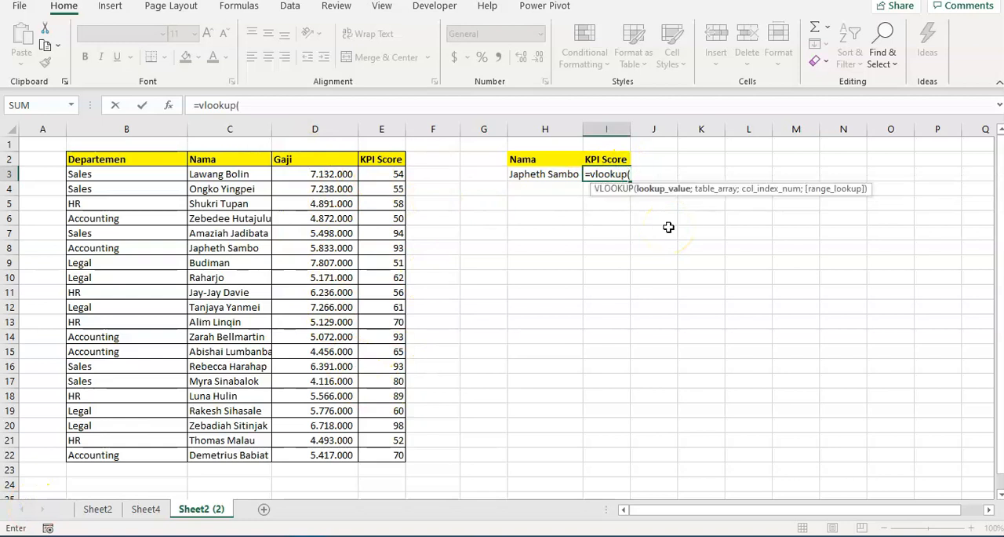
pyautogui.press('Left')
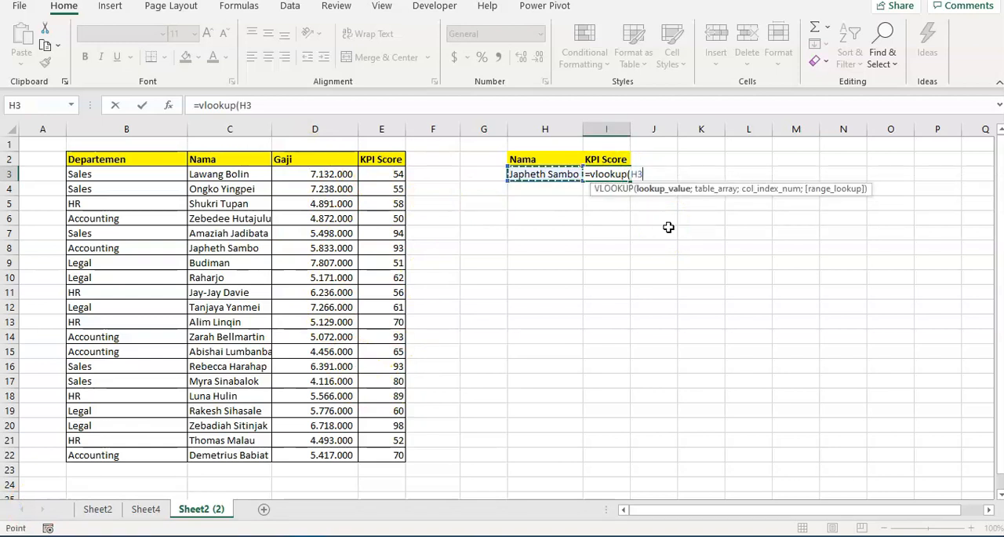
pyautogui.write(';')
# Set the formula's table array to C3:E22, spanning the Nama, Gaji and KPI Score columns
pyautogui.press('Left')
pyautogui.press('Left')
pyautogui.press('Left')
pyautogui.press('Left')
pyautogui.press('Left')
pyautogui.press('Left')
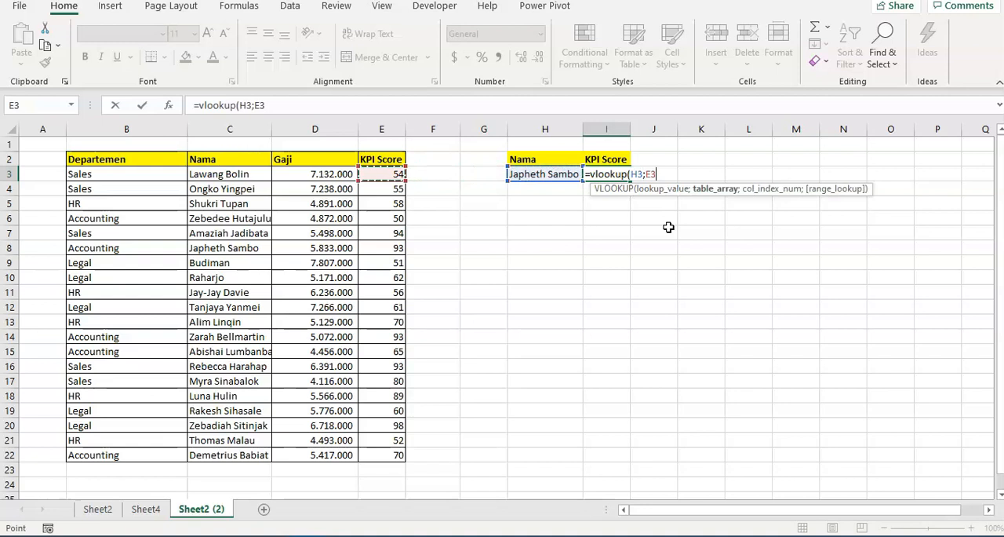
pyautogui.hotkey('ctrl', 'shift', 'Down')
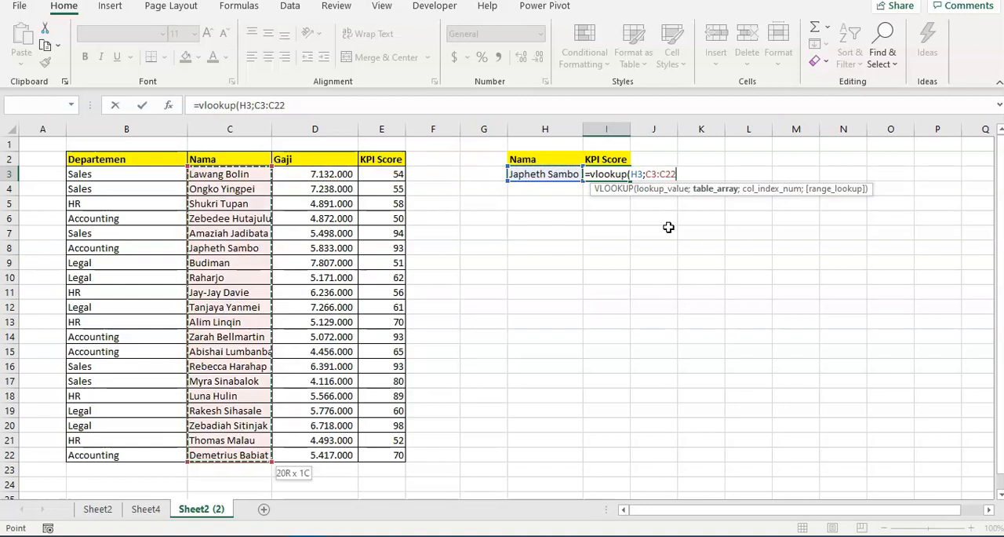
pyautogui.hotkey('shift', 'Right')
pyautogui.hotkey('shift', 'Left')
pyautogui.hotkey('shift', 'Right')
pyautogui.hotkey('shift', 'Right')
pyautogui.hotkey('shift', 'Left')
pyautogui.hotkey('shift', 'Left')
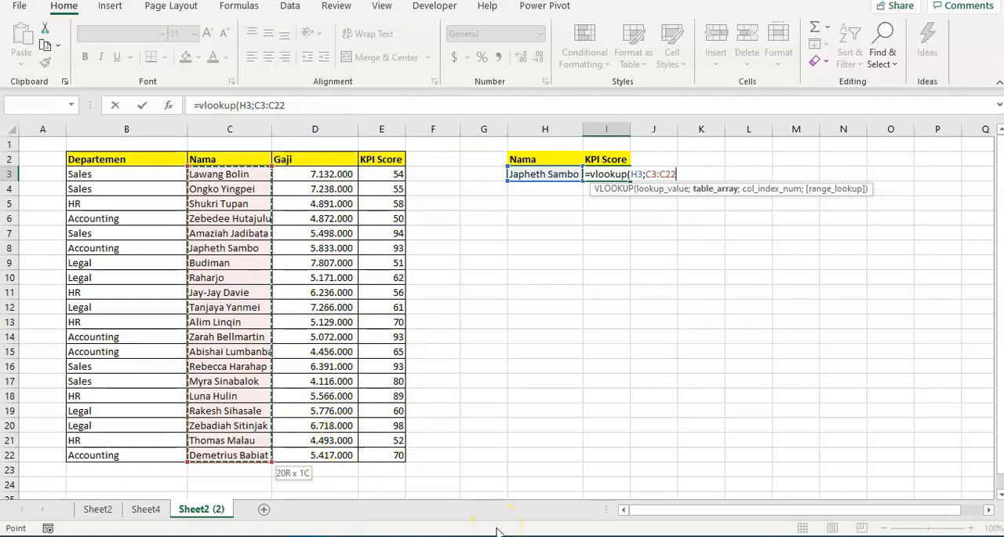
pyautogui.hotkey('shift', 'Right')
pyautogui.hotkey('shift', 'Right')
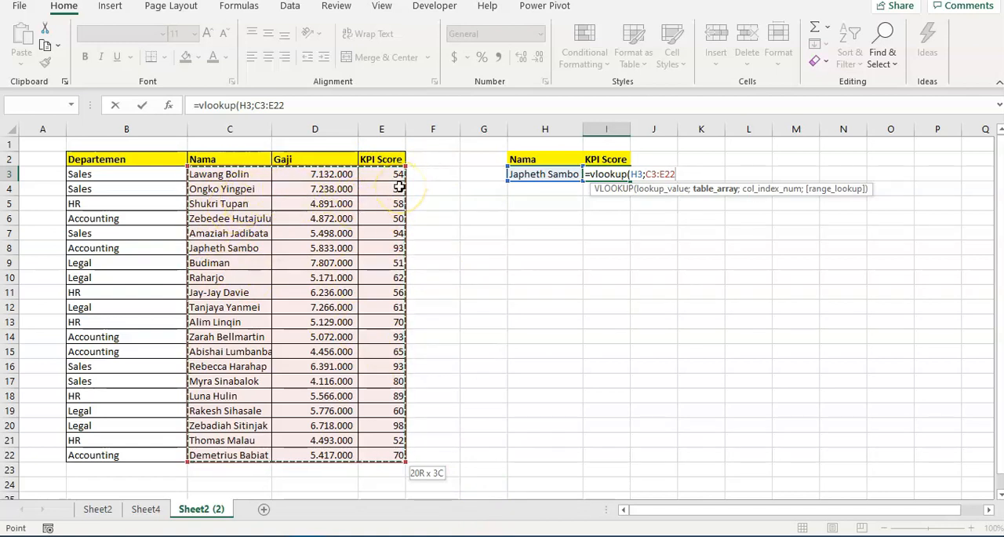
# Complete the VLOOKUP in I3 with column index 3 and FALSE for an exact match
pyautogui.write(';')
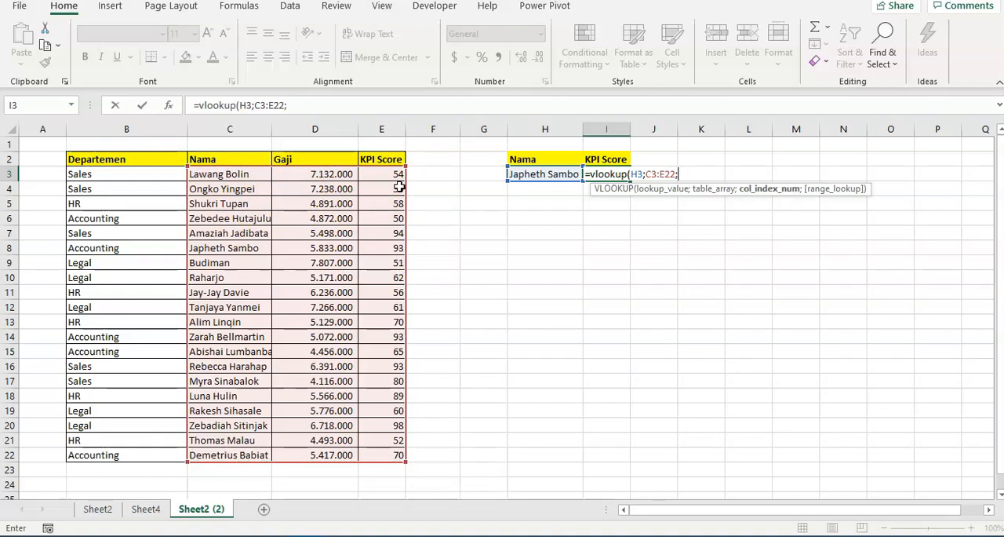
pyautogui.write('3;fal')
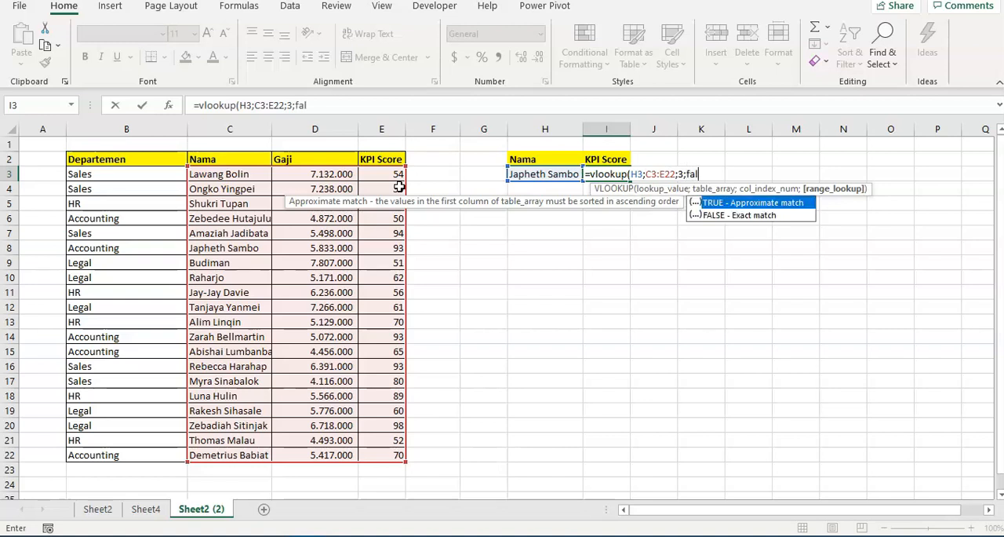
pyautogui.write('se)')
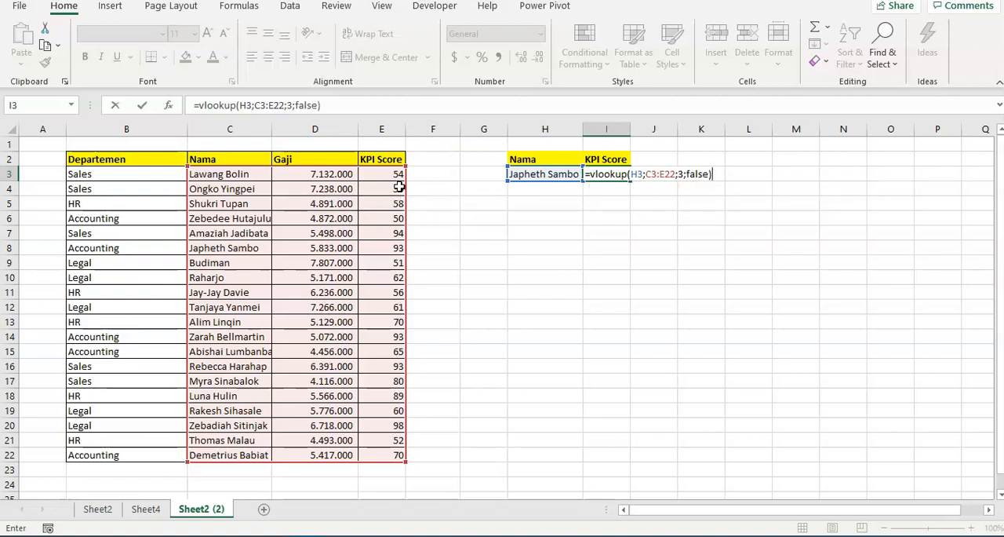
pyautogui.press('Return')
# Compare the looked-up KPI score in I3 with the KPI Score column of the employee table
pyautogui.press('Up')
pyautogui.press('Left')
pyautogui.press('Left')
pyautogui.press('Left')
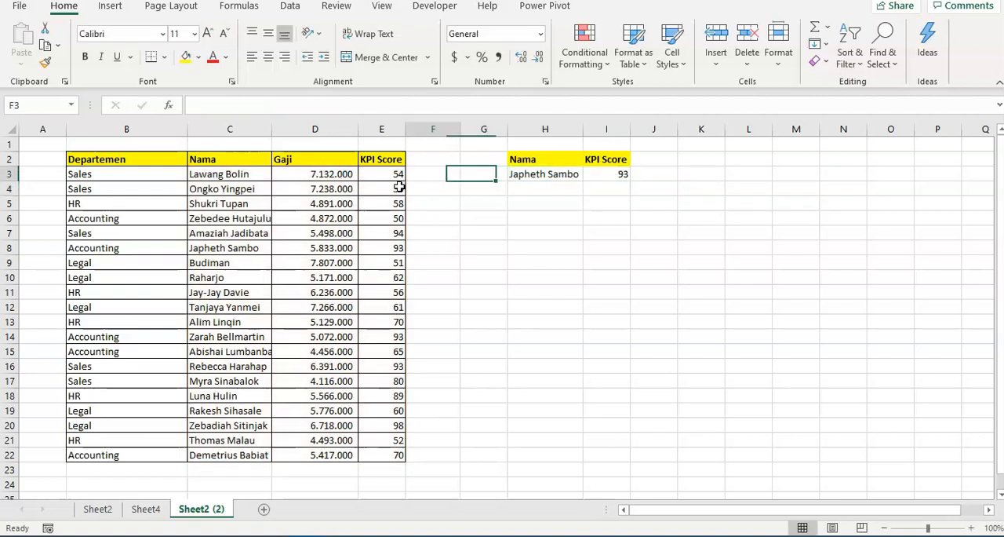
pyautogui.press('Left')
pyautogui.press('Down')
pyautogui.press('Down')
pyautogui.press('Down')
pyautogui.press('Down')
pyautogui.press('Down')
pyautogui.press('Up')
pyautogui.press('Up')
pyautogui.press('Up')
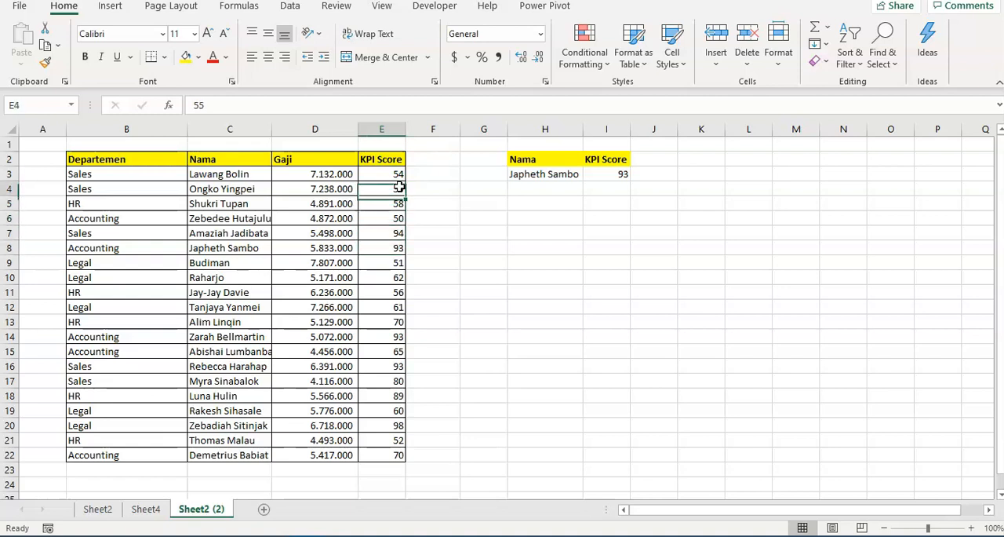
pyautogui.press('Up')
pyautogui.press('Up')
pyautogui.press('Right')
pyautogui.press('Right')
pyautogui.press('Right')
pyautogui.press('Right')
pyautogui.press('Left')
pyautogui.press('Down')
pyautogui.press('Up')
# Examine the column order in row 3 of the employee table relative to the lookup name in H3
pyautogui.press('Right')
pyautogui.press('Left')
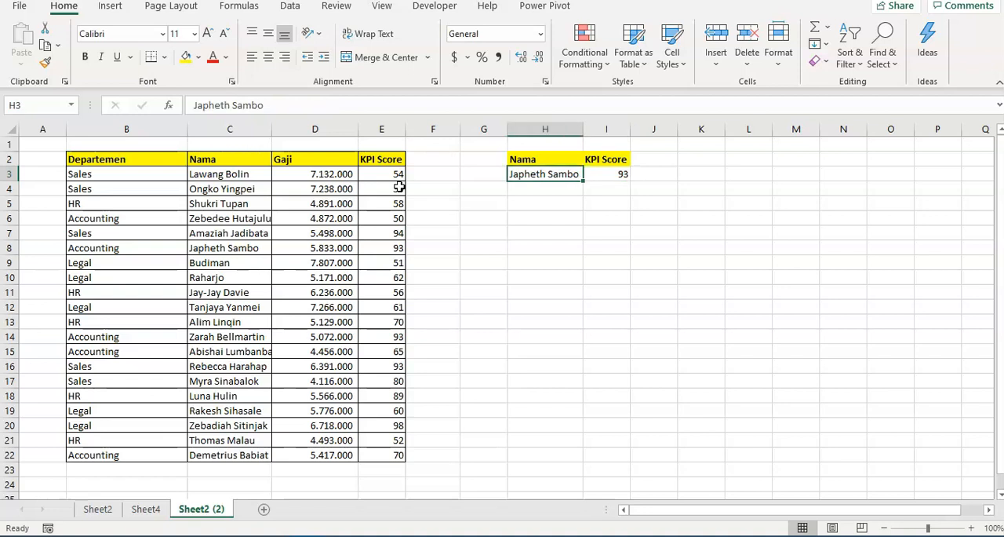
pyautogui.press('Left')
pyautogui.press('Left')
pyautogui.press('Left')
pyautogui.press('Left')
pyautogui.press('Left')
pyautogui.press('Left')
pyautogui.press('Right')
pyautogui.press('Right')
pyautogui.press('Right')
pyautogui.press('Right')
pyautogui.press('Left')
pyautogui.press('Left')
pyautogui.press('Left')
pyautogui.press('Left')
pyautogui.press('Right')
pyautogui.press('Right')
pyautogui.press('Left')
pyautogui.press('Left')
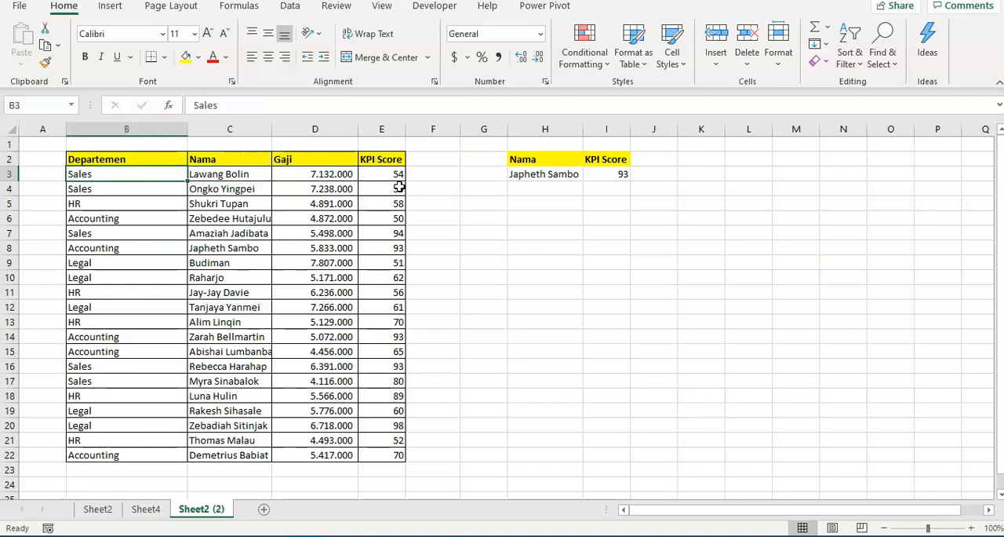
# Examine the position of the Departemen column relative to the Nama column and the lookup range C3:E22
pyautogui.click(96, 203)
pyautogui.click(118, 186)
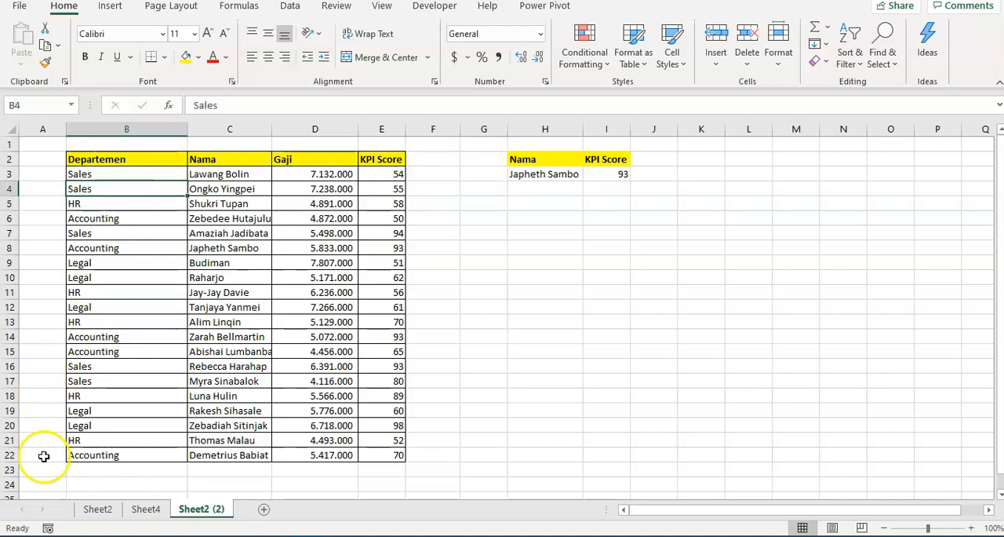
pyautogui.click(135, 209)
pyautogui.click(134, 188)
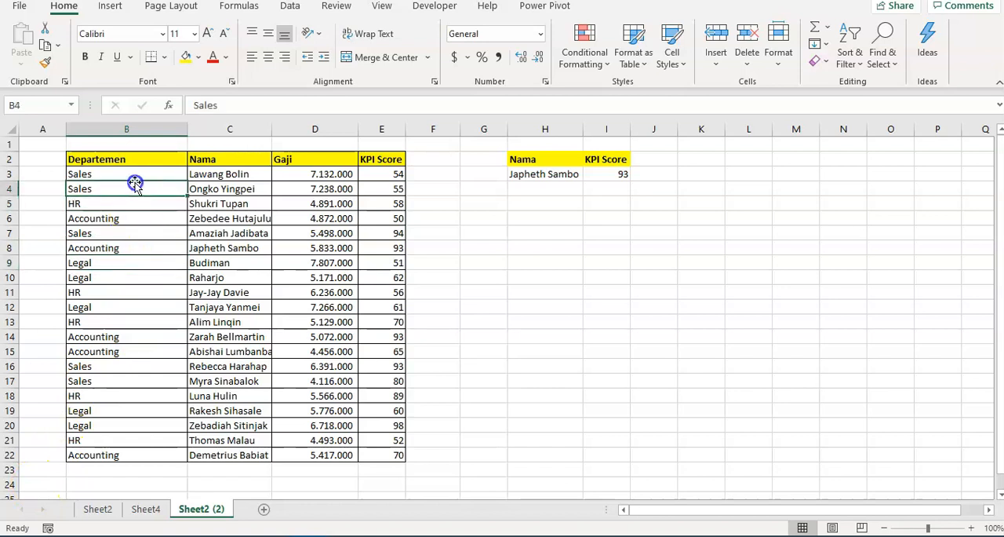
pyautogui.click(220, 176)
pyautogui.click(239, 233)
pyautogui.click(238, 190)
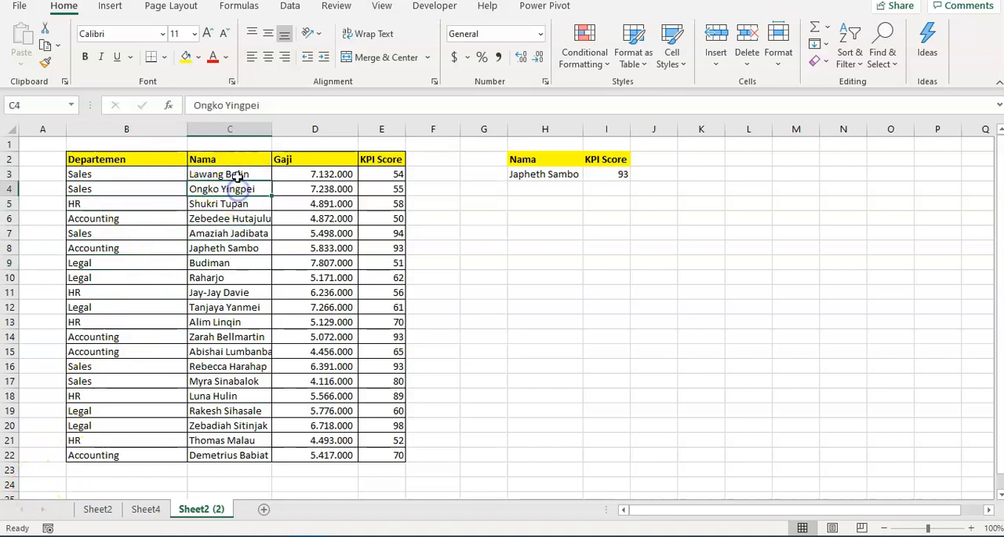
pyautogui.click(233, 169)
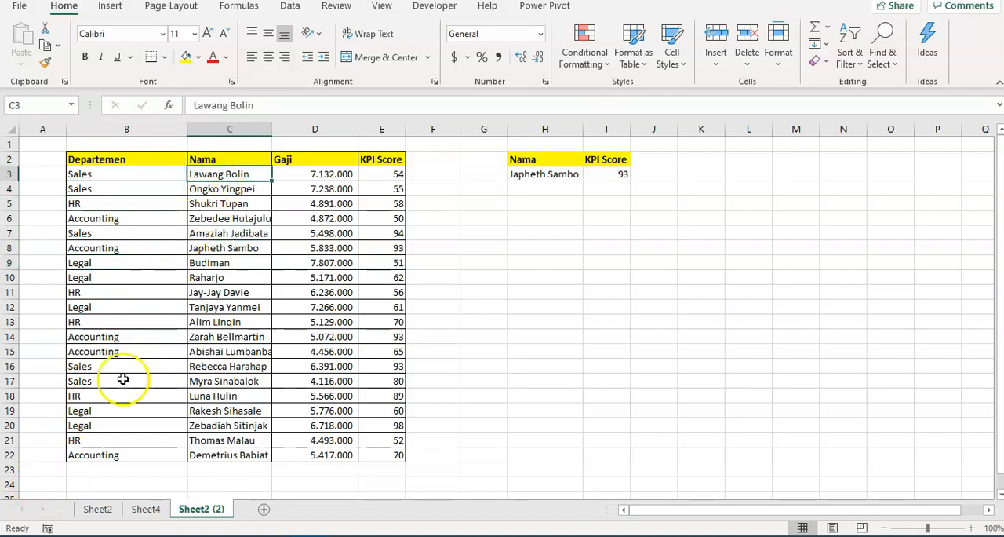
pyautogui.click(307, 232)
pyautogui.click(216, 230)
pyautogui.click(230, 170)
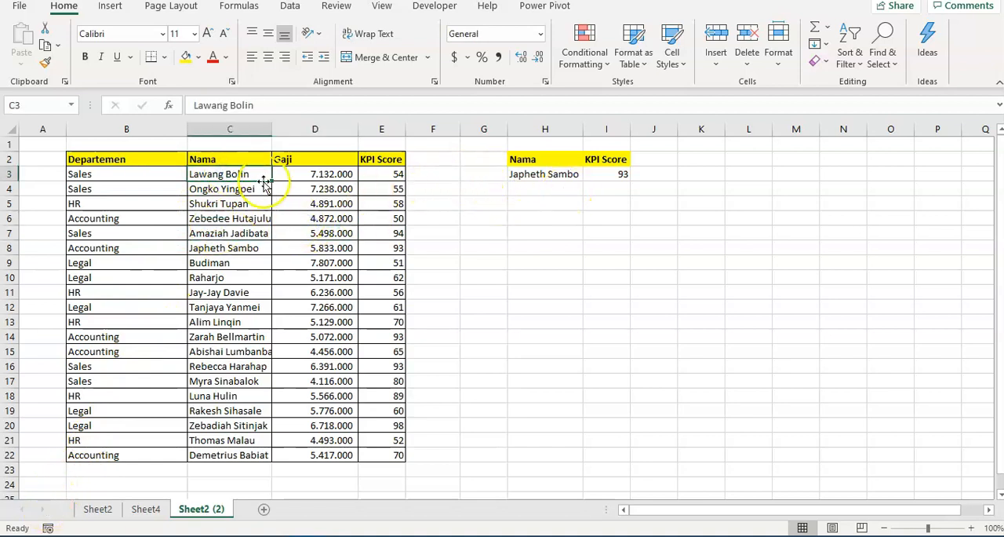
pyautogui.click(228, 199)
pyautogui.click(122, 186)
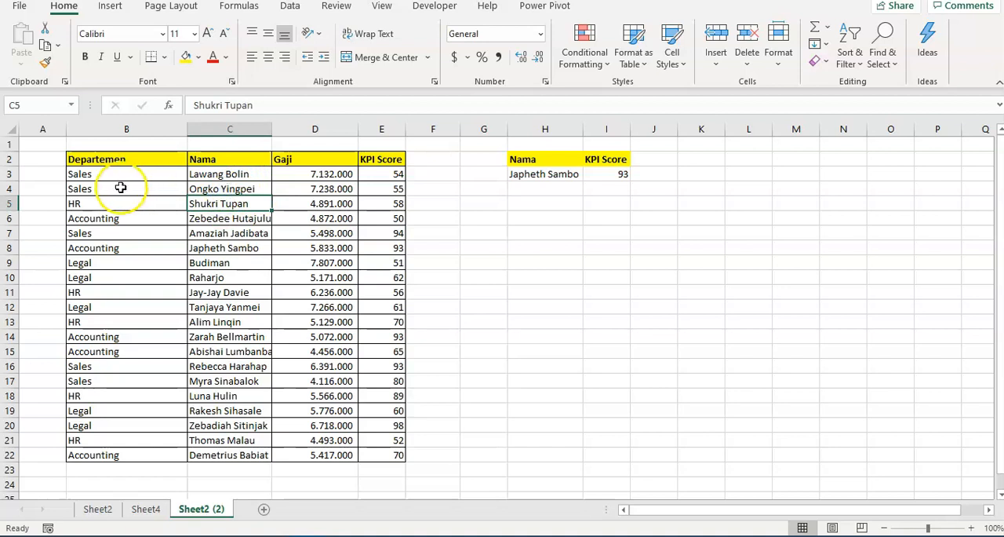
pyautogui.click(123, 174)
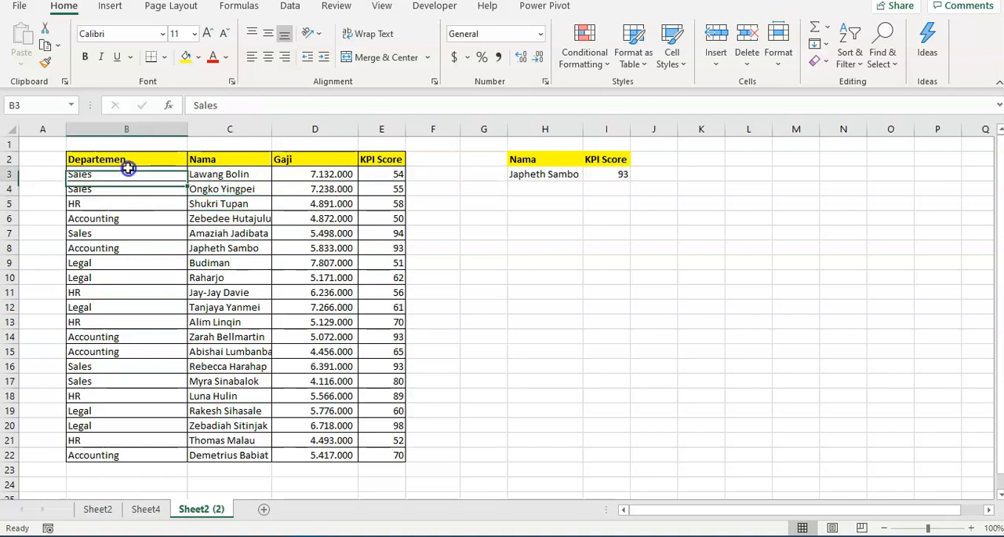
pyautogui.click(237, 248)
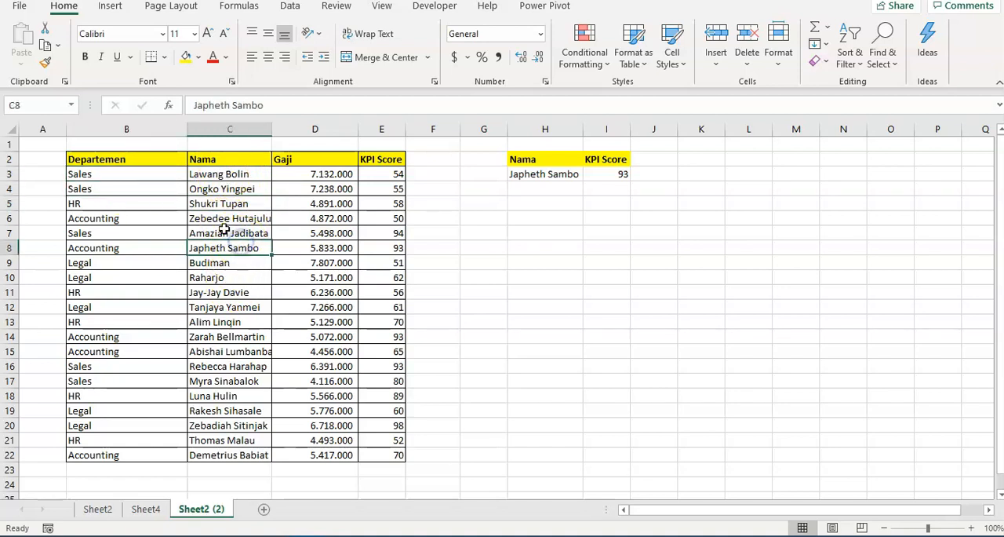
pyautogui.moveTo(212, 174); pyautogui.dragTo(367, 456)
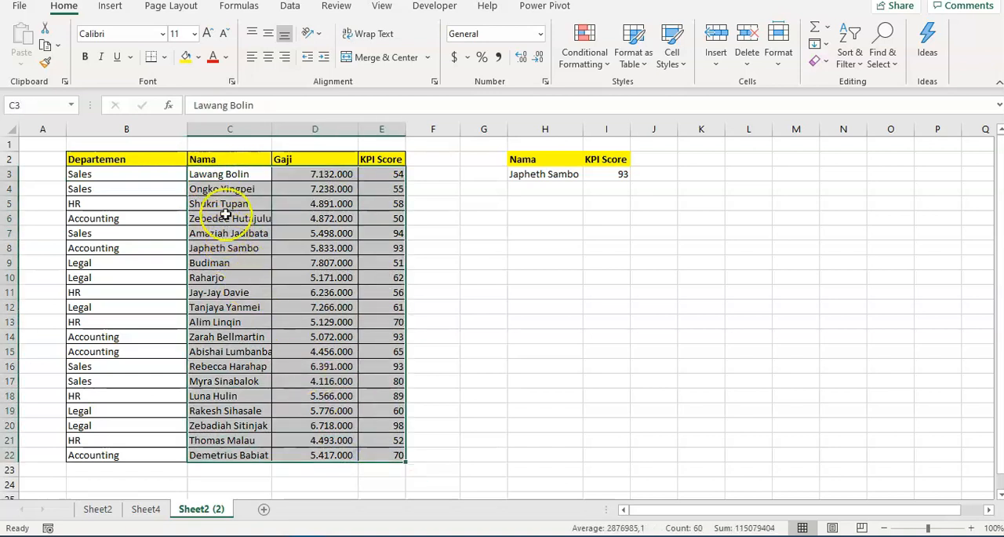
pyautogui.click(237, 177)
pyautogui.click(247, 203)
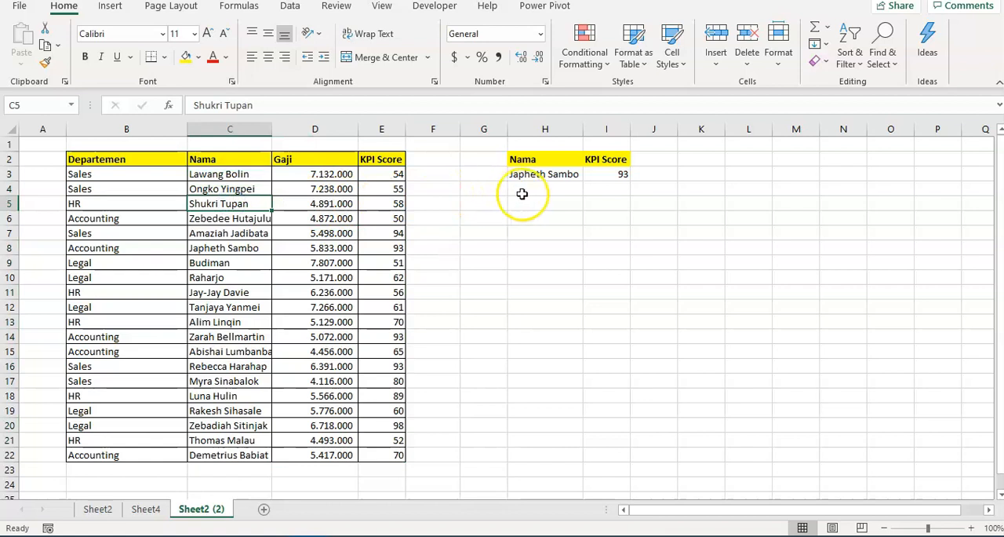
# Add the header "Departemen" in J2 with the formatting of I2, and widen column J to fit it
pyautogui.click(609, 160)
pyautogui.hotkey('ctrl', 'c')
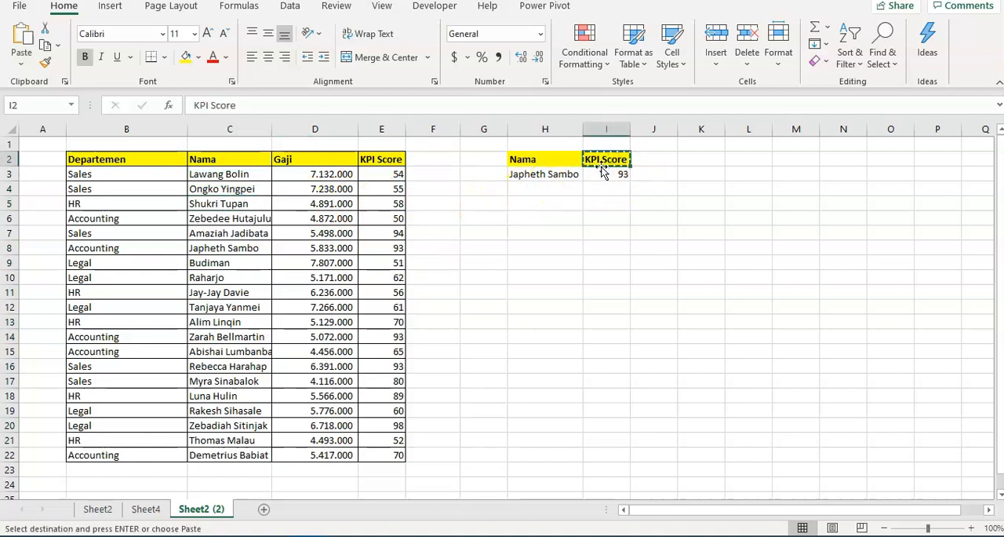
pyautogui.press('Right')
pyautogui.hotkey('ctrl', 'v')
pyautogui.write('Depa')
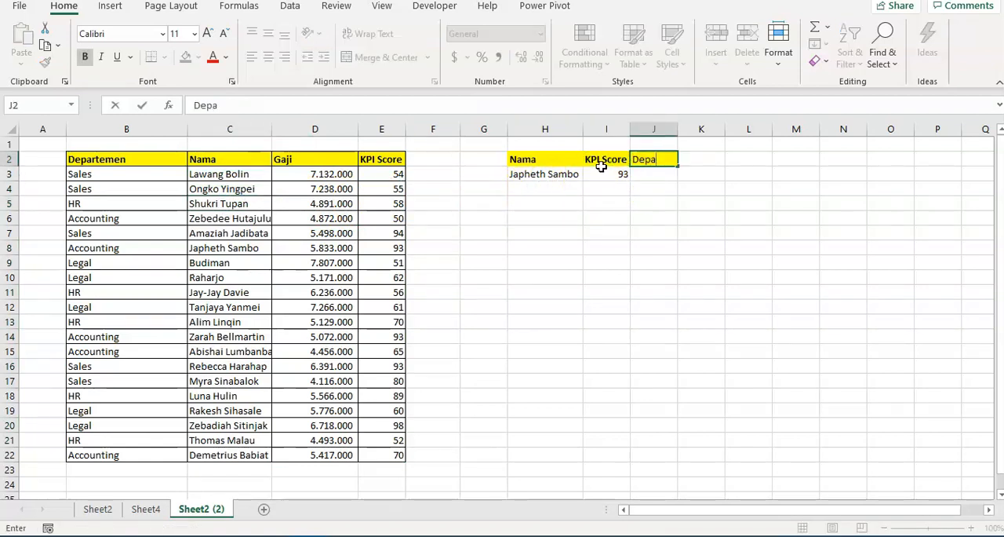
pyautogui.write('rement')
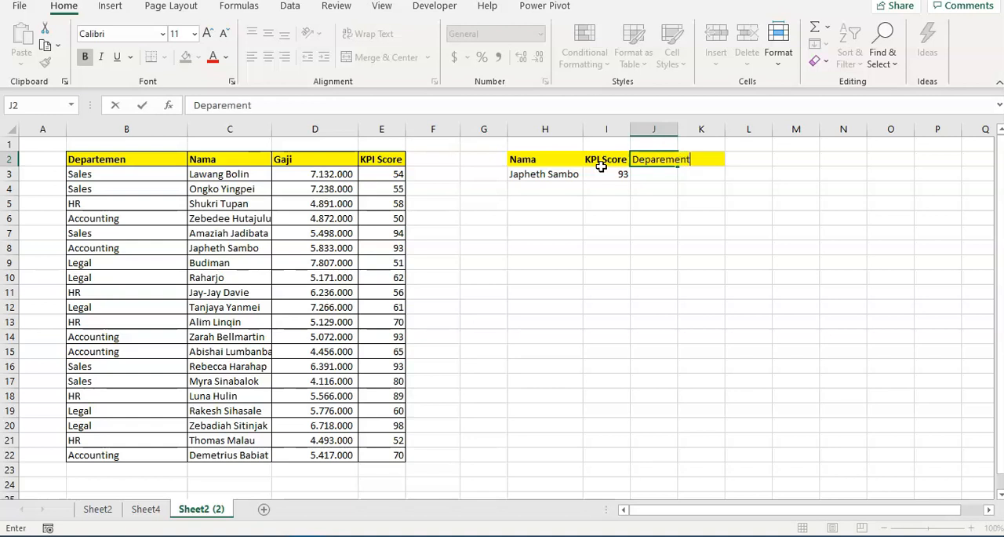
pyautogui.press('Return')
pyautogui.press('Up')
pyautogui.moveTo(678, 128); pyautogui.dragTo(703, 131)
pyautogui.press('Down')
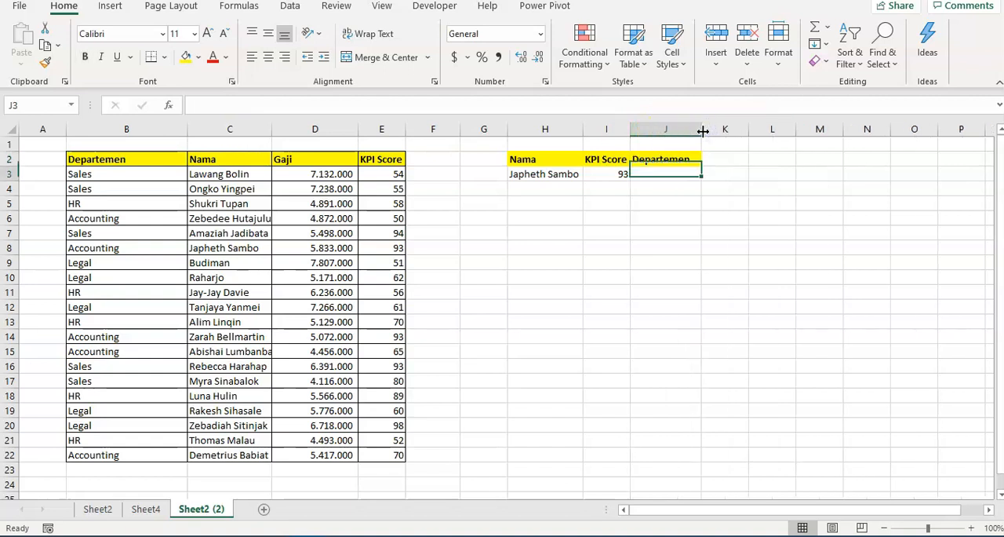
pyautogui.write('=')
pyautogui.press('Left')
pyautogui.press('Left')
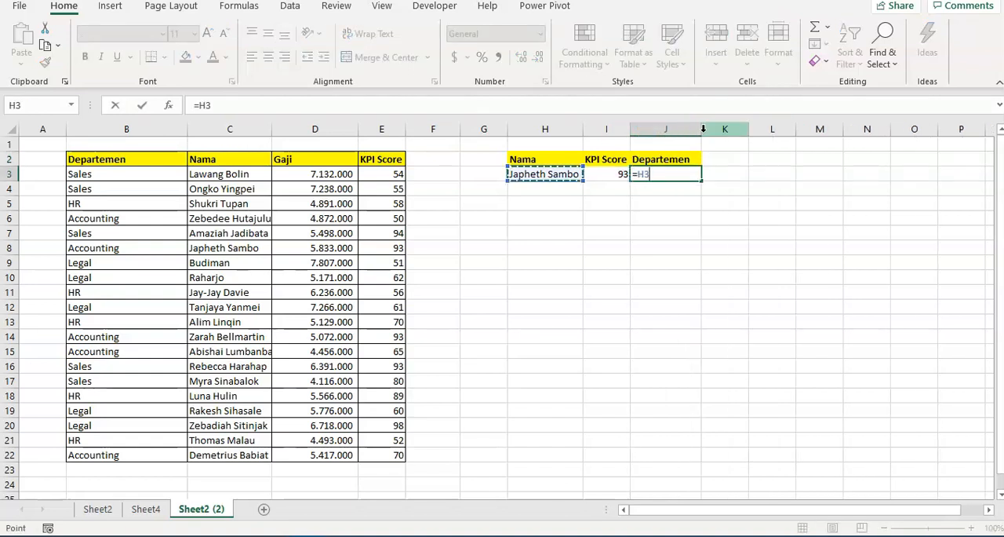
pyautogui.press('BackSpace')
pyautogui.press('BackSpace')
pyautogui.write('vl')
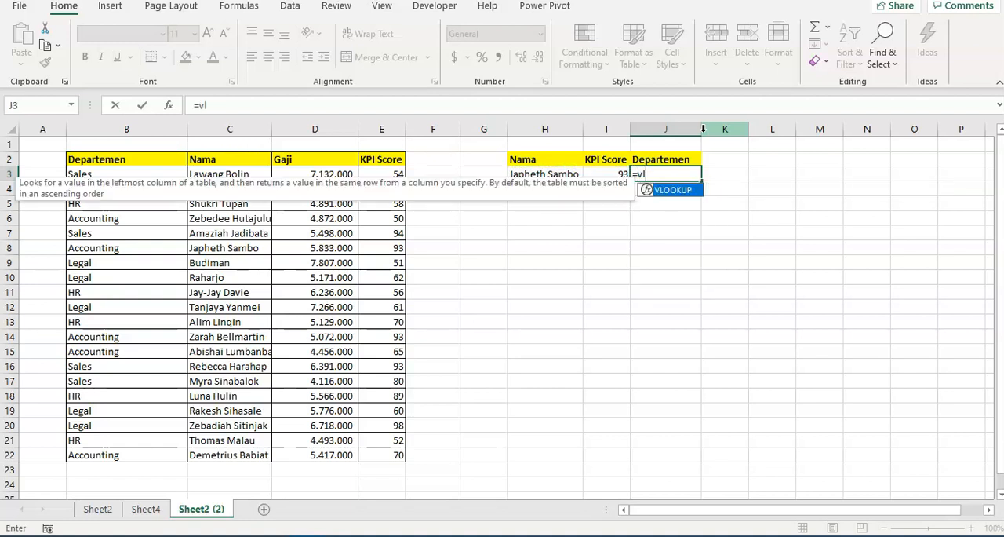
pyautogui.press('BackSpace')
pyautogui.write('lookup(')
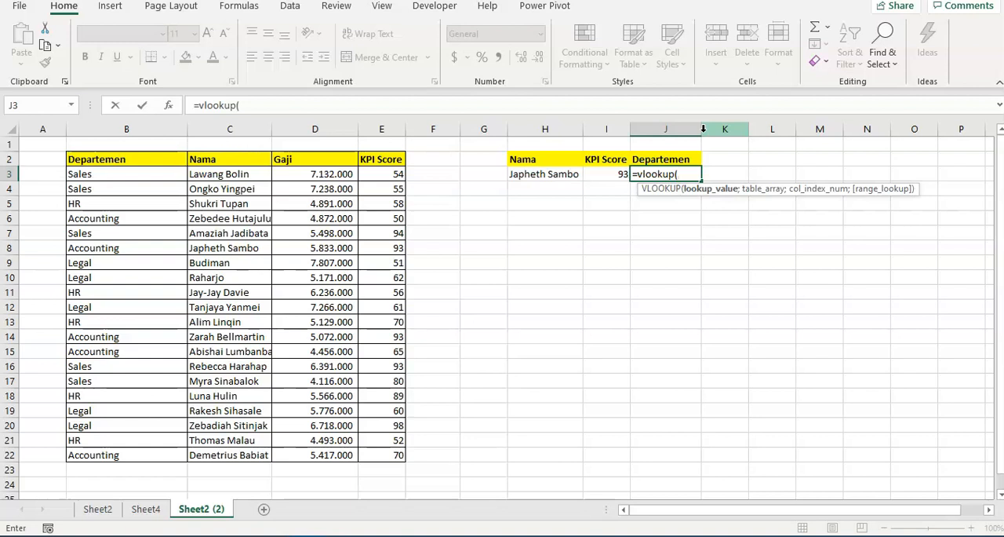
pyautogui.click(41, 510)
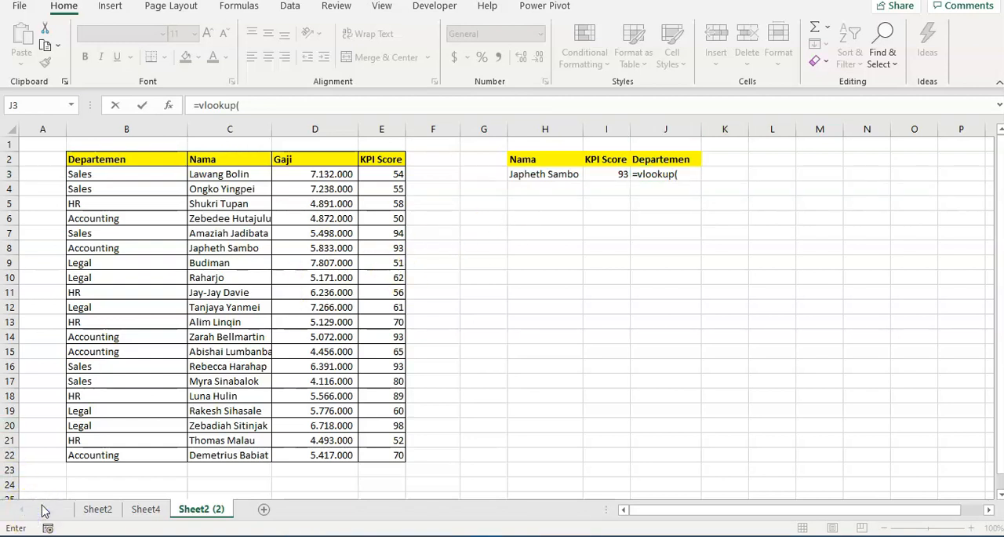
pyautogui.press('Escape')
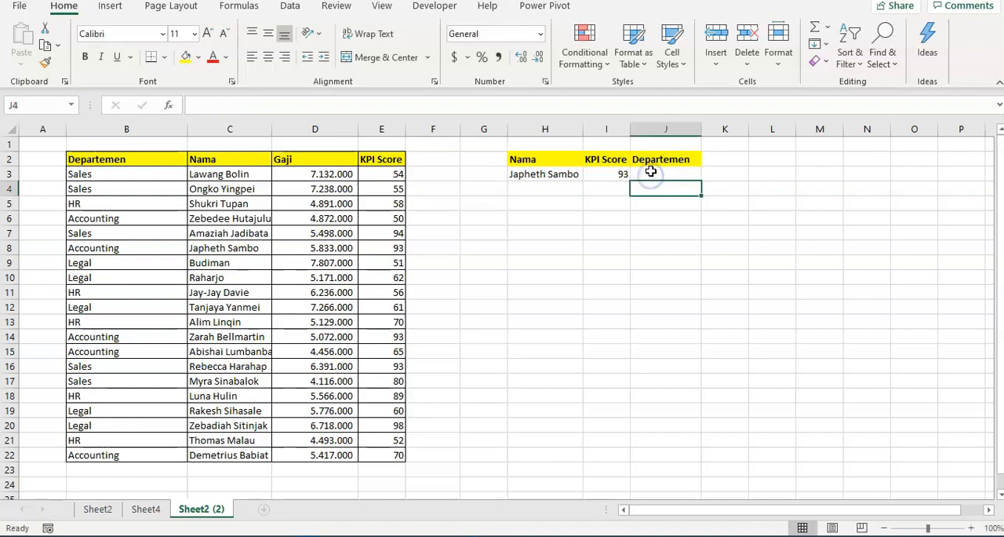
# Start a VLOOKUP formula in J3 under the Departemen header
pyautogui.write('=v')
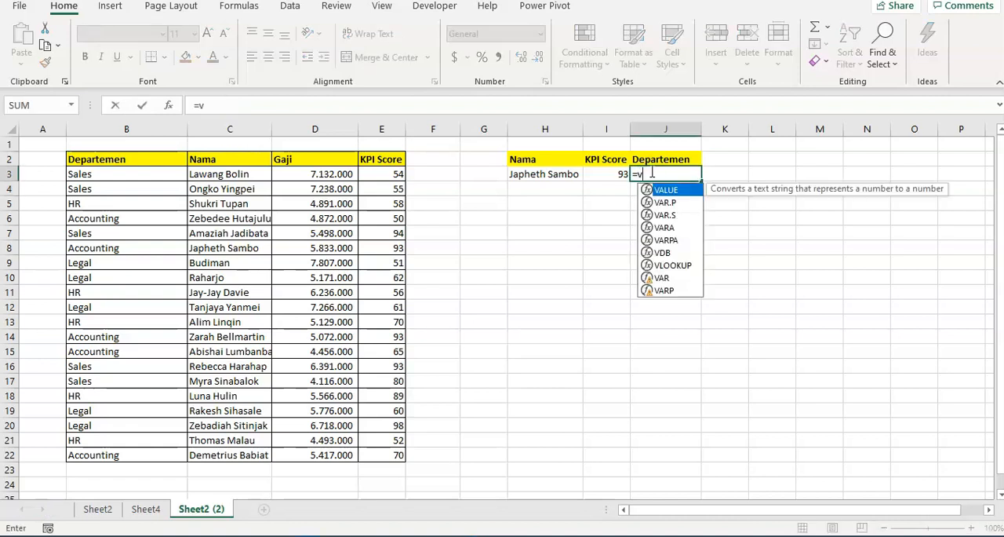
pyautogui.write('lookup')
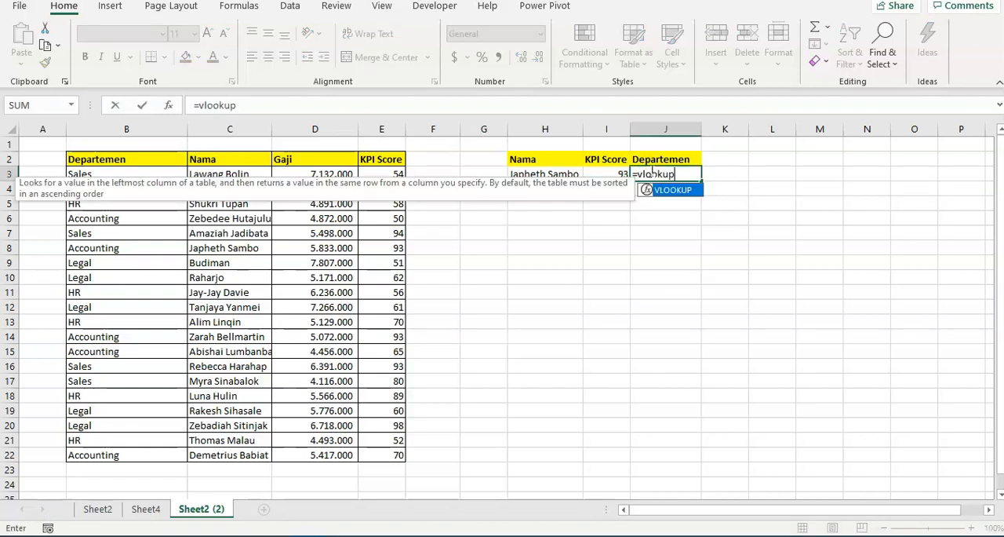
pyautogui.write('(')
pyautogui.press('Left')
pyautogui.press('Left')
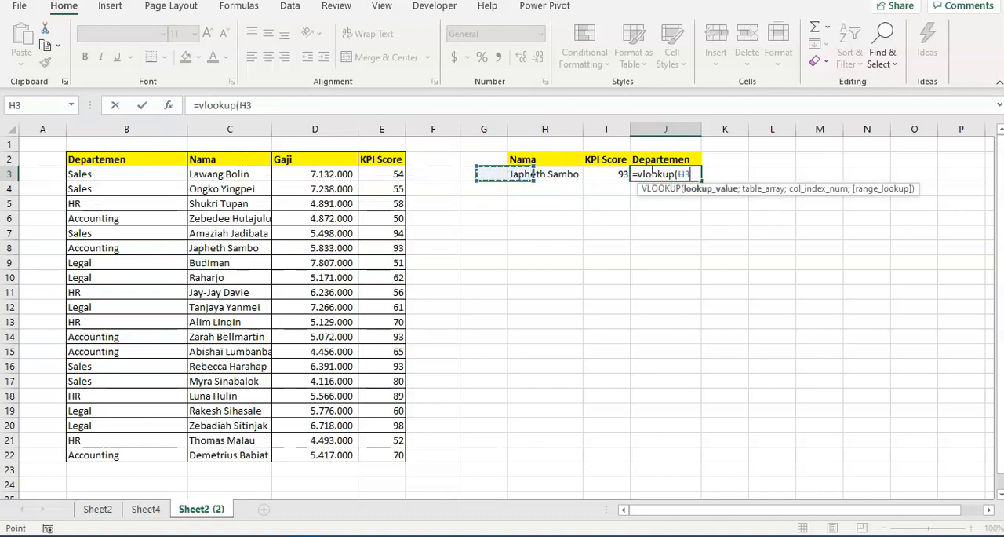
pyautogui.press('Left')
pyautogui.press('Left')
pyautogui.press('Left')
pyautogui.press('Left')
pyautogui.press('Left')
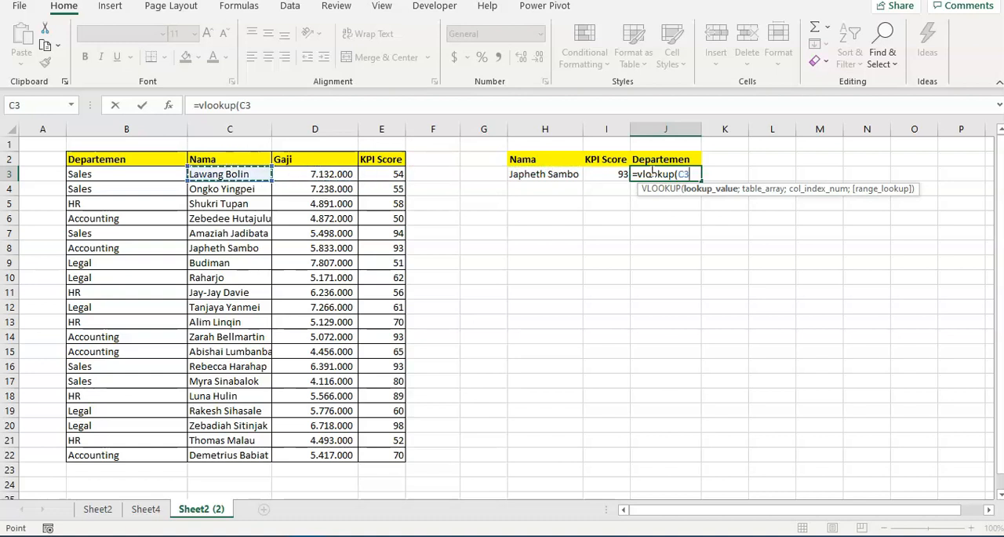
pyautogui.hotkey('shift', 'Down')
pyautogui.hotkey('shift', 'Down')
pyautogui.hotkey('shift', 'Down')
pyautogui.hotkey('shift', 'Down')
pyautogui.hotkey('shift', 'Down')
pyautogui.hotkey('shift', 'Down')
pyautogui.hotkey('shift', 'Down')
pyautogui.hotkey('shift', 'Down')
pyautogui.hotkey('shift', 'Down')
pyautogui.hotkey('shift', 'Down')
pyautogui.hotkey('shift', 'Down')
pyautogui.hotkey('shift', 'Down')
pyautogui.hotkey('shift', 'Down')
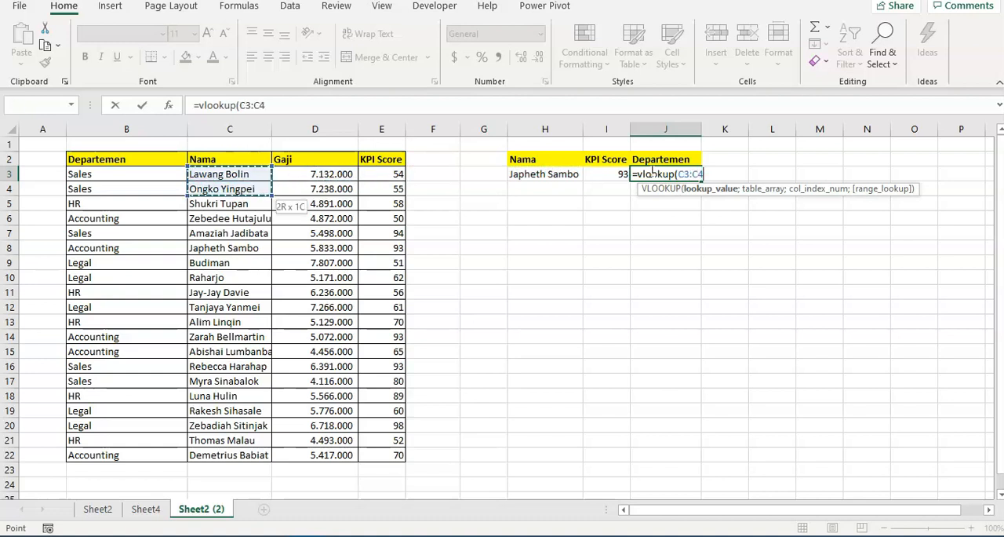
pyautogui.press('Up')
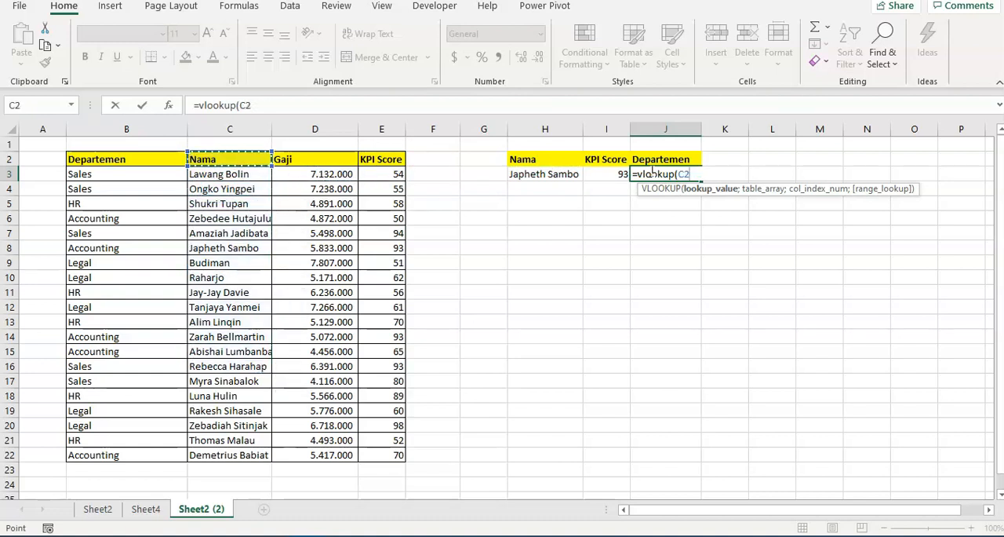
pyautogui.press('BackSpace')
pyautogui.press('BackSpace')
# Set the name in H3 as the lookup value of the VLOOKUP in J3
pyautogui.press('Left')
pyautogui.press('Left')
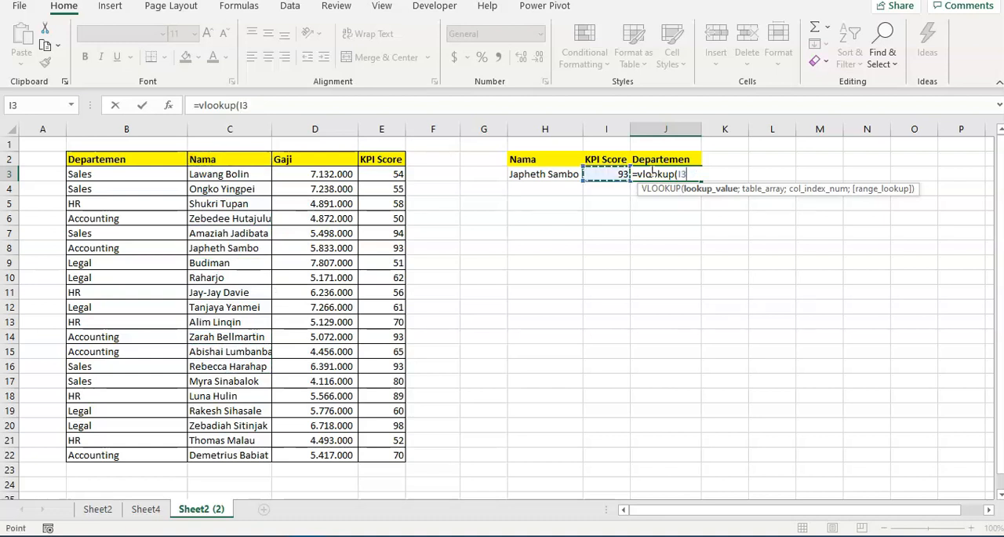
pyautogui.write(';')
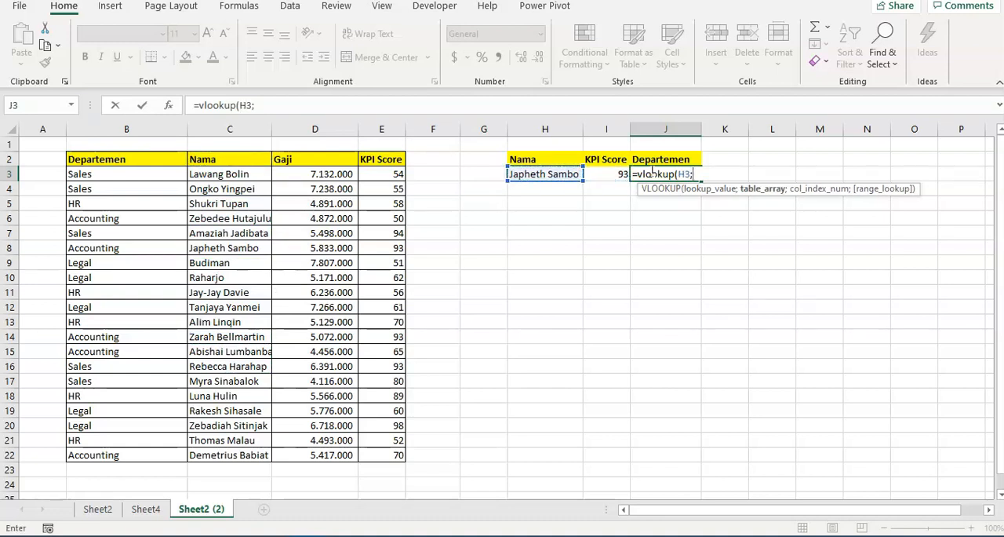
pyautogui.press('Left')
pyautogui.press('Left')
pyautogui.press('Left')
pyautogui.press('Left')
pyautogui.press('Left')
pyautogui.press('Left')
pyautogui.press('Left')
pyautogui.press('Left')
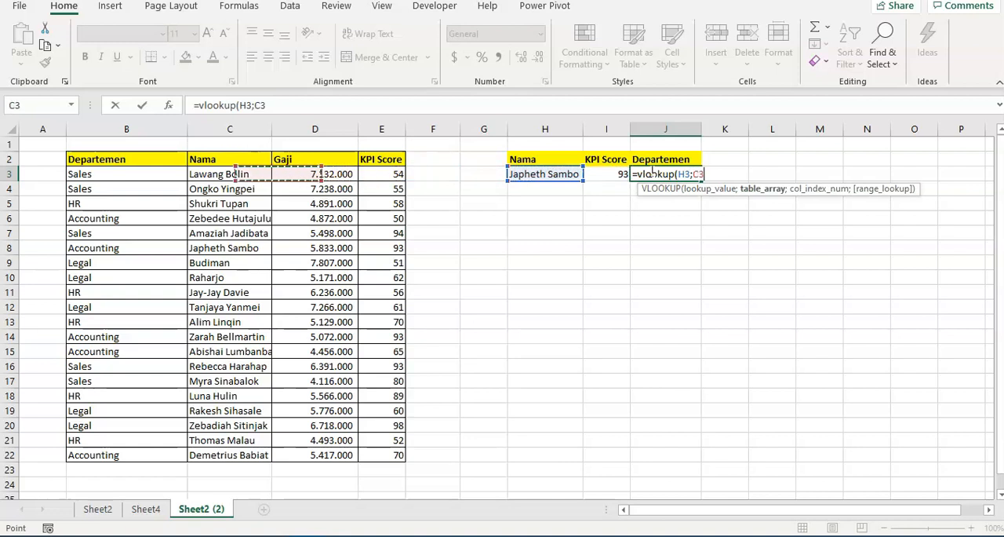
pyautogui.hotkey('shift', 'Down')
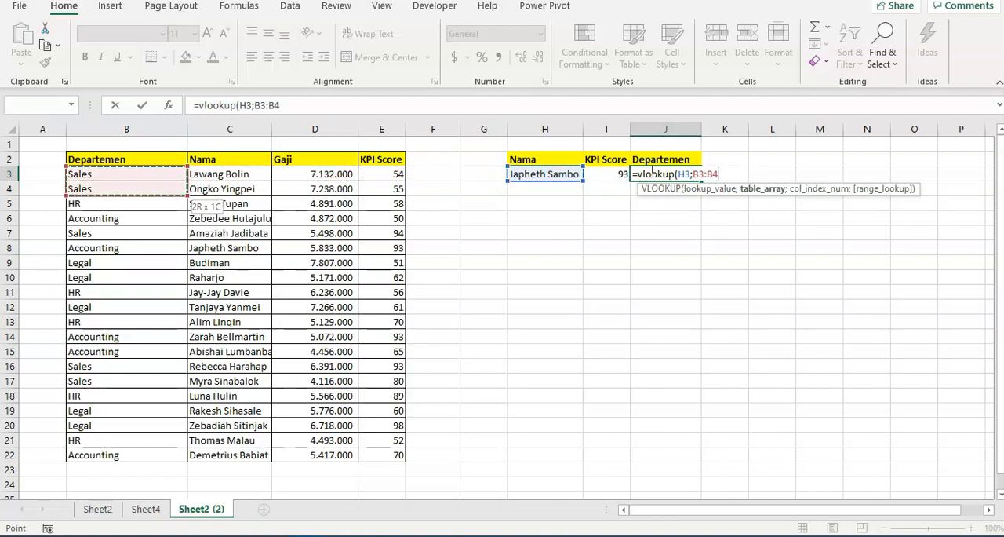
pyautogui.hotkey('shift', 'Down')
pyautogui.hotkey('shift', 'Down')
pyautogui.hotkey('shift', 'Down')
pyautogui.hotkey('shift', 'Down')
pyautogui.hotkey('shift', 'Down')
pyautogui.hotkey('shift', 'Down')
pyautogui.hotkey('shift', 'Down')
pyautogui.hotkey('shift', 'Down')
pyautogui.hotkey('shift', 'Down')
pyautogui.hotkey('shift', 'Down')
pyautogui.hotkey('shift', 'Down')
pyautogui.hotkey('shift', 'Down')
pyautogui.hotkey('shift', 'Down')
pyautogui.hotkey('shift', 'Down')
pyautogui.hotkey('shift', 'Down')
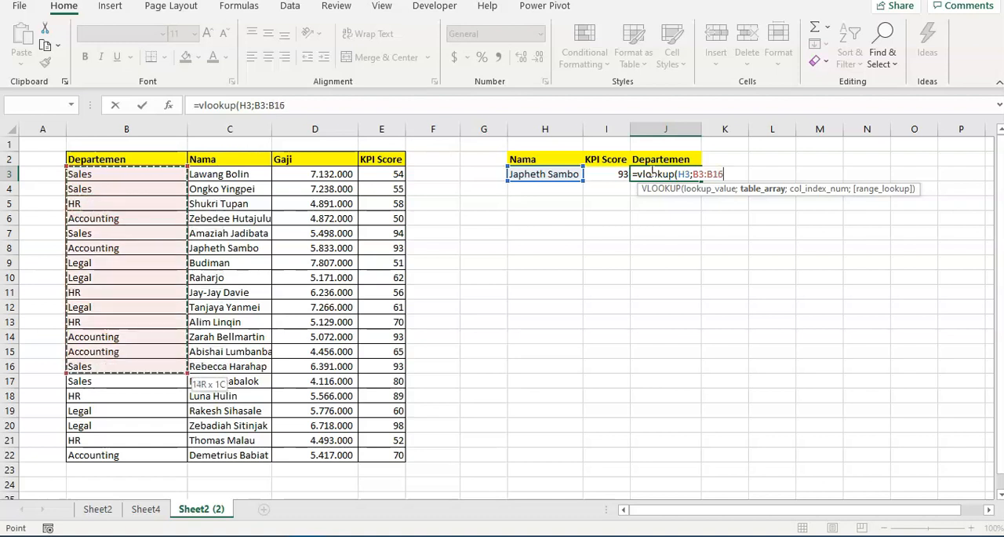
# Try the range C3:E22, starting at the Nama column, as the VLOOKUP's table array
pyautogui.press('Right')
pyautogui.hotkey('shift', 'Down')
pyautogui.hotkey('shift', 'Down')
pyautogui.hotkey('shift', 'Down')
pyautogui.hotkey('shift', 'Down')
pyautogui.hotkey('shift', 'Down')
pyautogui.hotkey('shift', 'Down')
pyautogui.hotkey('shift', 'Down')
pyautogui.hotkey('shift', 'Down')
pyautogui.hotkey('shift', 'Down')
pyautogui.hotkey('shift', 'Down')
pyautogui.hotkey('shift', 'Down')
pyautogui.hotkey('shift', 'Down')
pyautogui.hotkey('shift', 'Down')
pyautogui.hotkey('shift', 'Down')
pyautogui.hotkey('shift', 'Down')
pyautogui.hotkey('shift', 'Down')
pyautogui.hotkey('shift', 'Down')
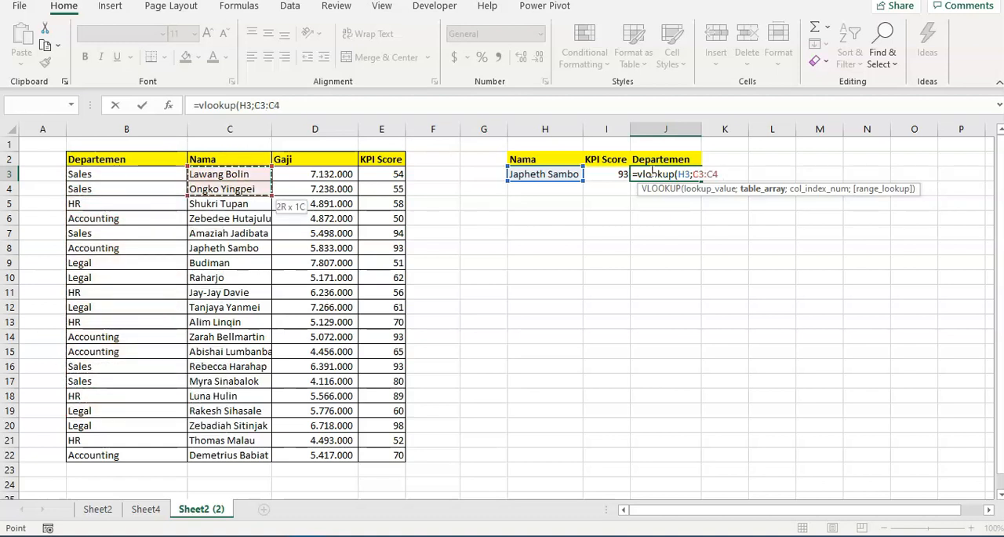
pyautogui.hotkey('shift', 'Down')
pyautogui.hotkey('shift', 'Down')
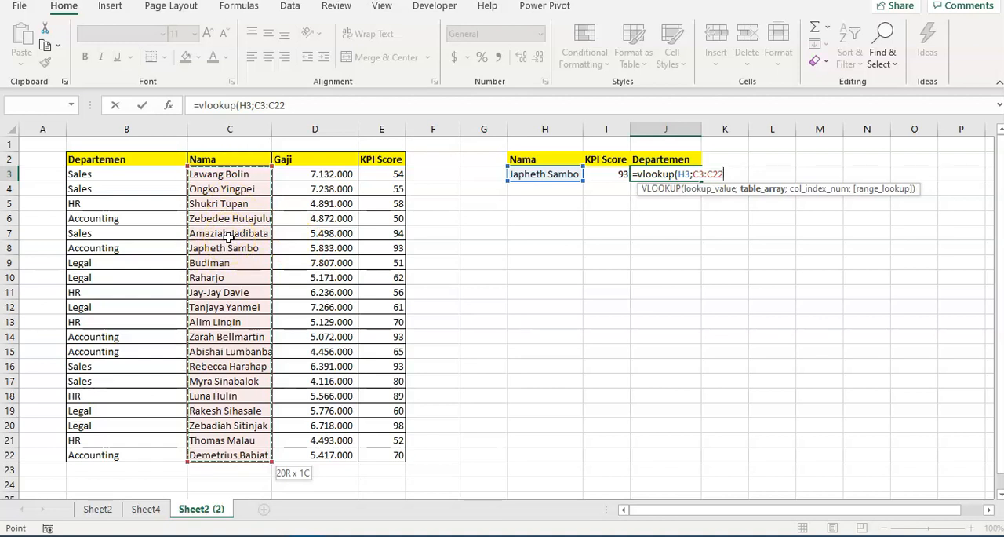
pyautogui.hotkey('shift', 'Right')
pyautogui.hotkey('shift', 'Right')
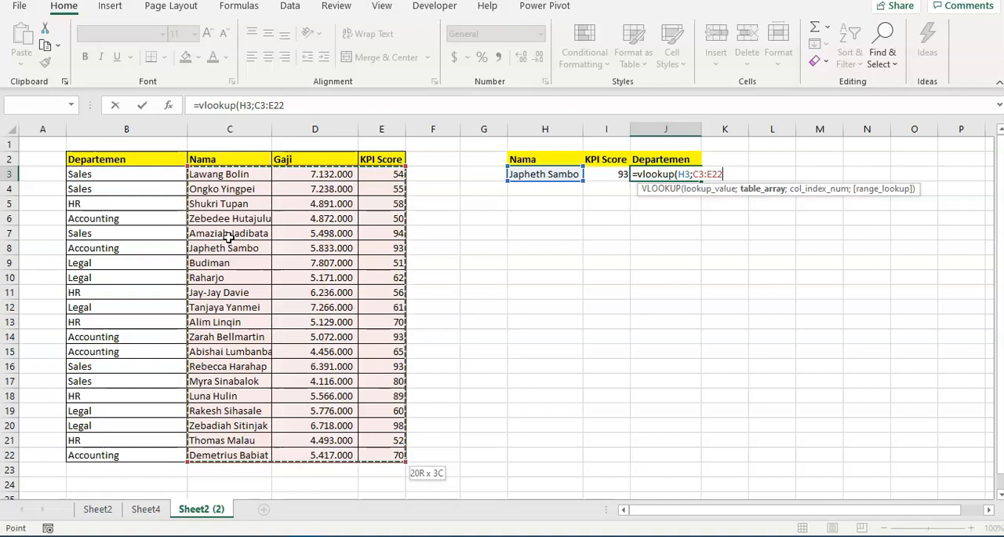
# Set the VLOOKUP's table array to B3:E22 so that it includes the Departemen column
pyautogui.press('Left')
pyautogui.hotkey('shift', 'Down')
pyautogui.hotkey('shift', 'Down')
pyautogui.hotkey('shift', 'Down')
pyautogui.hotkey('shift', 'Down')
pyautogui.hotkey('shift', 'Down')
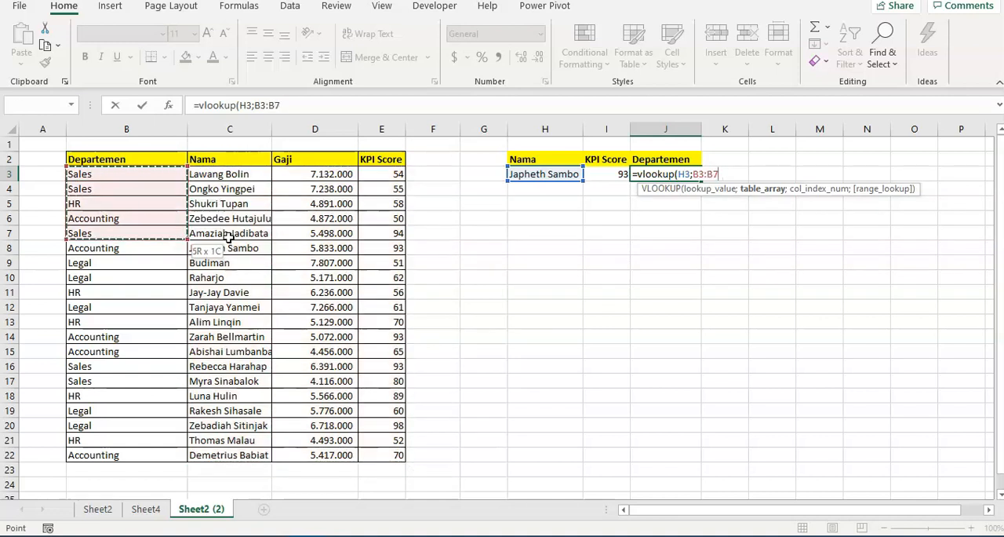
pyautogui.hotkey('shift', 'Down')
pyautogui.hotkey('ctrl', 'shift', 'Down')
pyautogui.hotkey('shift', 'Right')
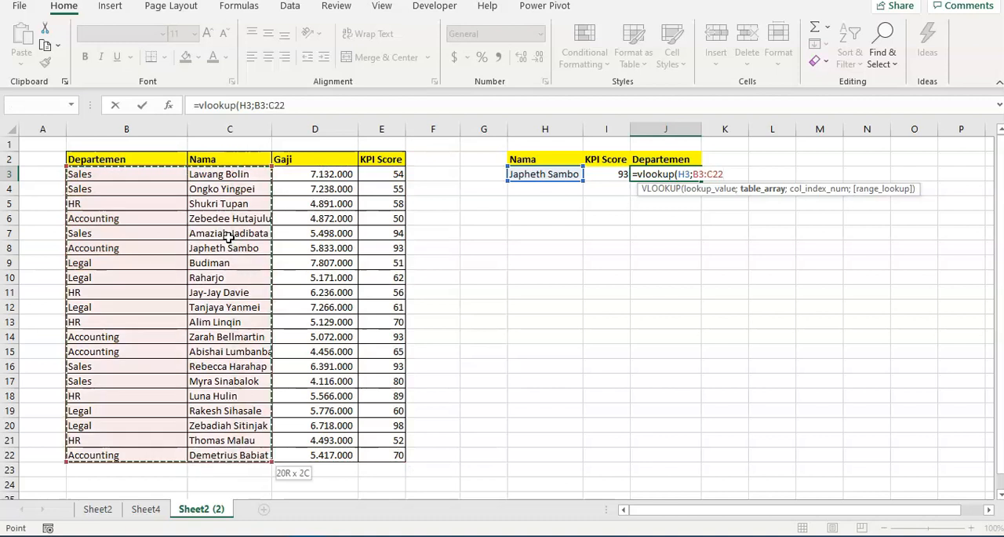
pyautogui.hotkey('shift', 'Right')
pyautogui.hotkey('shift', 'Right')
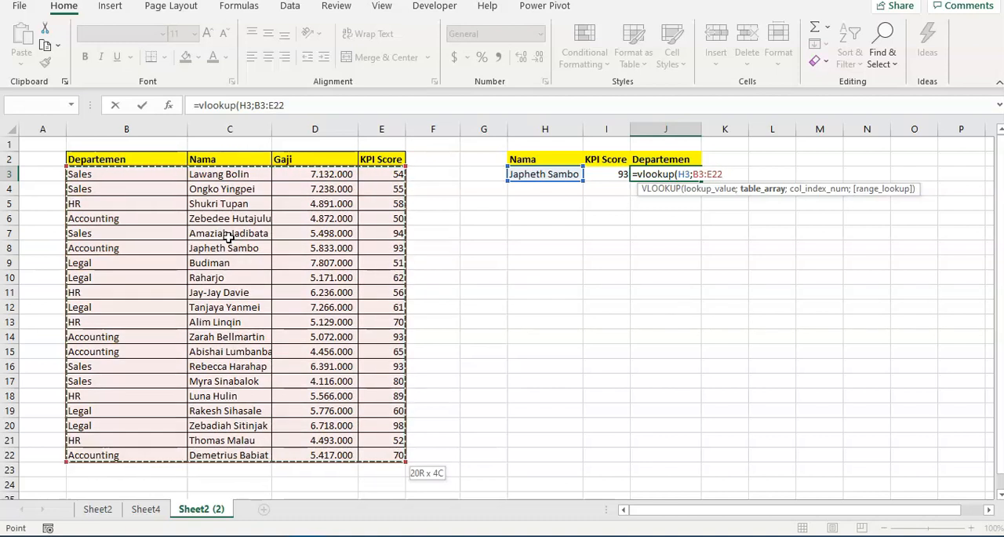
pyautogui.write(';1')
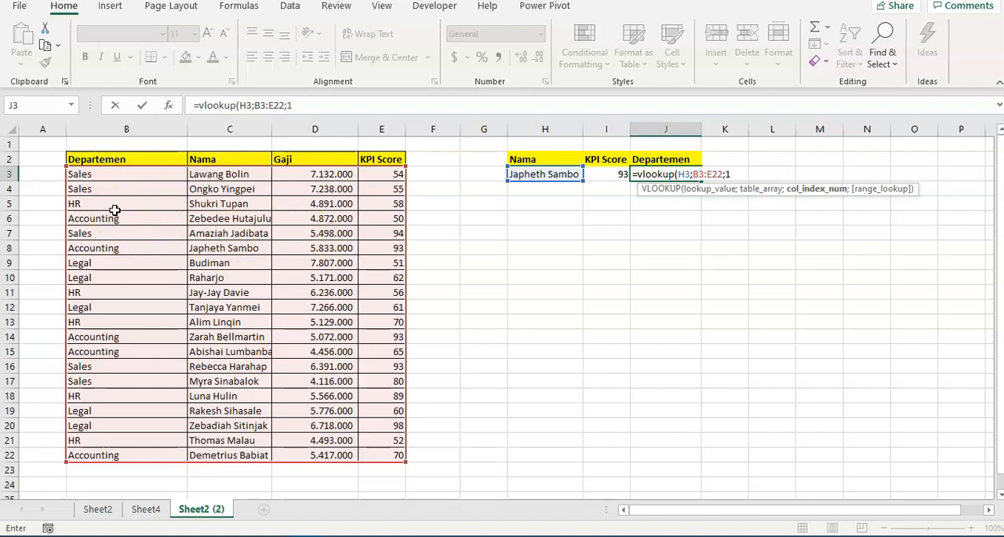
# Complete the VLOOKUP in J3 with column index 1 and FALSE for an exact match
pyautogui.write(')')
pyautogui.press('BackSpace')
pyautogui.write(';')
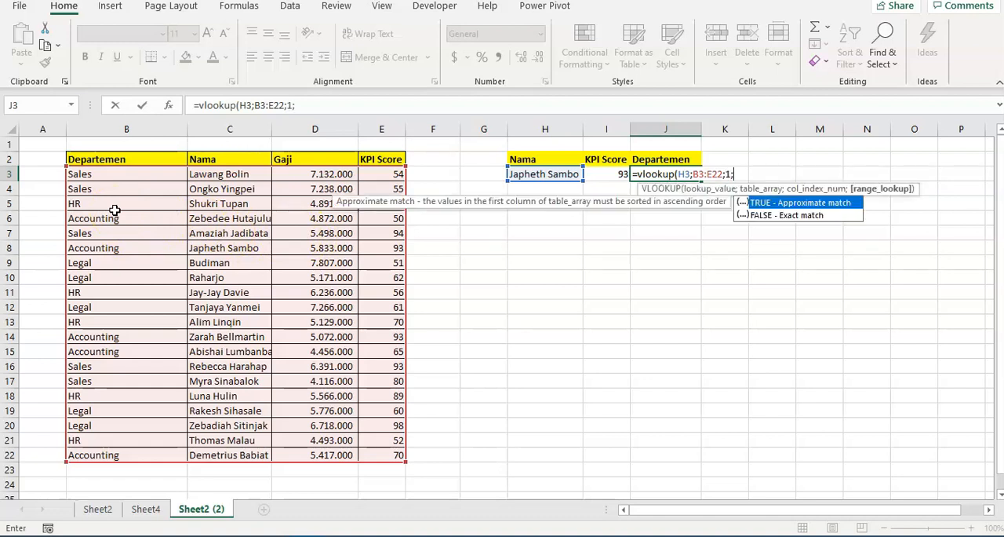
pyautogui.write('false)')
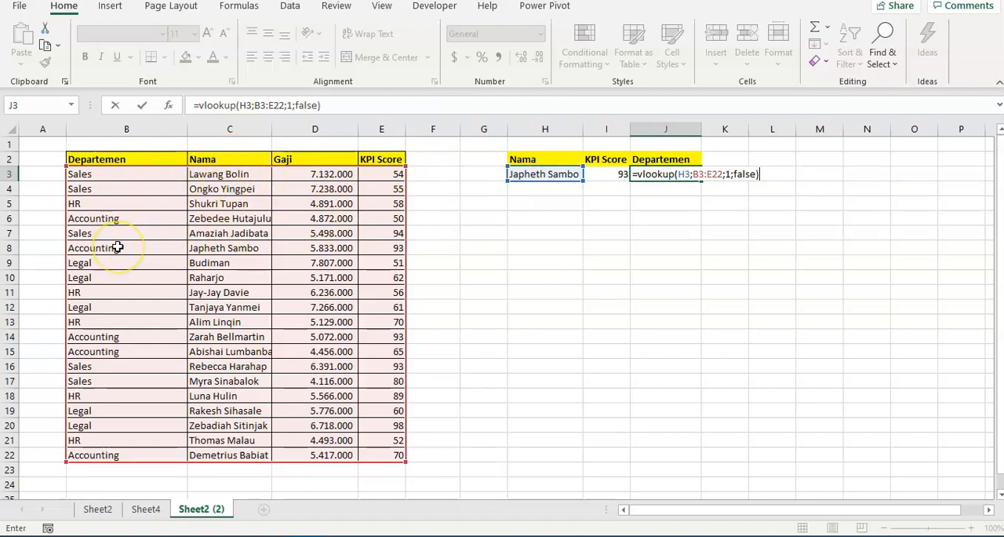
pyautogui.press('Return')
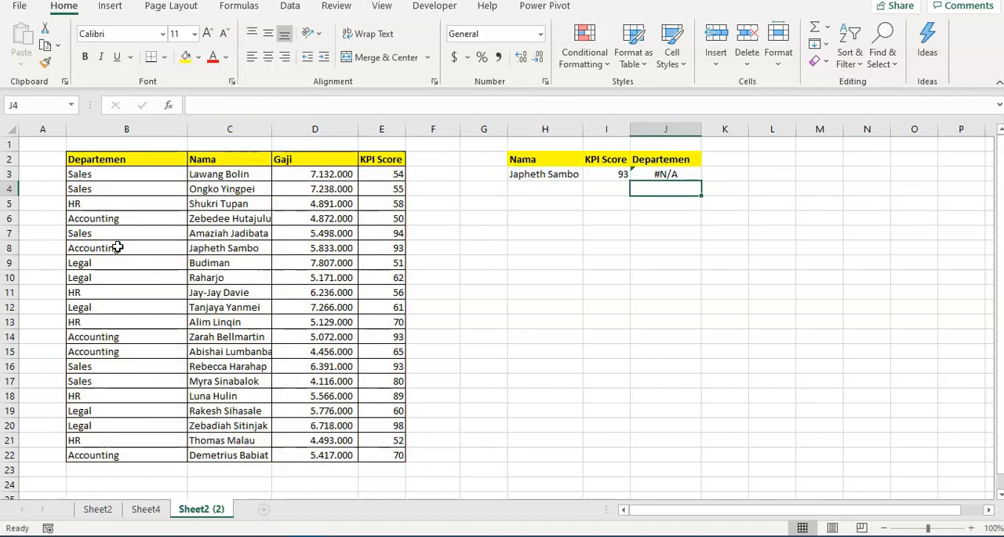
# Replace the formula in J3 with the start of an XLOOKUP that uses H3 as its lookup value
pyautogui.press('Up')
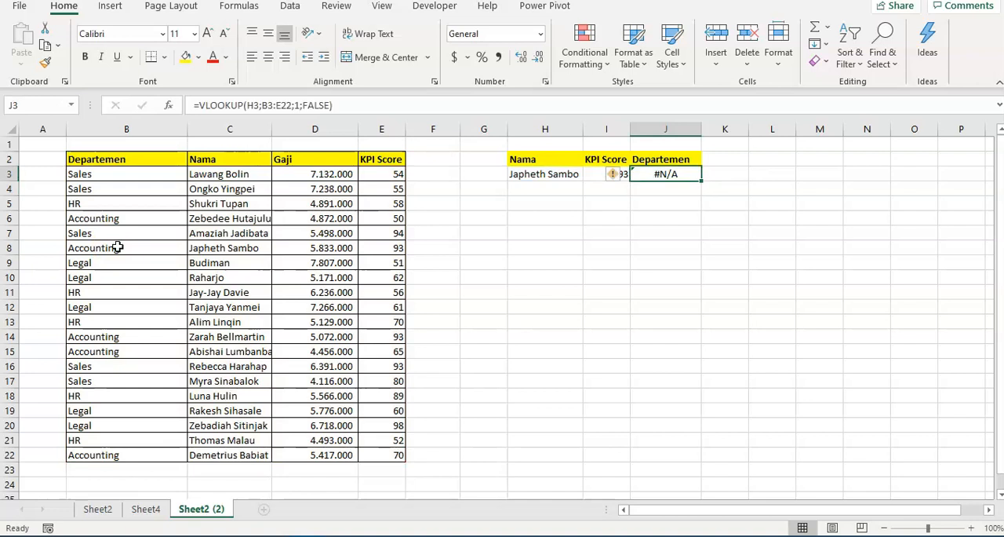
pyautogui.press('Delete')
pyautogui.write('=')
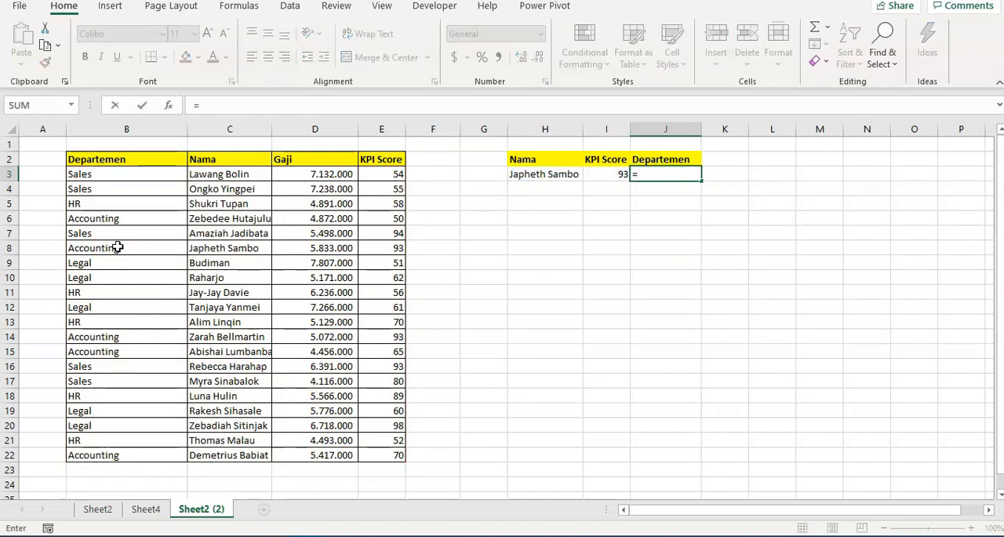
pyautogui.write('xlookup')
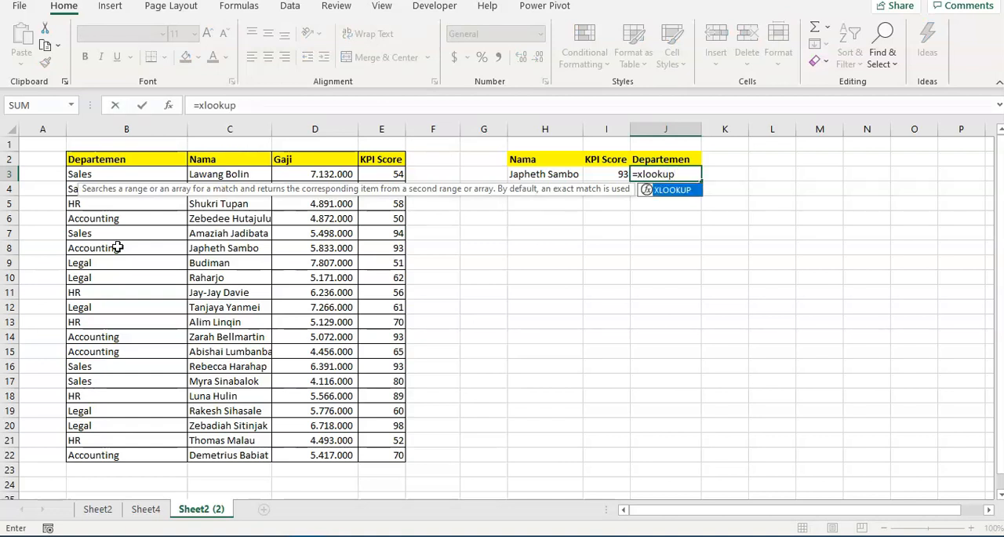
pyautogui.write('(')
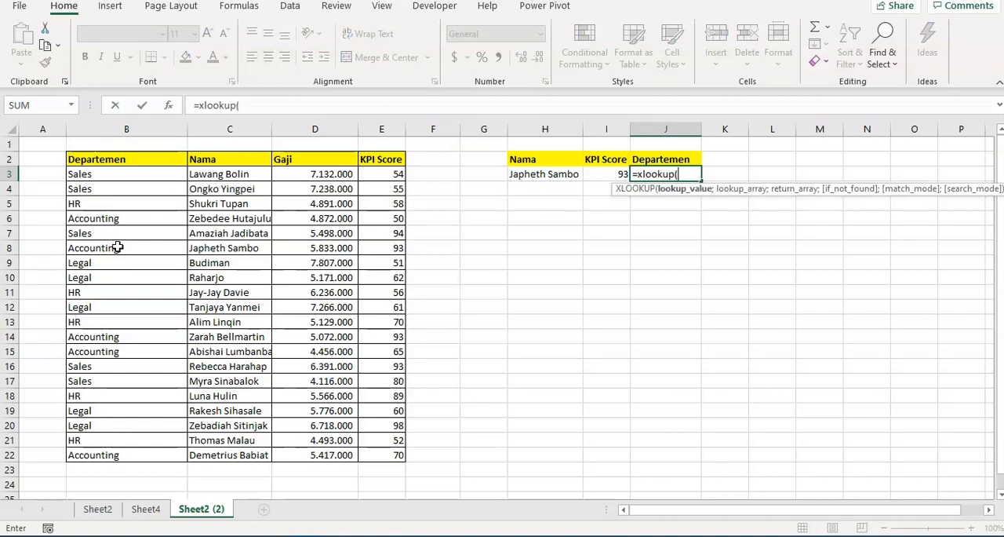
pyautogui.click(532, 173)
pyautogui.write(';')
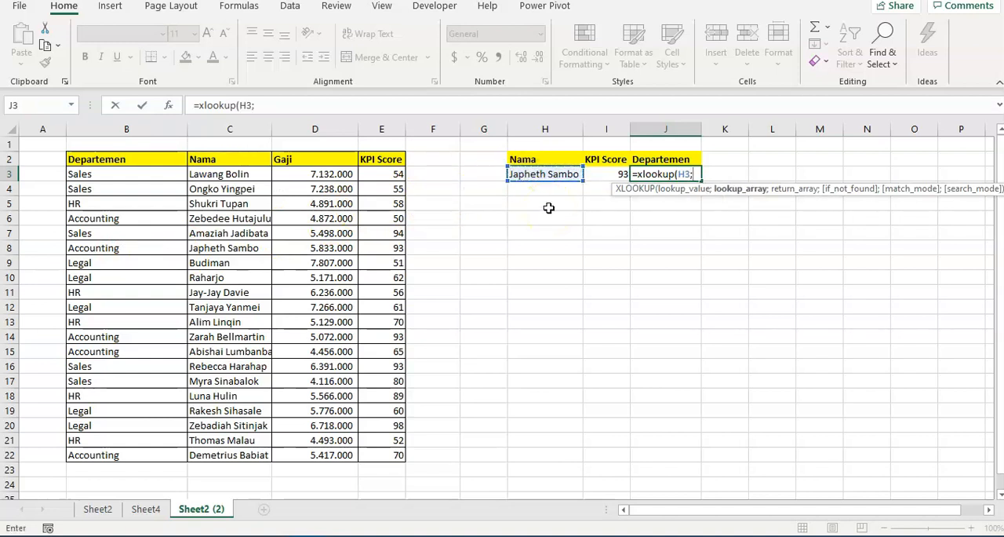
# Set the XLOOKUP's lookup array to the names in C3:C22
pyautogui.click(94, 174)
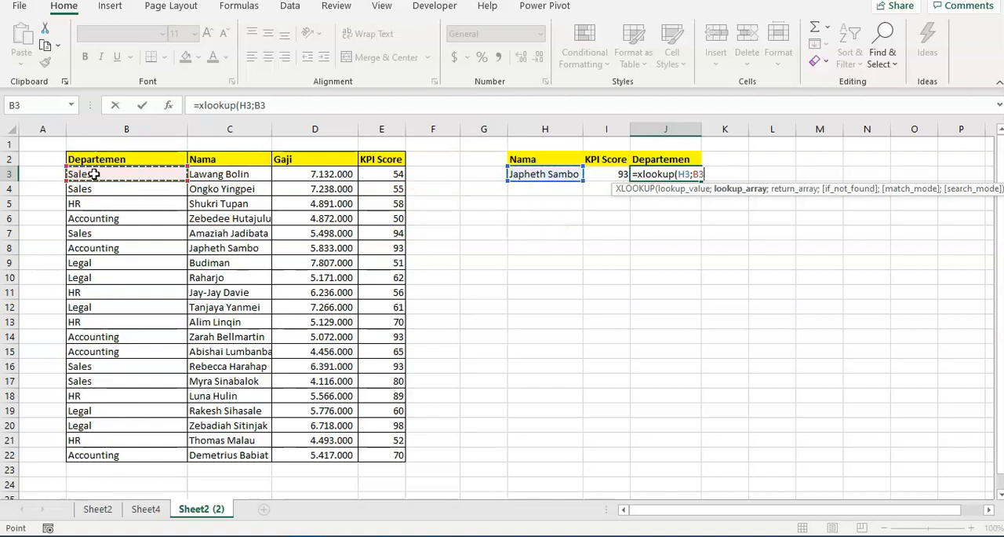
pyautogui.hotkey('ctrl', 'shift', 'Down')
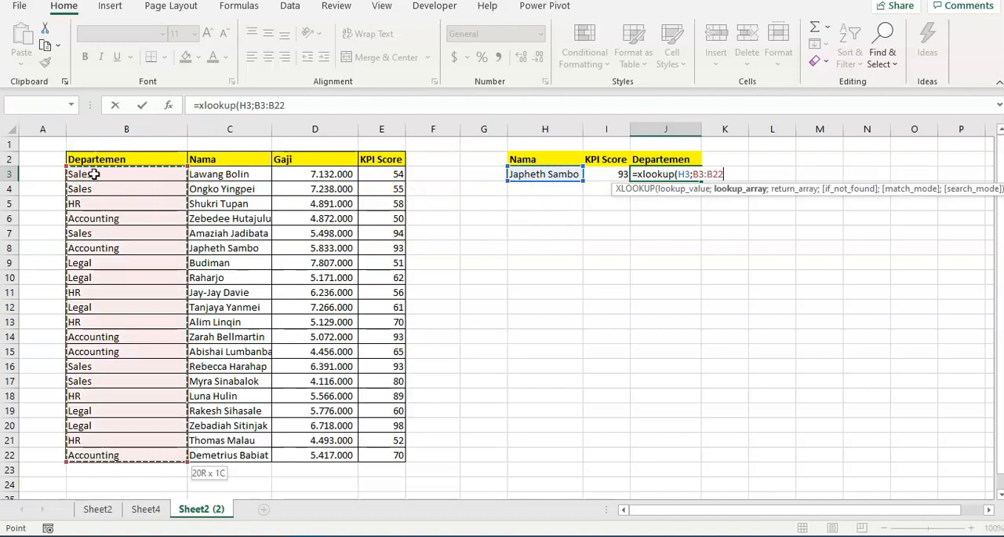
pyautogui.press('Right')
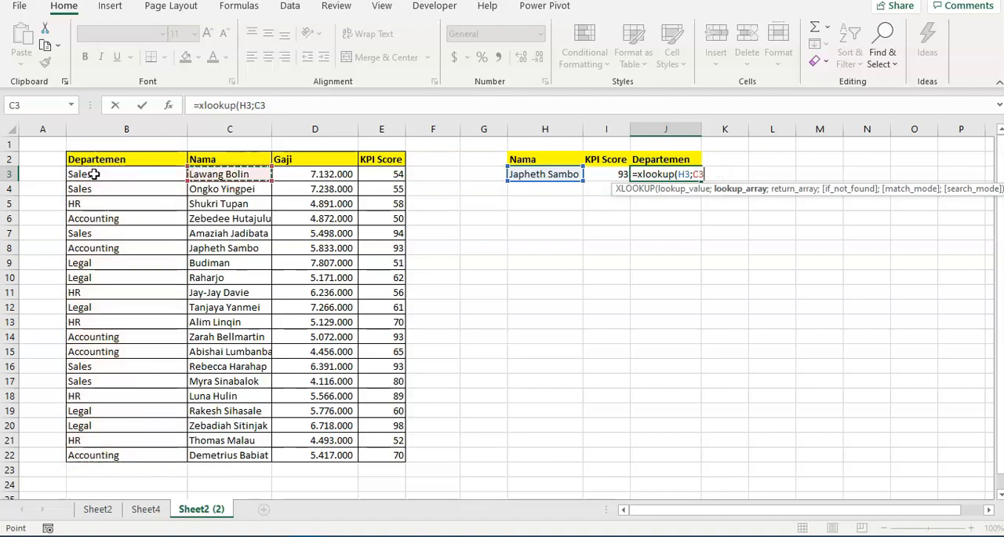
pyautogui.hotkey('ctrl', 'shift', 'Down')
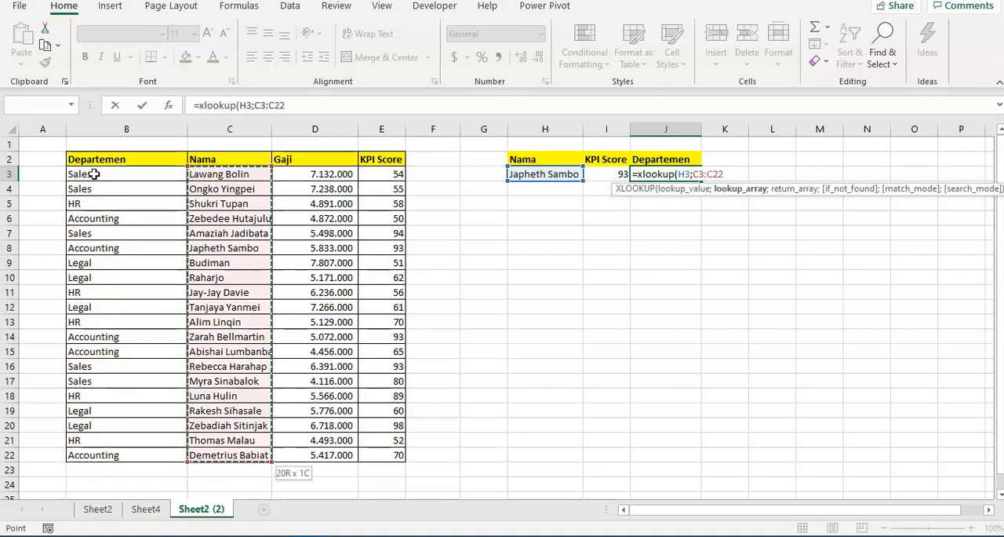
# Complete the XLOOKUP in J3 with the departments in B3:B22 as the return array and FALSE as the if_not_found argument
pyautogui.write(';')
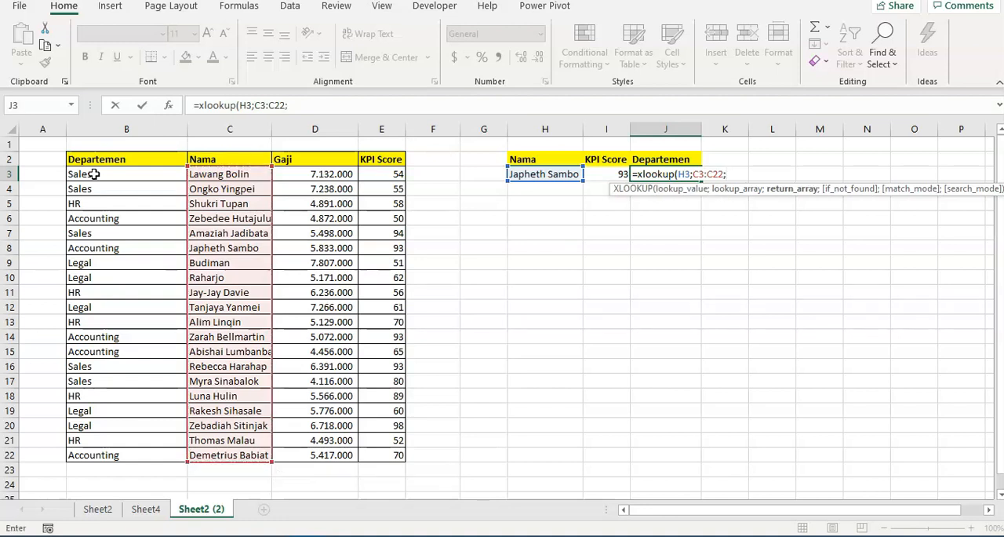
pyautogui.click(94, 174)
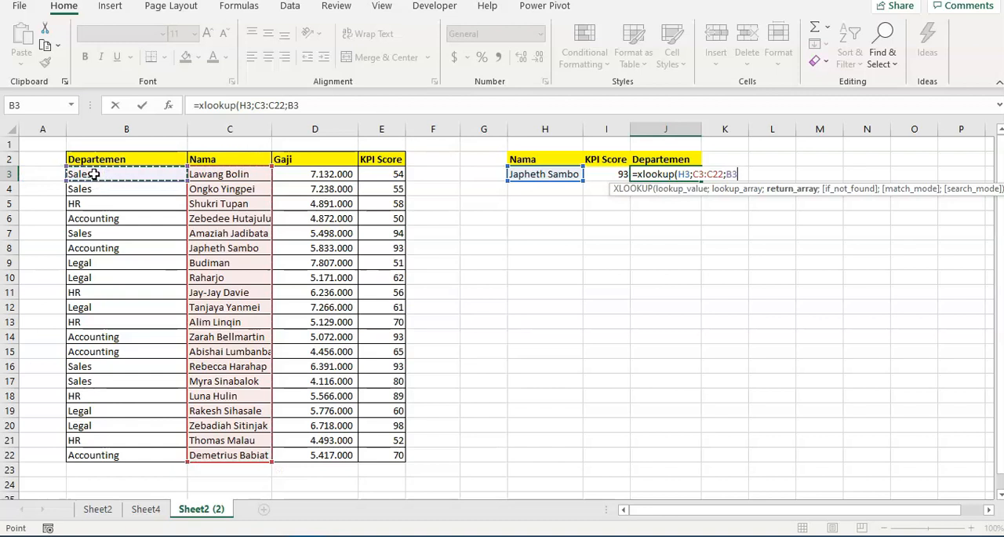
pyautogui.hotkey('ctrl', 'shift', 'Down')
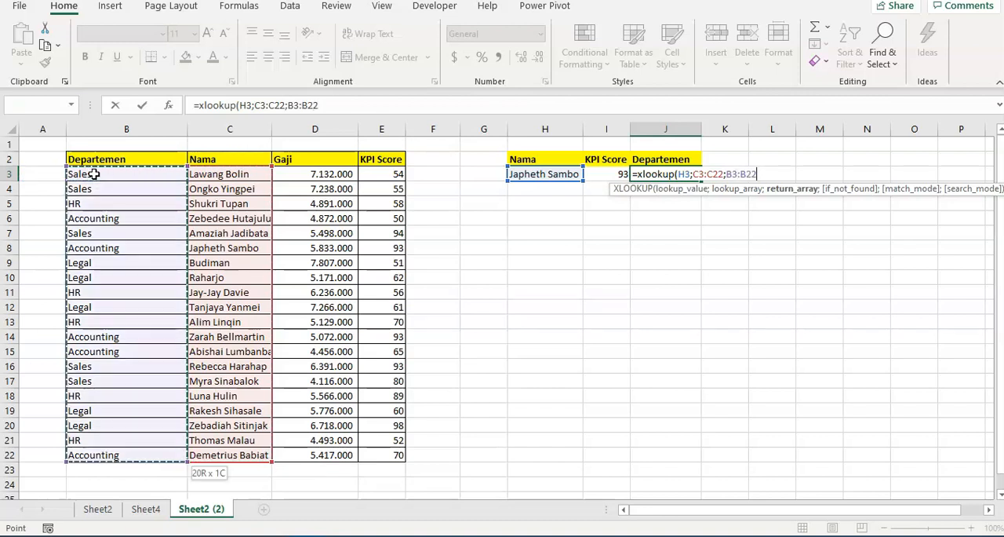
pyautogui.write(';')
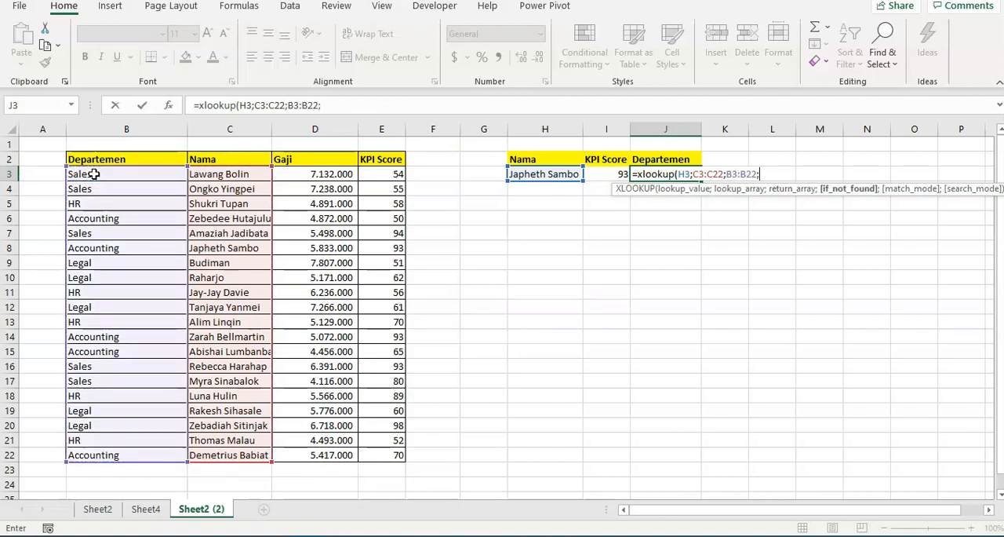
pyautogui.write('false')
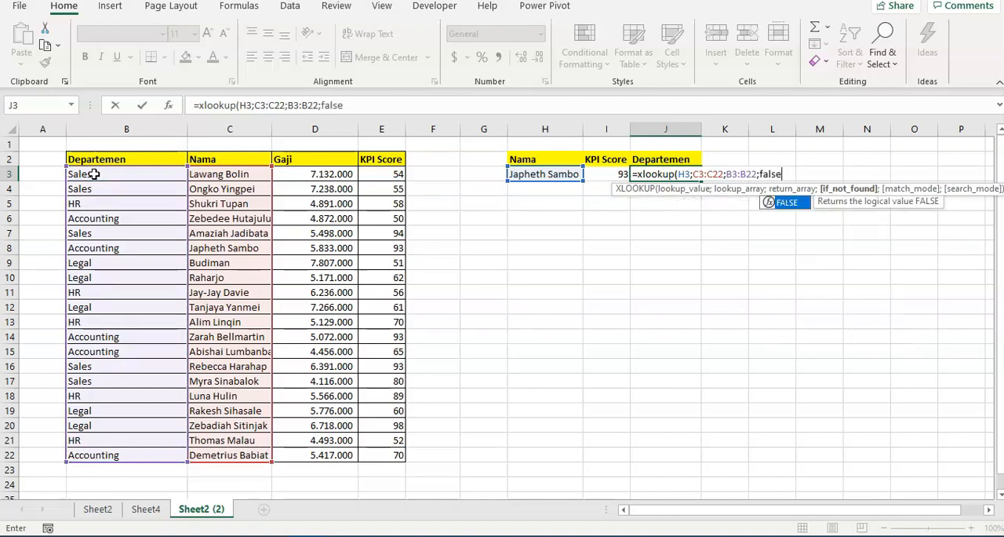
pyautogui.write(')')
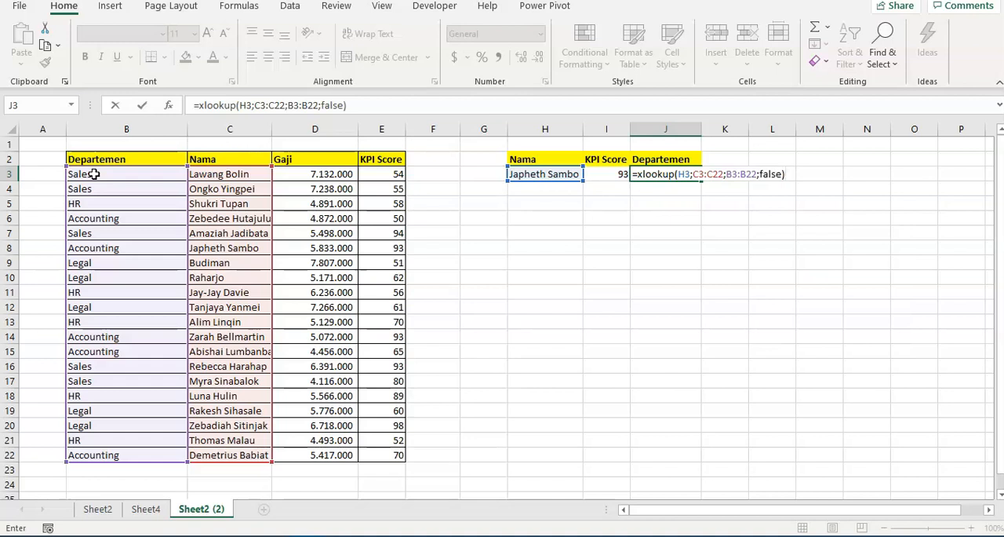
pyautogui.press('Return')
pyautogui.press('Up')
pyautogui.press('Left')
pyautogui.press('Left')
pyautogui.press('Left')
pyautogui.press('Left')
pyautogui.press('Right')
pyautogui.press('Right')
pyautogui.press('Down')
pyautogui.press('Down')
pyautogui.press('Down')
pyautogui.press('Down')
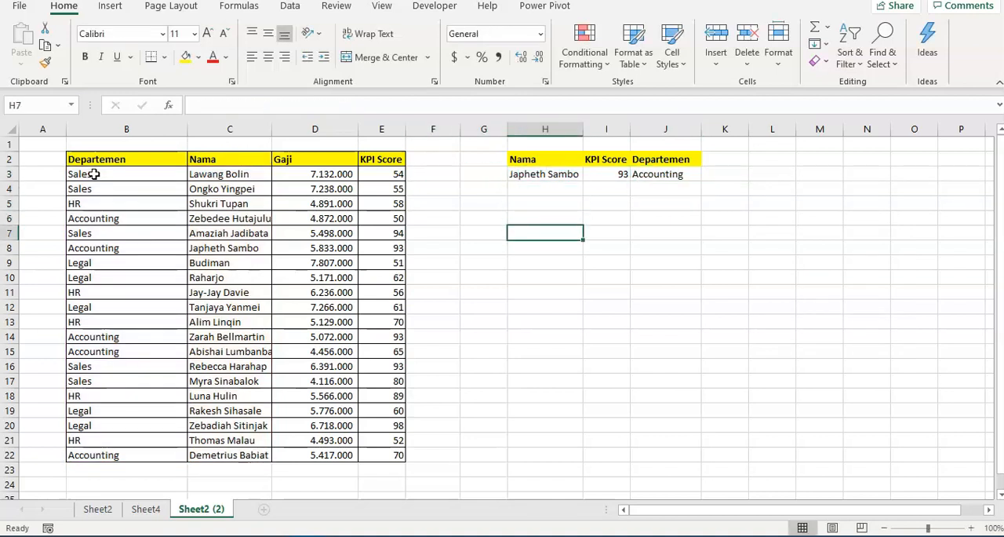
pyautogui.press('Left')
pyautogui.press('Left')
pyautogui.press('Left')
pyautogui.press('Left')
pyautogui.press('Left')
pyautogui.press('Down')
pyautogui.press('Right')
pyautogui.press('Right')
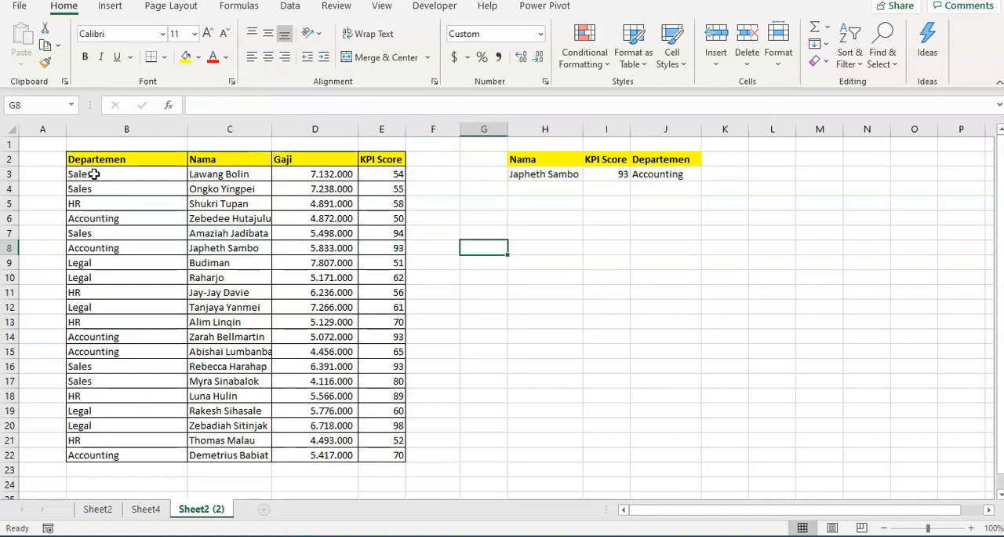
pyautogui.press('Right')
pyautogui.press('Up')
pyautogui.press('Up')
pyautogui.press('Up')
pyautogui.press('Up')
pyautogui.press('Up')
pyautogui.press('Right')
pyautogui.press('Right')
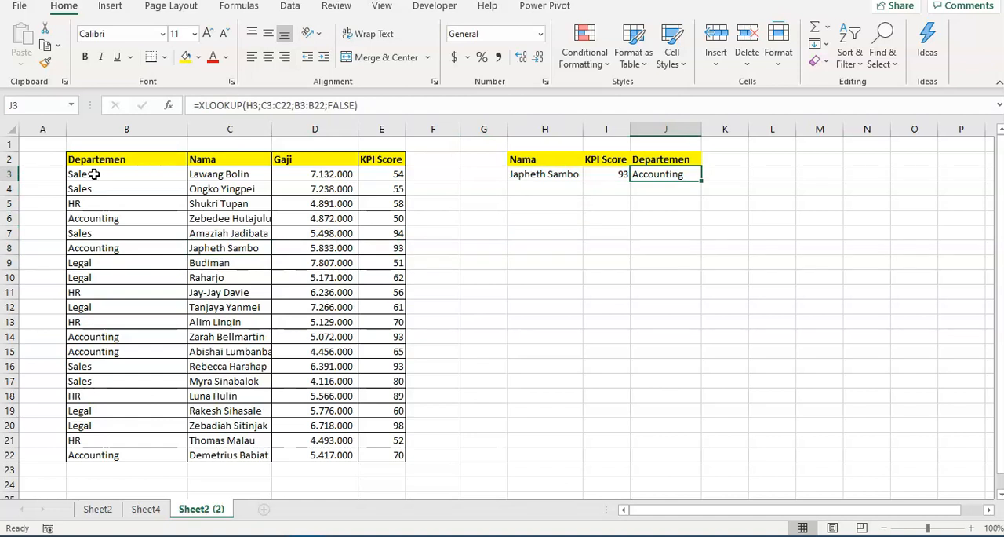
pyautogui.press('Left')
pyautogui.press('Left')
pyautogui.press('Left')
pyautogui.press('Left')
pyautogui.press('Left')
pyautogui.press('Left')
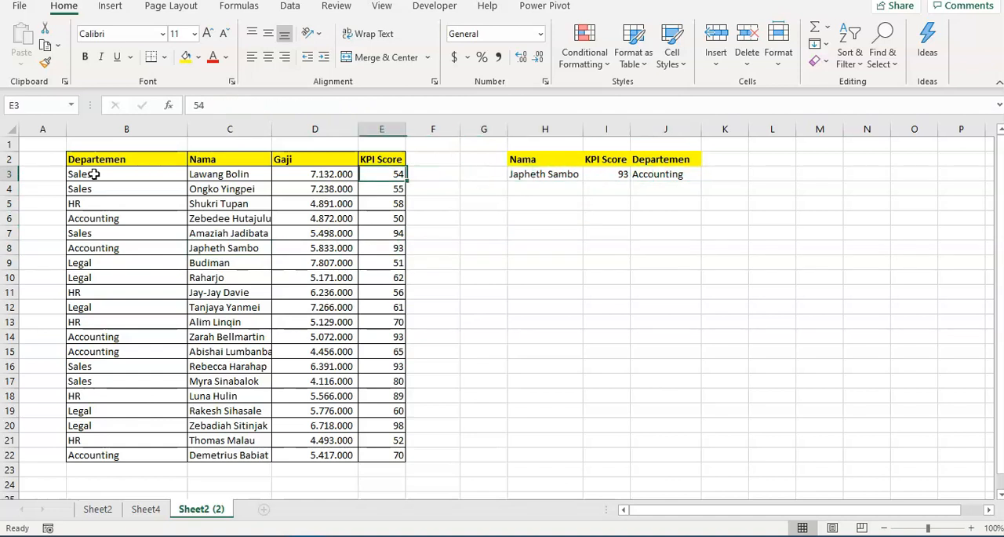
pyautogui.press('Down')
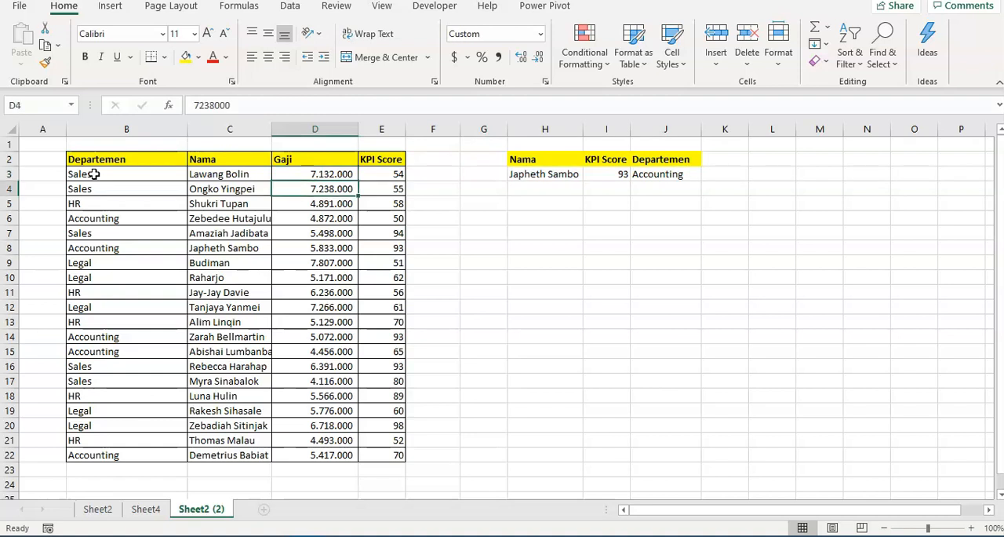
pyautogui.press('Right')
pyautogui.press('Up')
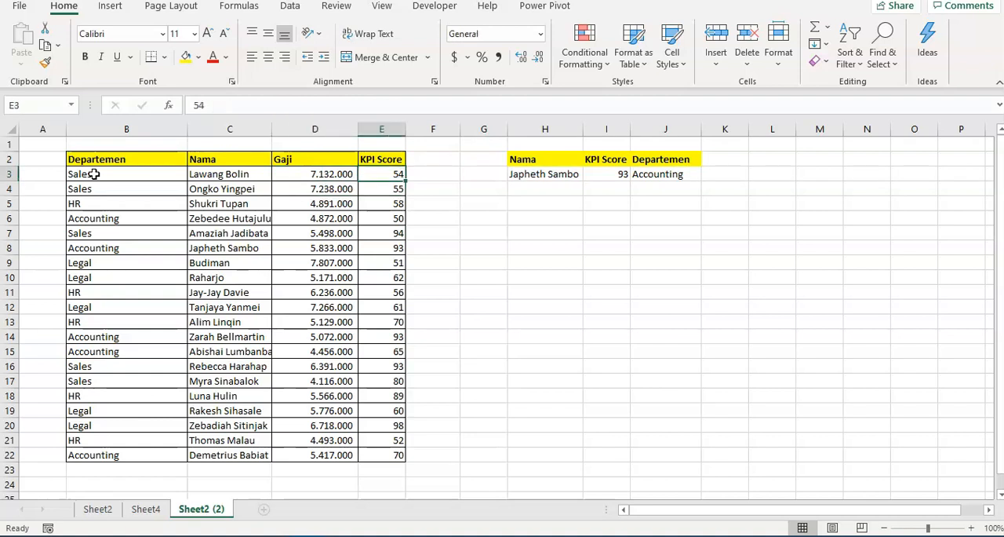
pyautogui.press('Left')
pyautogui.press('Left')
pyautogui.press('Left')
pyautogui.press('Right')
pyautogui.press('Down')
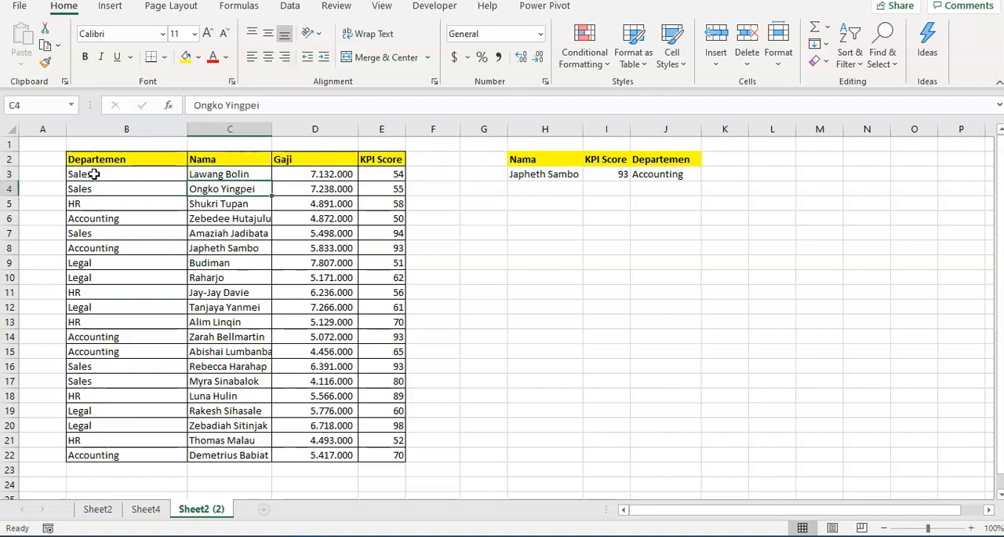
pyautogui.press('Right')
pyautogui.press('Up')
pyautogui.press('Right')
pyautogui.press('Right')
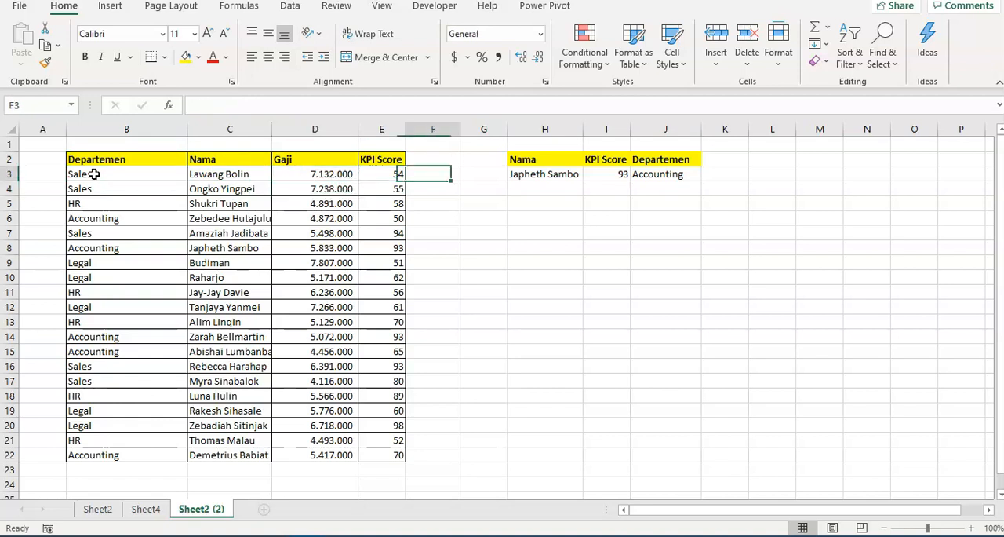
pyautogui.press('Right')
pyautogui.press('Right')
pyautogui.press('Down')
# Copy the Gaji value in D9 into cell H5
pyautogui.press('Left')
pyautogui.press('Left')
pyautogui.press('Left')
pyautogui.press('Left')
pyautogui.press('Down')
pyautogui.press('Down')
pyautogui.press('Down')
pyautogui.press('Down')
pyautogui.press('Down')
pyautogui.hotkey('ctrl', 'c')
pyautogui.press('Right')
pyautogui.press('Right')
pyautogui.press('Right')
pyautogui.press('Right')
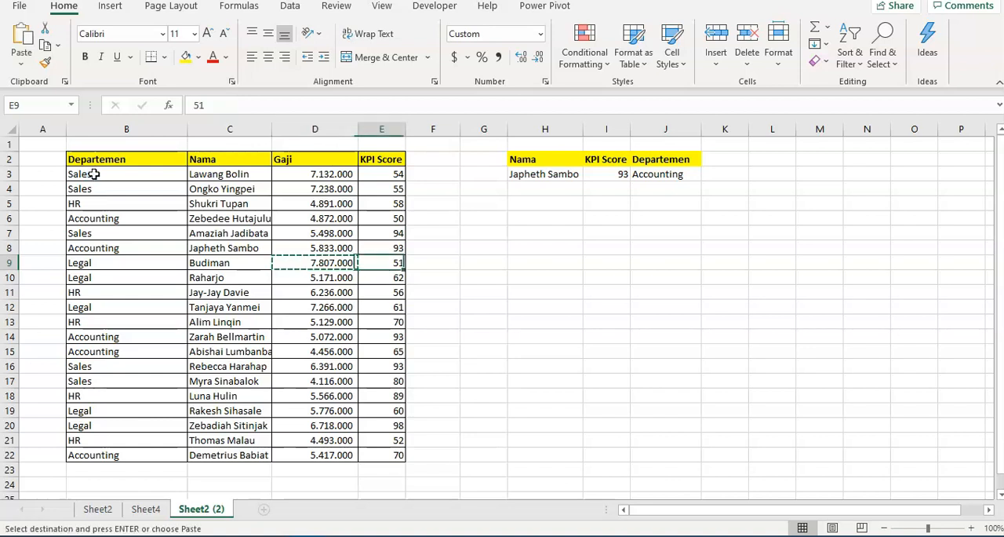
pyautogui.press('Up')
pyautogui.press('Up')
pyautogui.press('Up')
pyautogui.press('Up')
pyautogui.press('Return')
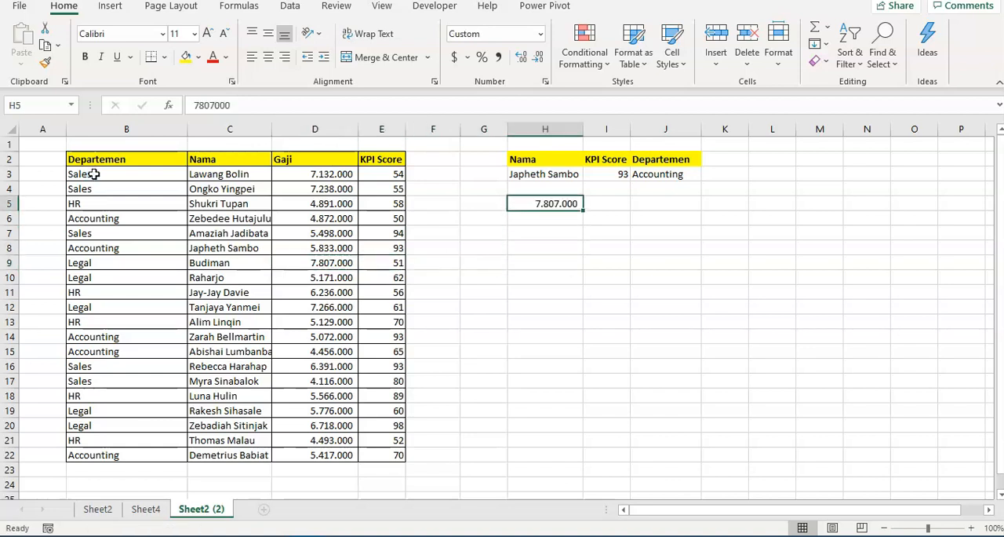
# Start an XLOOKUP formula in I5 with H5 as its lookup value
pyautogui.press('Right')
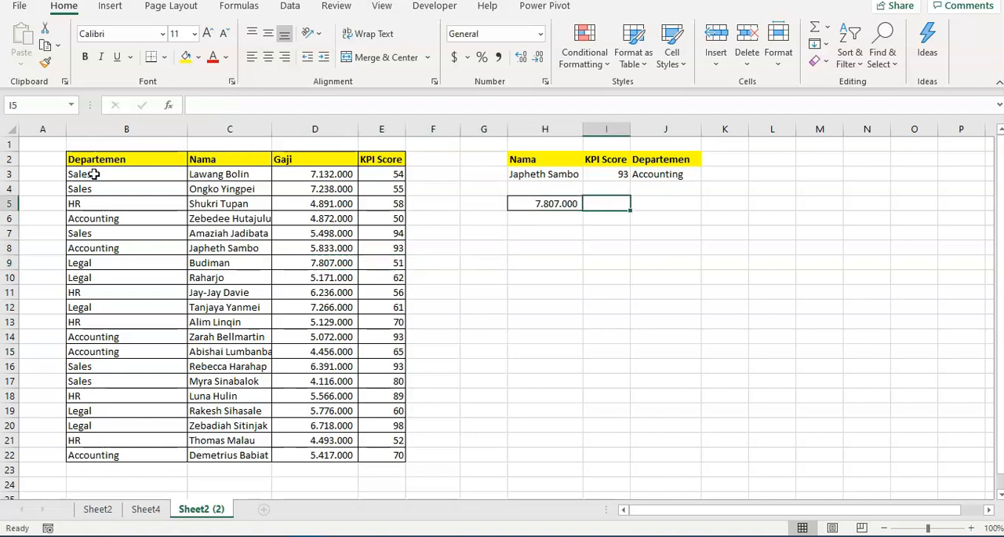
pyautogui.write('=')
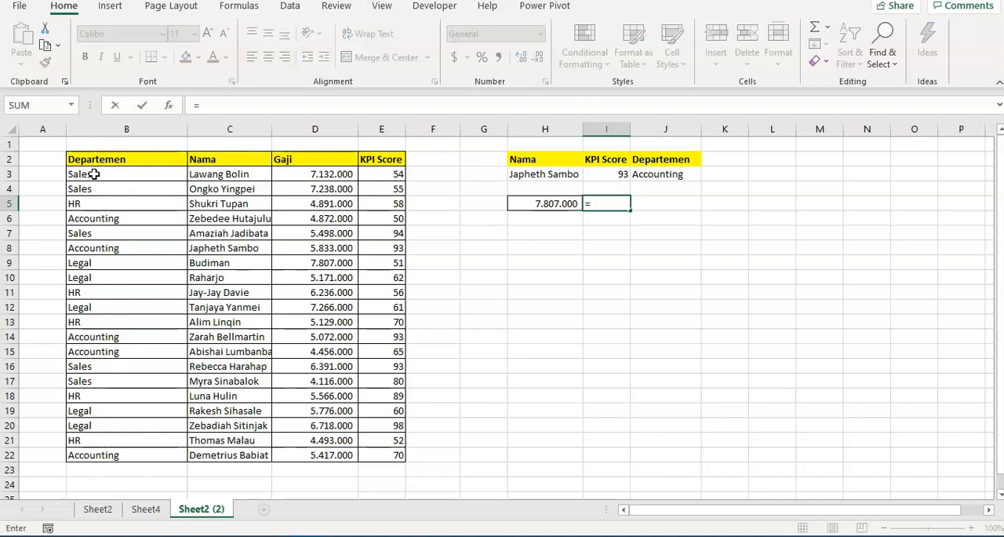
pyautogui.write('xlookup(')
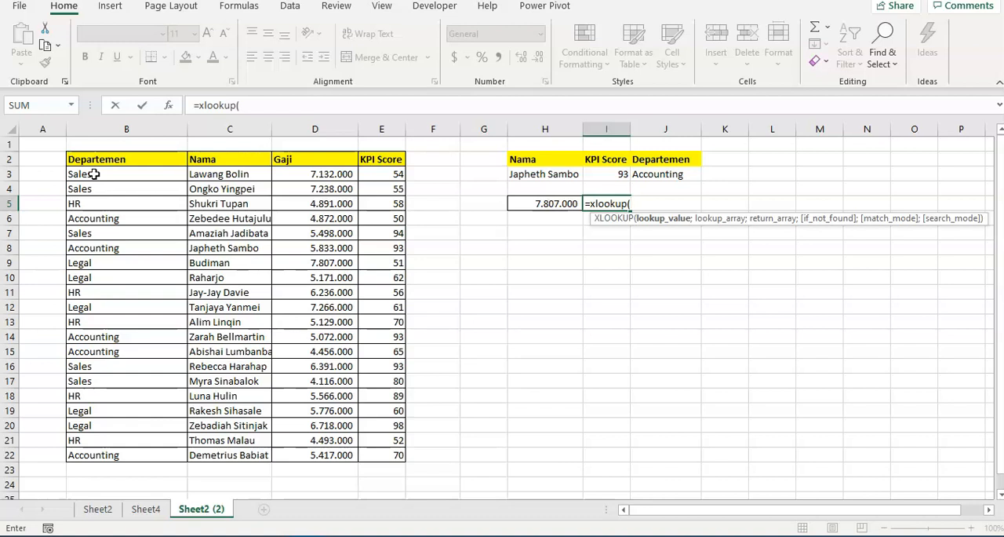
pyautogui.press('Left')
pyautogui.write(';')
# Set the lookup array of the XLOOKUP in I5 to the Gaji values in D3:D22
pyautogui.press('Left')
pyautogui.press('Left')
pyautogui.press('Left')
pyautogui.press('Left')
pyautogui.press('Left')
pyautogui.press('Up')
pyautogui.press('Up')
pyautogui.hotkey('ctrl', 'shift', 'Down')
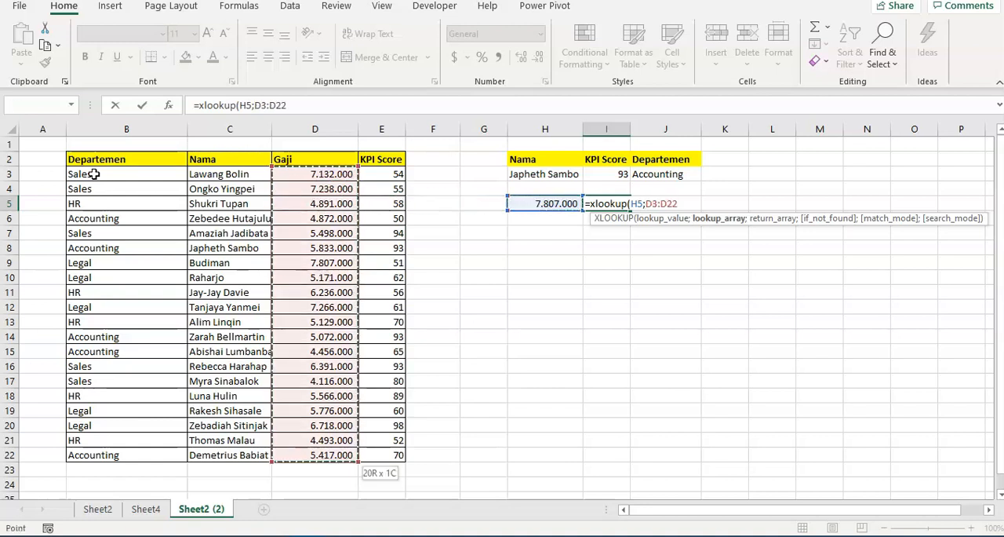
# Set the return array of the XLOOKUP in I5 to the names in C3:C22
pyautogui.write(';')
pyautogui.press('Left')
pyautogui.press('Left')
pyautogui.press('Left')
pyautogui.press('Left')
pyautogui.press('Left')
pyautogui.press('Left')
pyautogui.press('Up')
pyautogui.press('Up')
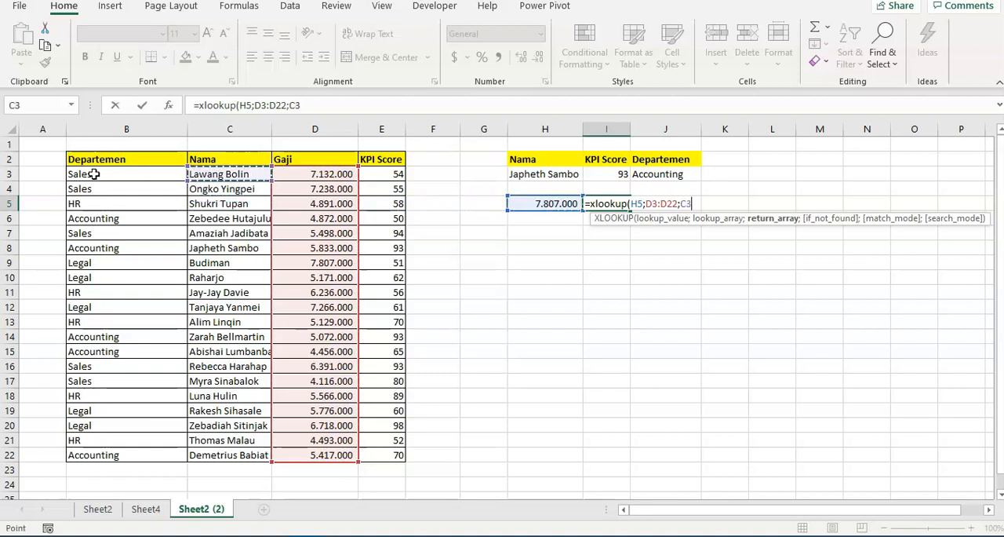
pyautogui.hotkey('ctrl', 'shift', 'Down')
# Finish the XLOOKUP in I5 with FALSE as its if_not_found argument
pyautogui.write(';')
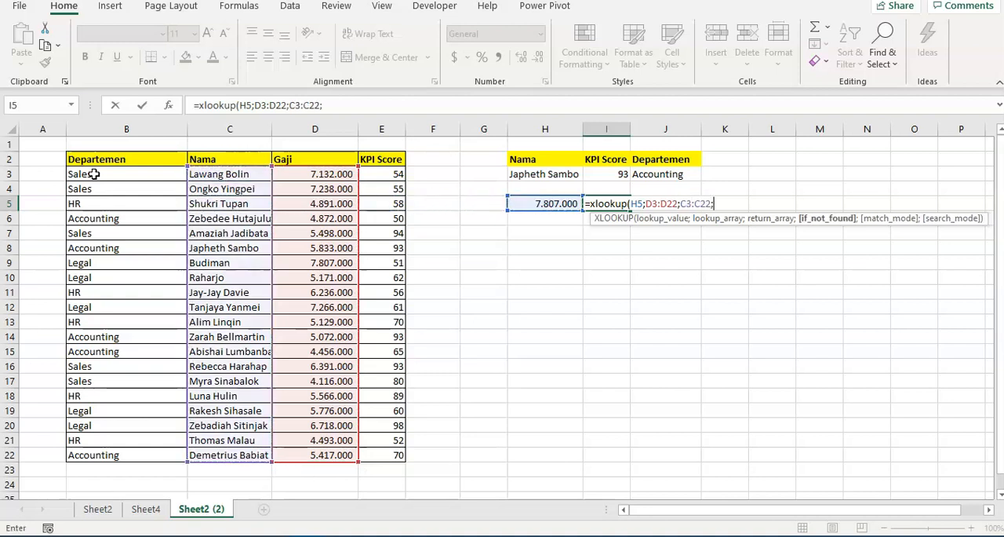
pyautogui.write('false')
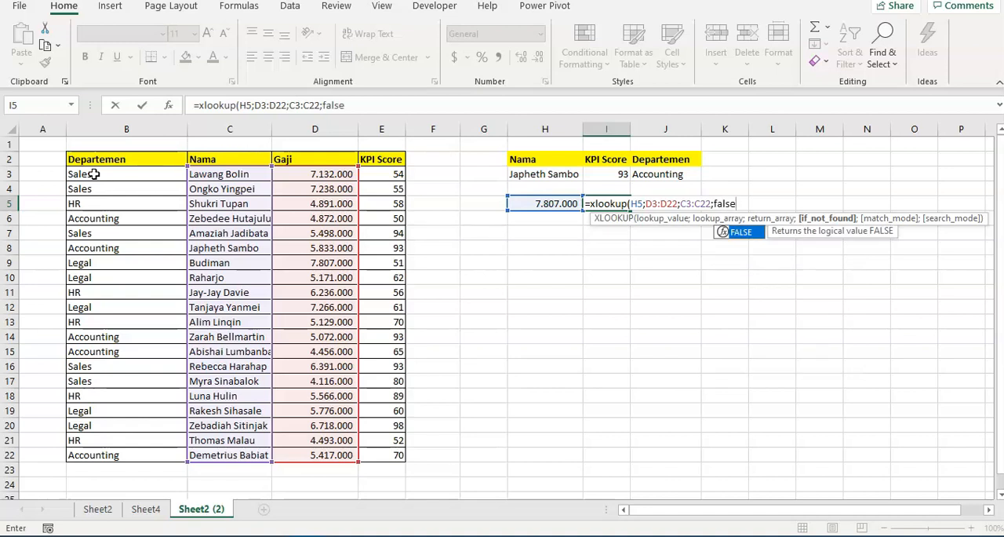
pyautogui.write(')')
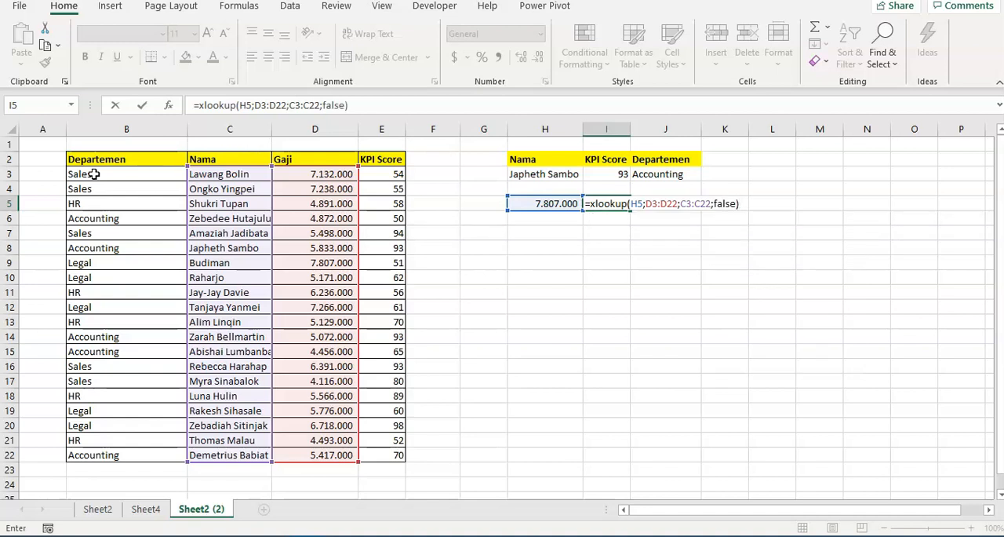
pyautogui.press('Return')
pyautogui.press('Up')
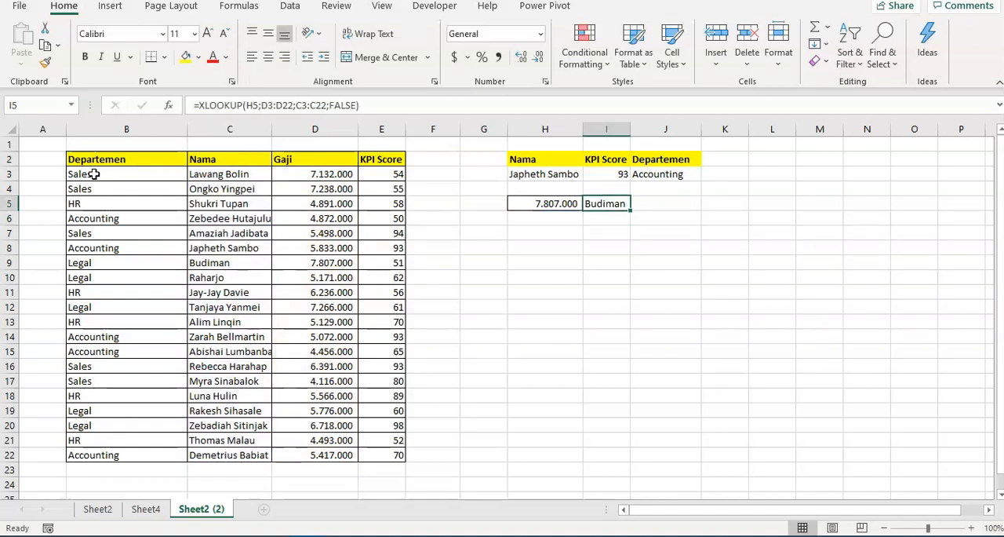
pyautogui.press('Left')
pyautogui.press('Down')
pyautogui.press('Down')
pyautogui.press('Down')
pyautogui.press('Down')
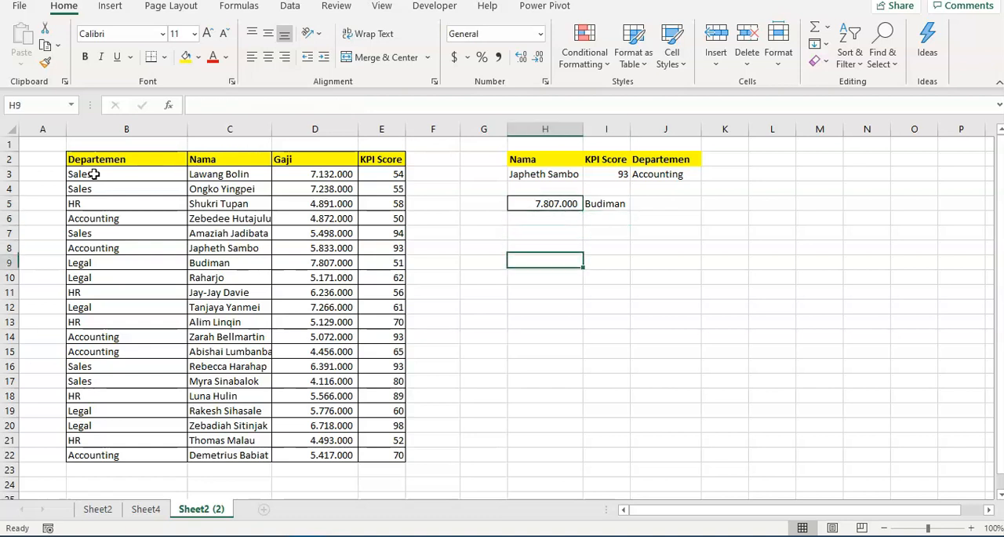
pyautogui.press('Left')
pyautogui.press('Left')
pyautogui.press('Left')
pyautogui.press('Left')
pyautogui.press('Right')
pyautogui.press('Right')
pyautogui.press('Right')
pyautogui.press('Right')
pyautogui.press('Right')
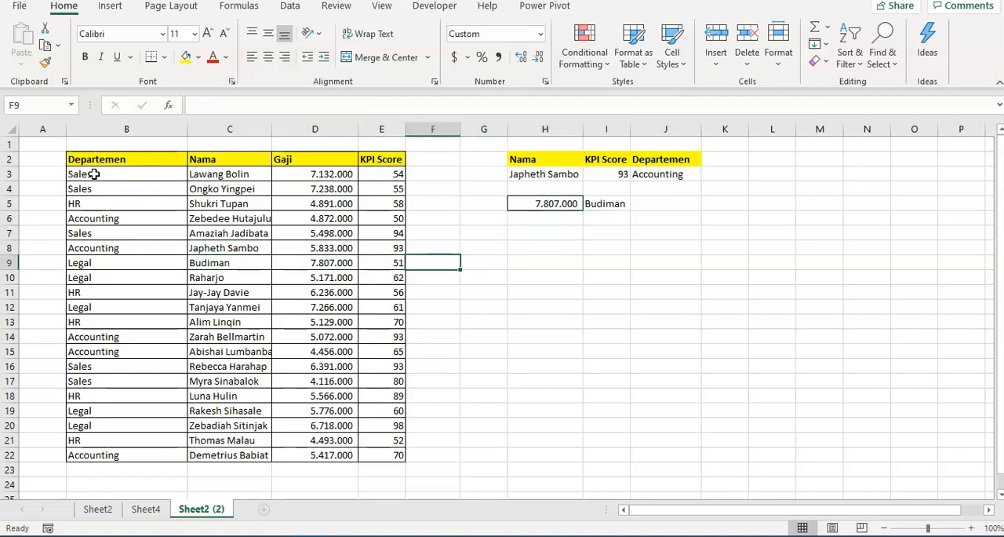
pyautogui.press('Up')
pyautogui.press('Up')
pyautogui.press('Up')
pyautogui.press('Up')
pyautogui.press('Left')
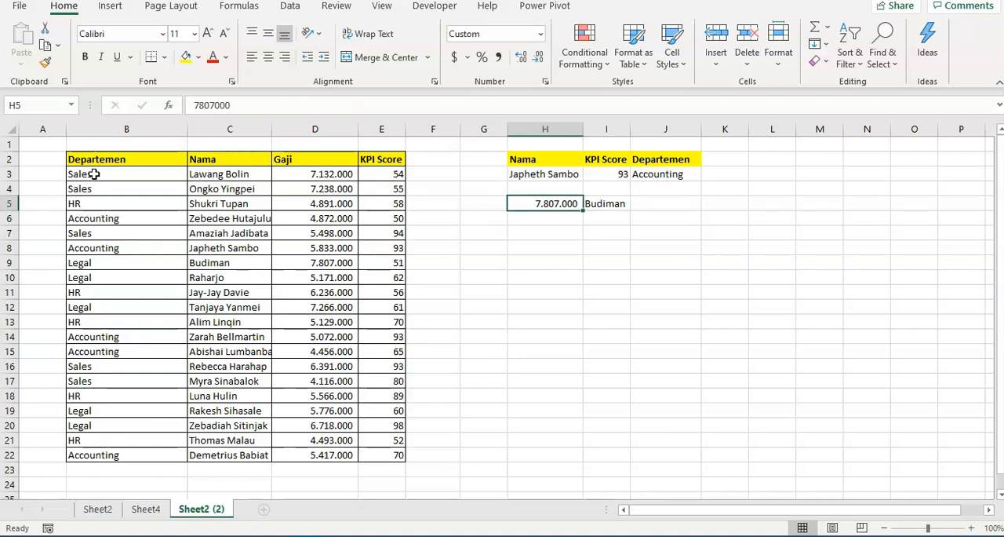
pyautogui.hotkey('shift', 'Right')
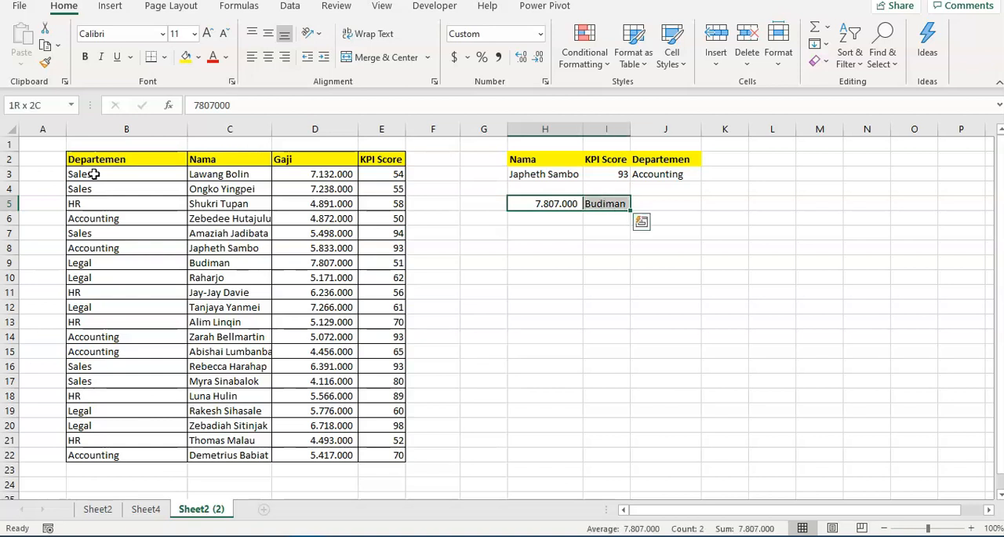
pyautogui.press('Right')
pyautogui.press('Left')
pyautogui.press('Down')
pyautogui.press('Down')
pyautogui.press('Down')
pyautogui.press('Up')
pyautogui.press('Up')
pyautogui.press('Up')
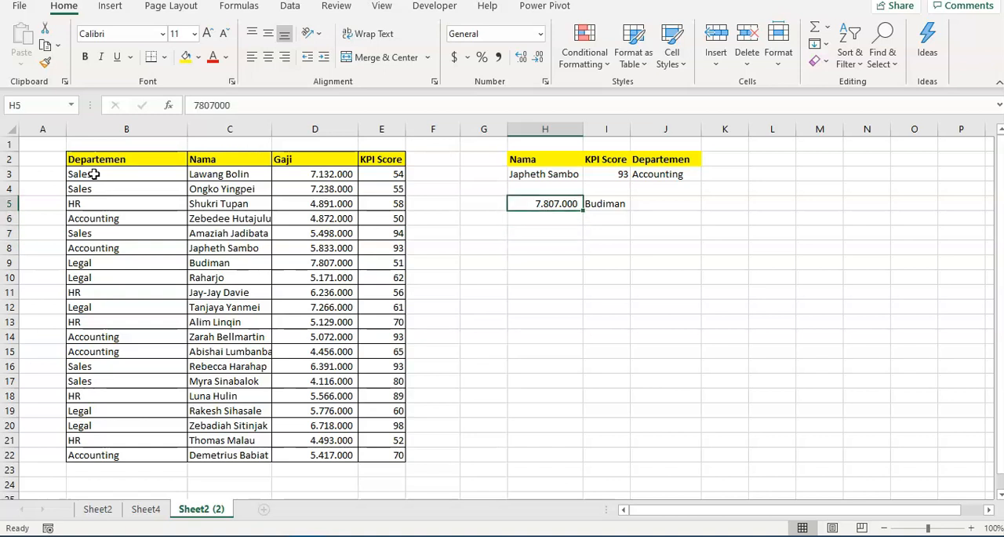
# Copy the whole employee table B2:E22, including its header row
pyautogui.press('Left')
pyautogui.press('Left')
pyautogui.press('Left')
pyautogui.press('Left')
pyautogui.press('Left')
pyautogui.press('Left')
pyautogui.press('Up')
pyautogui.press('Up')
pyautogui.press('Up')
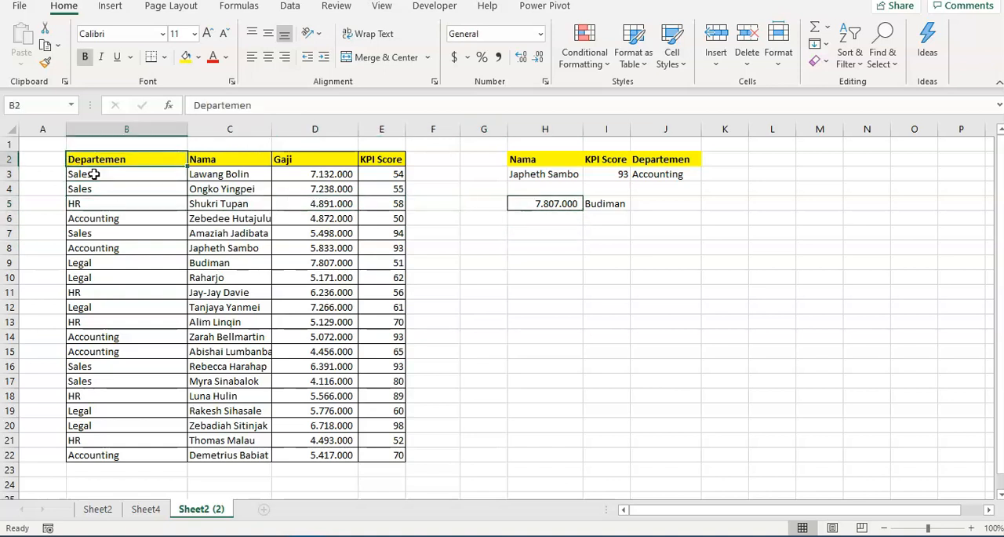
pyautogui.hotkey('ctrl', 'shift', 'Down')
pyautogui.hotkey('shift', 'Right')
pyautogui.hotkey('shift', 'Right')
pyautogui.hotkey('shift', 'Right')
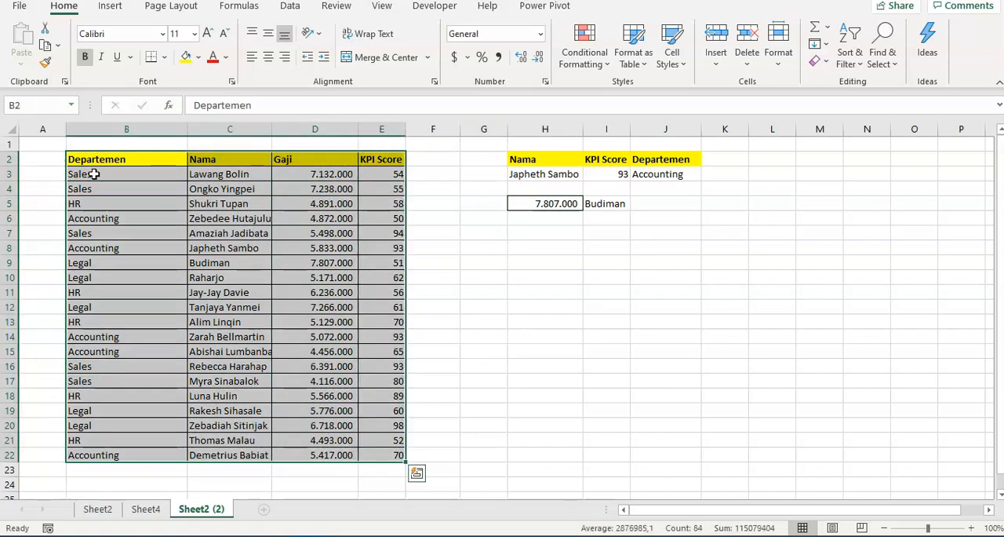
pyautogui.hotkey('ctrl', 'c')
pyautogui.press('Down')
pyautogui.press('Down')
pyautogui.press('Down')
pyautogui.press('Down')
pyautogui.press('Down')
pyautogui.press('Down')
pyautogui.press('Down')
pyautogui.press('Down')
pyautogui.press('Down')
pyautogui.press('Down')
pyautogui.press('Down')
pyautogui.press('Down')
pyautogui.press('Down')
pyautogui.press('Down')
pyautogui.press('Down')
pyautogui.press('Down')
pyautogui.press('Down')
pyautogui.press('Down')
pyautogui.press('Down')
pyautogui.press('Down')
pyautogui.press('Down')
pyautogui.press('Down')
pyautogui.press('Down')
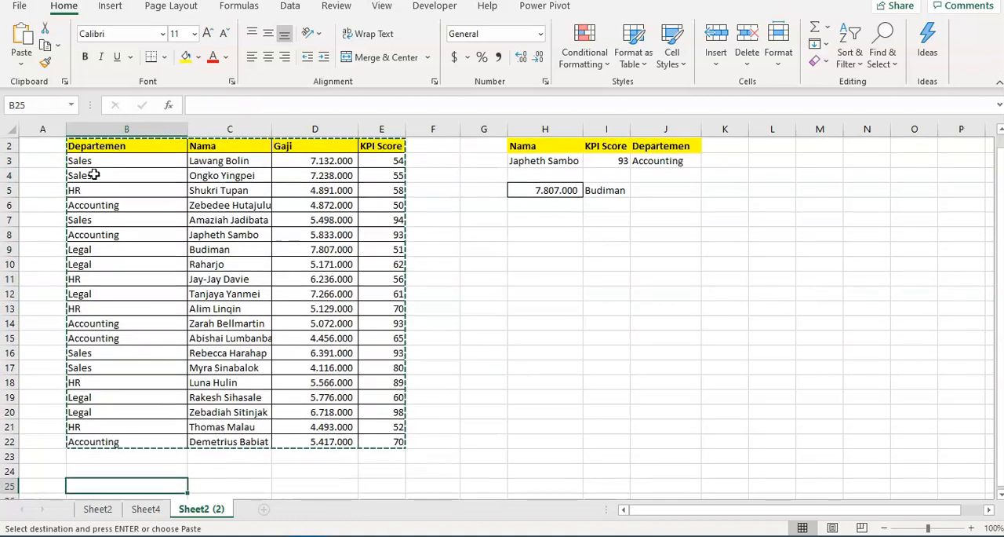
pyautogui.press('Right')
pyautogui.press('Right')
pyautogui.press('Right')
pyautogui.press('Right')
pyautogui.press('Right')
pyautogui.press('Right')
pyautogui.press('Right')
pyautogui.press('Right')
pyautogui.press('Right')
pyautogui.press('Right')
pyautogui.press('Right')
pyautogui.press('Right')
pyautogui.press('Right')
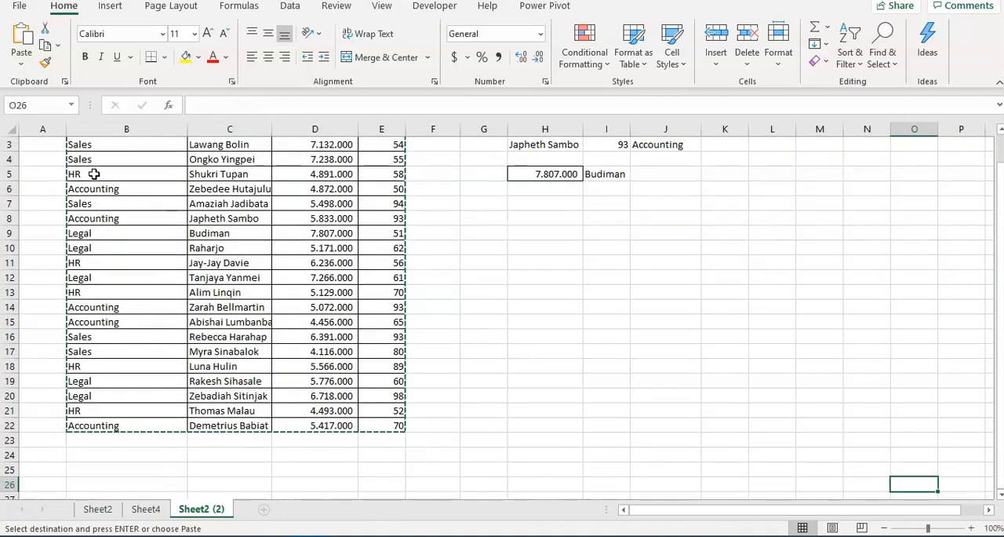
# Add a new worksheet and paste the copied table transposed, starting at B3
pyautogui.click(263, 509)
pyautogui.click(103, 168)
pyautogui.hotkey('alt', 'e')
pyautogui.press('s')
pyautogui.click(593, 348)
pyautogui.click(601, 377)
pyautogui.click(287, 306)
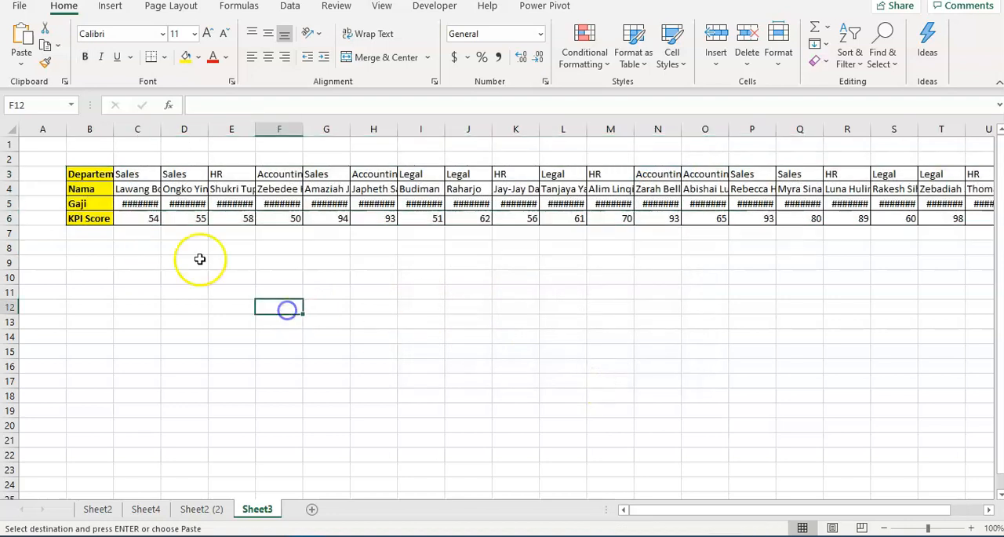
pyautogui.click(89, 278)
pyautogui.press('Escape')
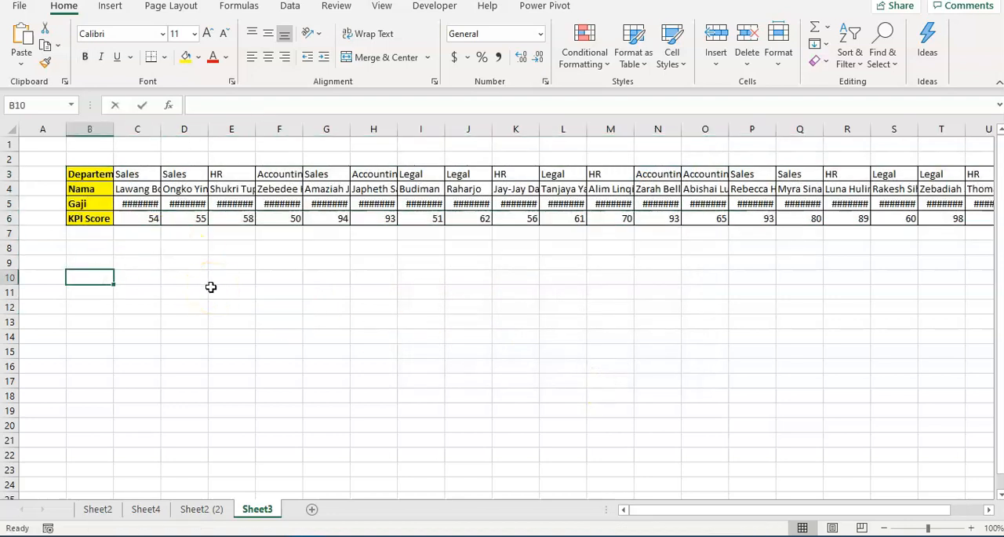
pyautogui.write('=')
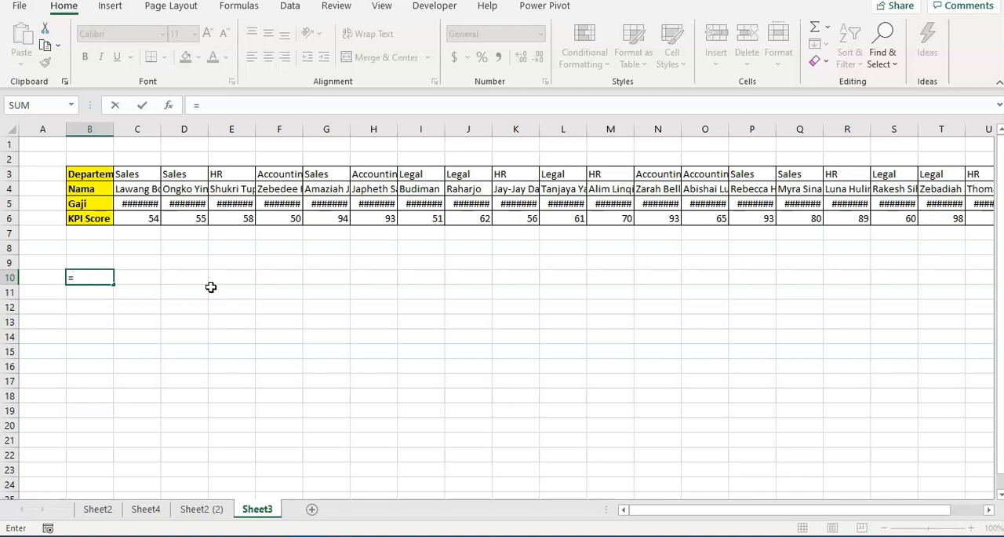
pyautogui.write('xl')
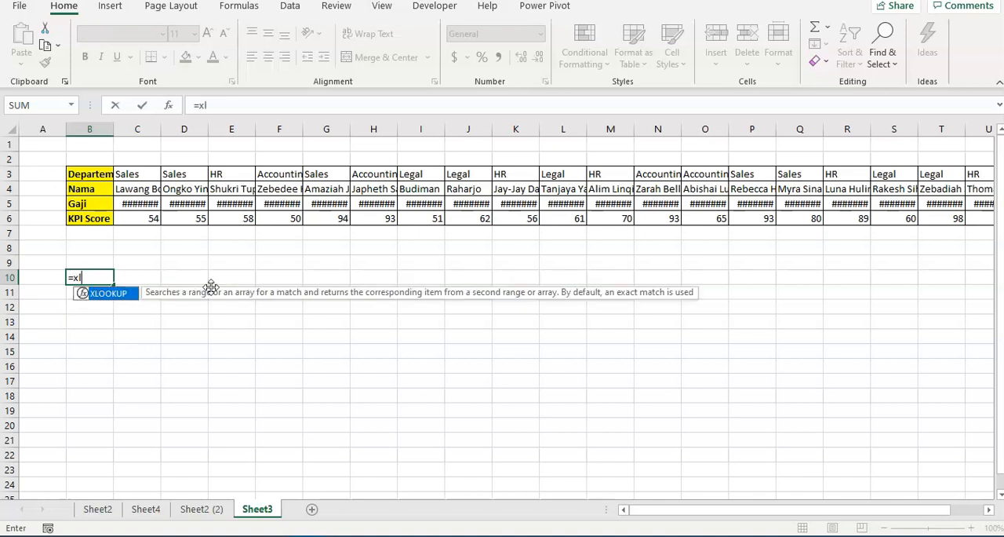
pyautogui.write('ookup(')
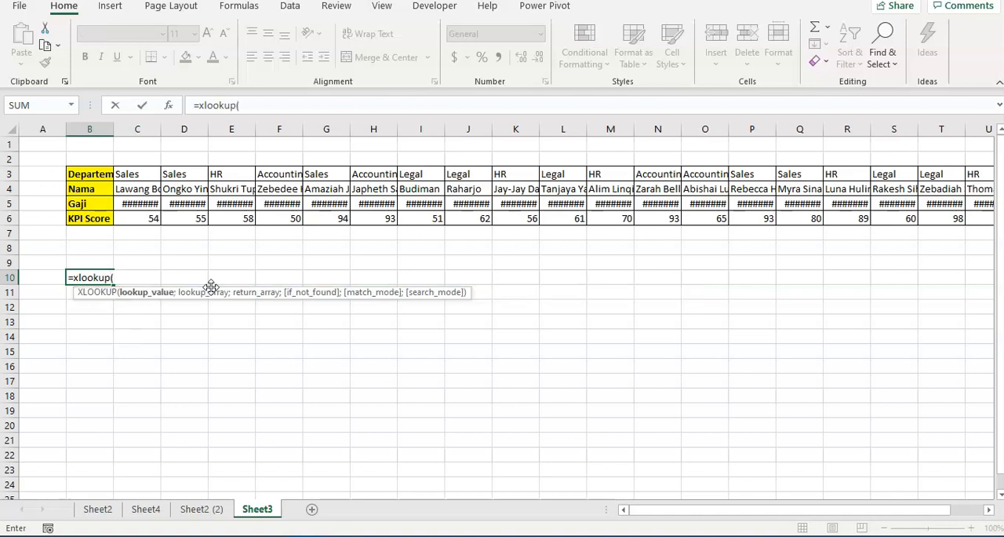
pyautogui.press('Escape')
# Copy the employee name in D4 and paste it as a value into B9
pyautogui.press('Right')
pyautogui.press('Right')
pyautogui.press('Up')
pyautogui.press('Up')
pyautogui.press('Up')
pyautogui.press('Up')
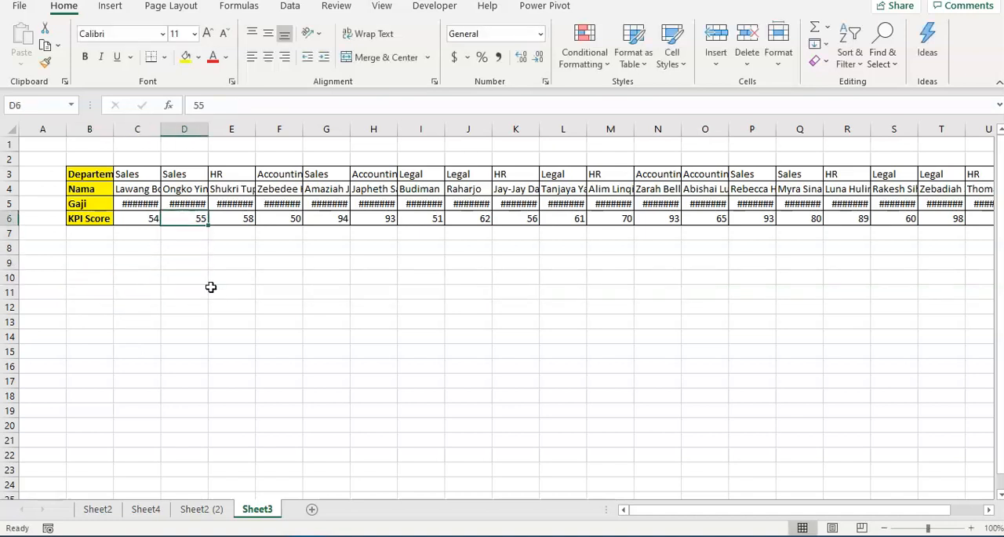
pyautogui.press('Up')
pyautogui.press('Up')
pyautogui.hotkey('ctrl', 'c')
pyautogui.press('Down')
pyautogui.press('Down')
pyautogui.press('Down')
pyautogui.press('Down')
pyautogui.press('Down')
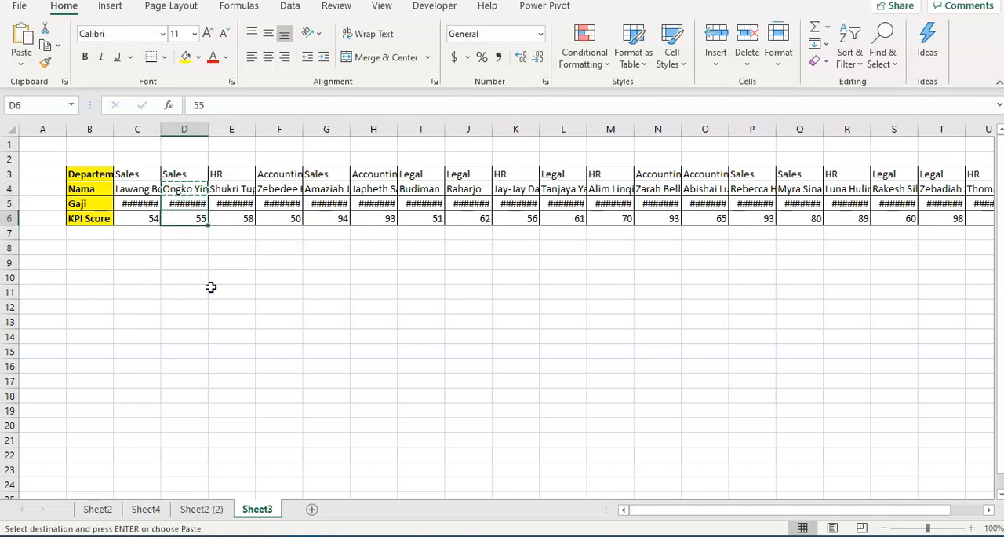
pyautogui.press('Left')
pyautogui.press('Left')
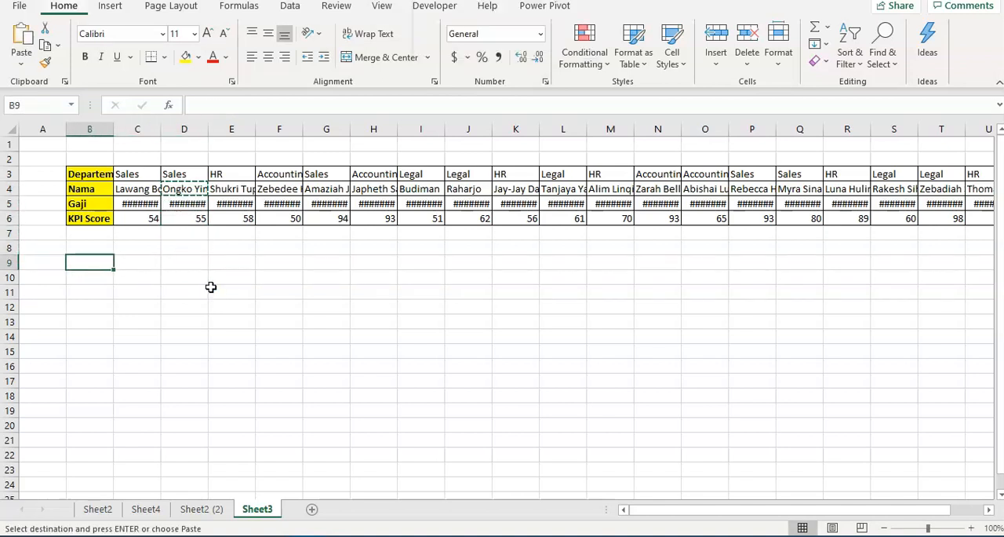
pyautogui.hotkey('ctrl', 'alt', 'v')
pyautogui.press('v')
pyautogui.press('Return')
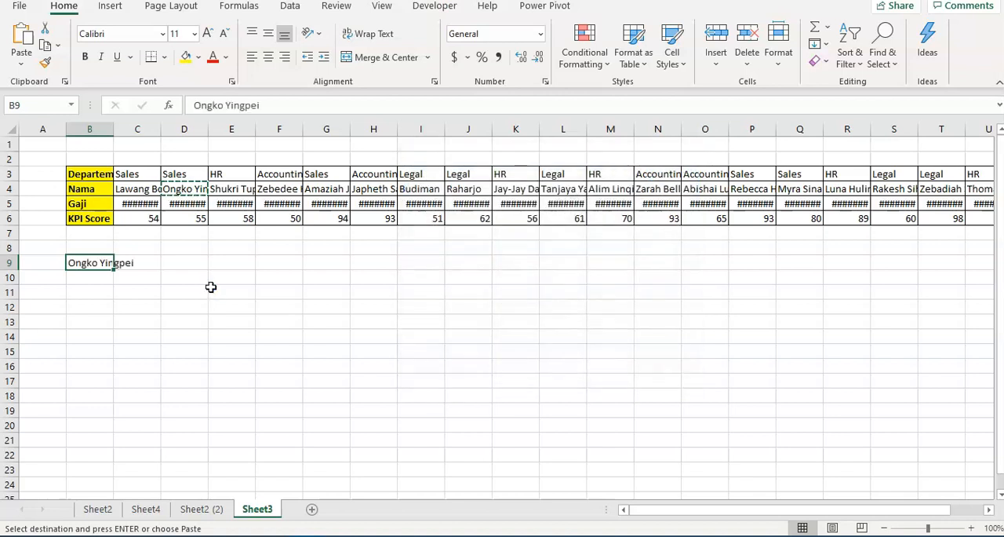
# Start an XLOOKUP formula in C9 with B9 as the lookup value
pyautogui.press('Right')
pyautogui.press('Right')
pyautogui.press('Right')
pyautogui.press('Left')
pyautogui.press('Left')
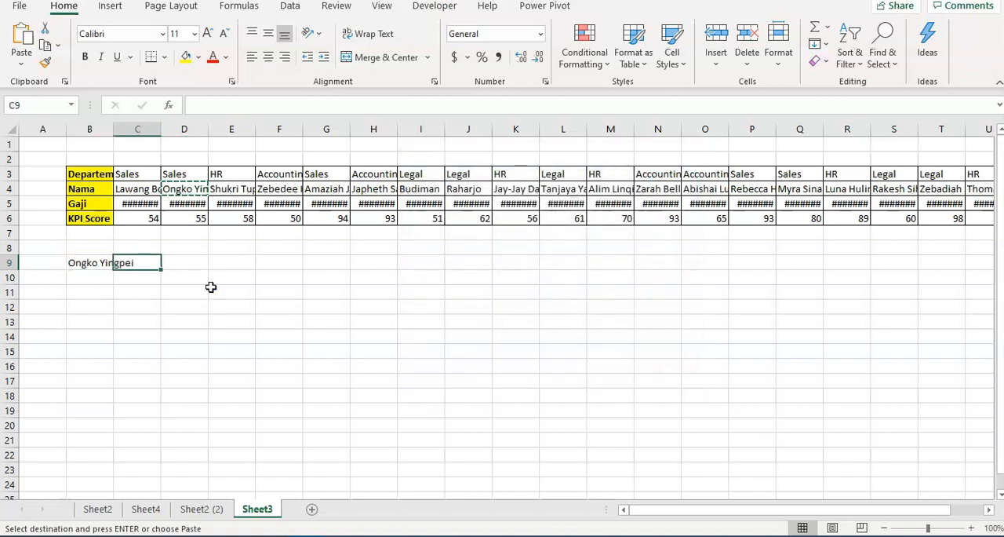
pyautogui.write('=x')
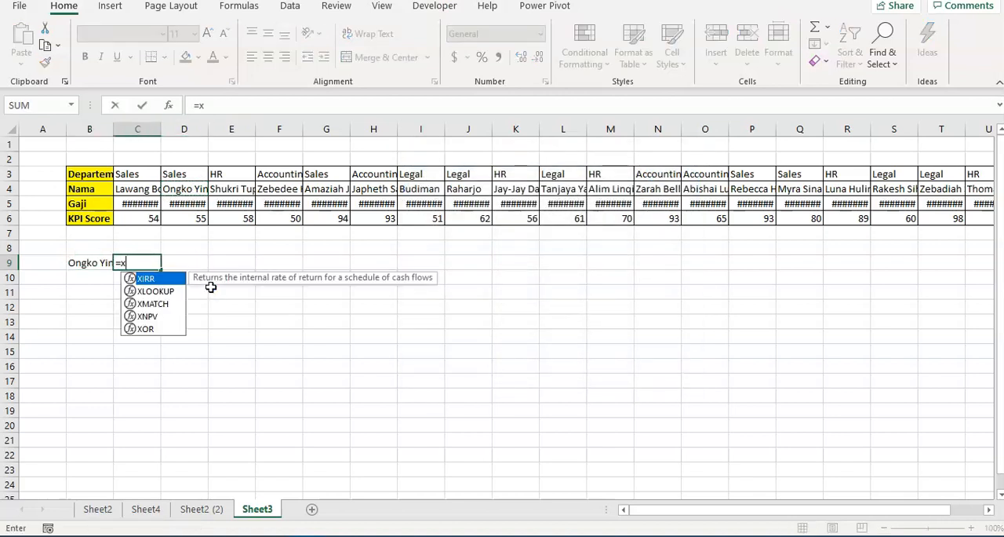
pyautogui.write('lookup')
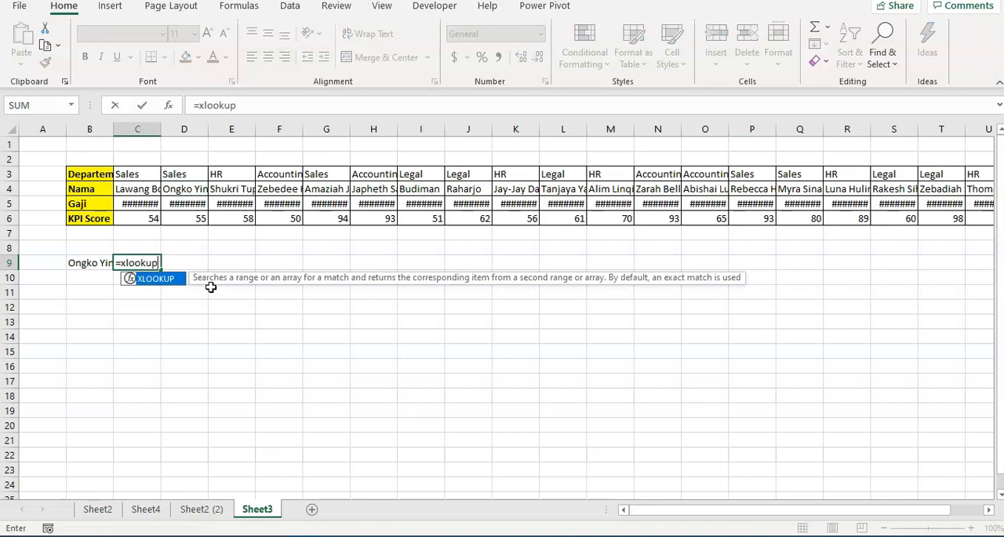
pyautogui.write('(')
pyautogui.press('Left')
pyautogui.write(';')
# Set the lookup array of the XLOOKUP in C9 to the names in C4:V4
pyautogui.press('Up')
pyautogui.press('Up')
pyautogui.press('Up')
pyautogui.press('Up')
pyautogui.press('Up')
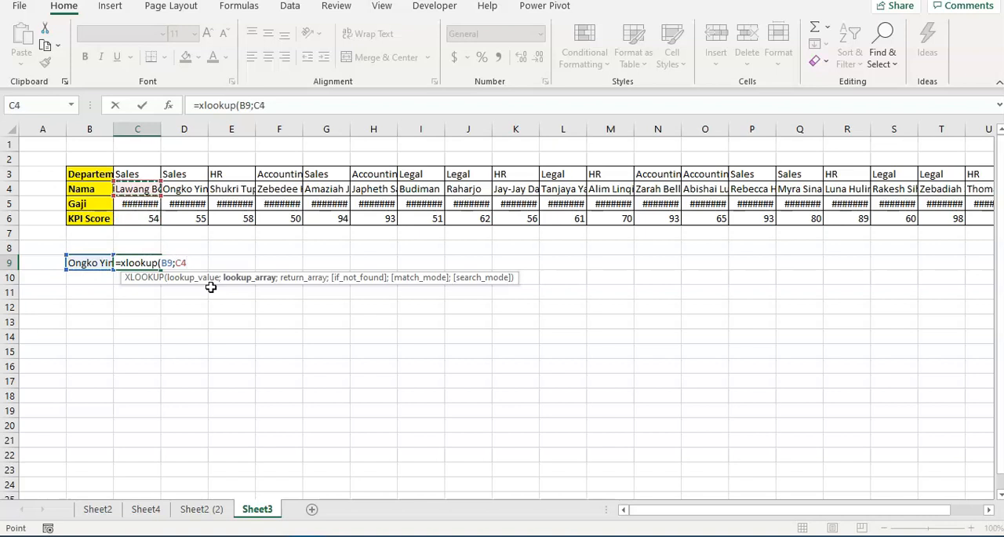
pyautogui.hotkey('ctrl', 'shift', 'Right')
pyautogui.write(';')
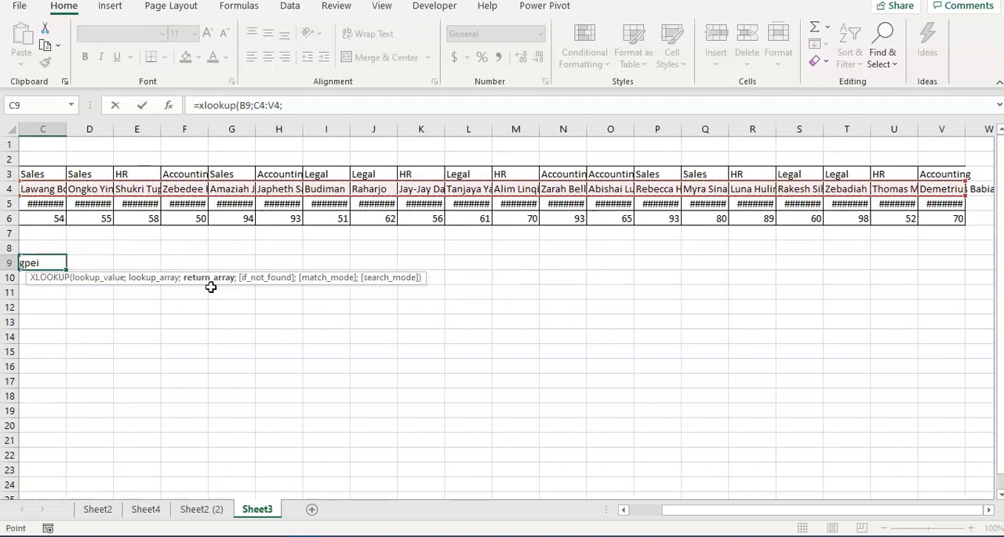
# Set the return array of the XLOOKUP in C9 to the Gaji values in C5:V5
pyautogui.press('Left')
pyautogui.press('Right')
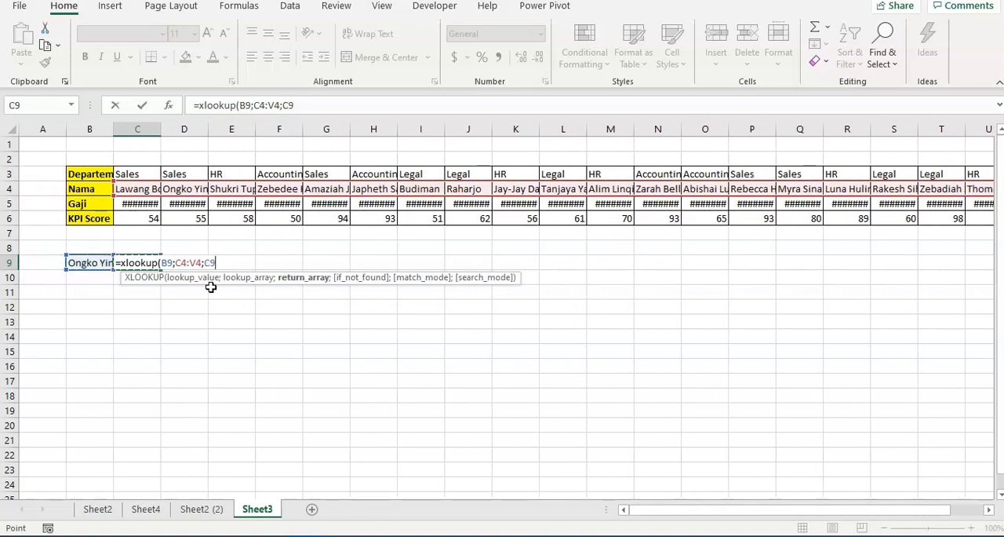
pyautogui.press('Up')
pyautogui.press('Up')
pyautogui.press('Up')
pyautogui.press('Up')
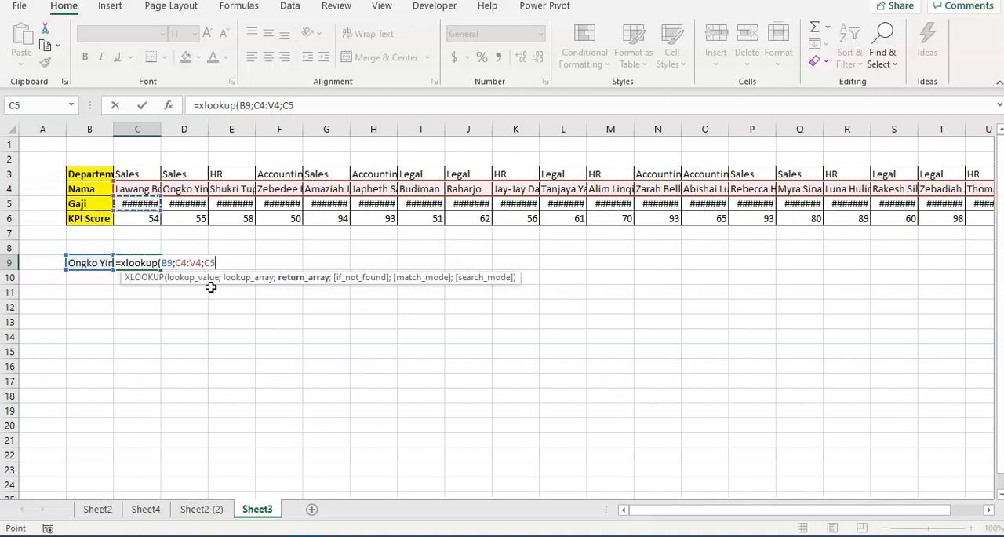
pyautogui.hotkey('ctrl', 'shift', 'Right')
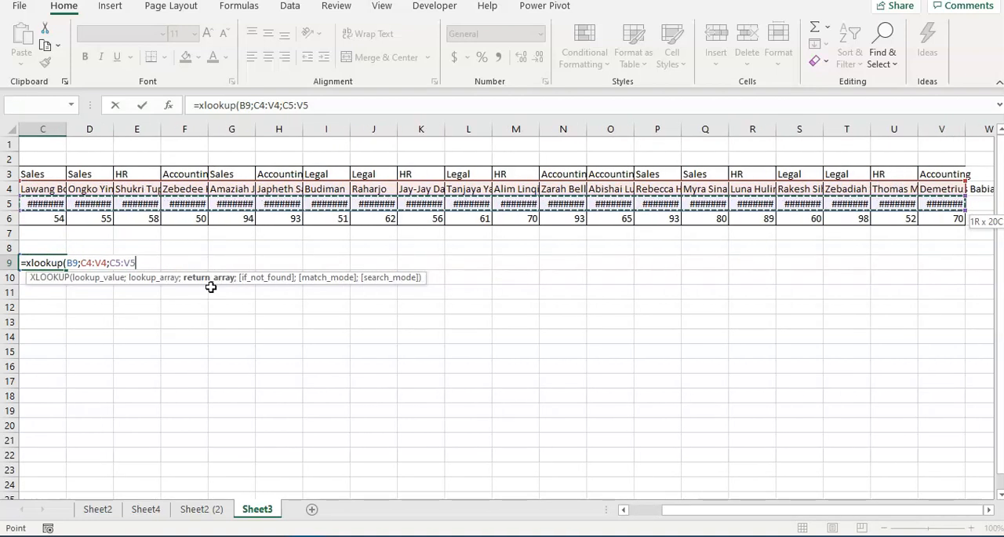
pyautogui.write(';false')
pyautogui.press('BackSpace')
pyautogui.press('BackSpace')
pyautogui.press('BackSpace')
pyautogui.press('BackSpace')
pyautogui.press('BackSpace')
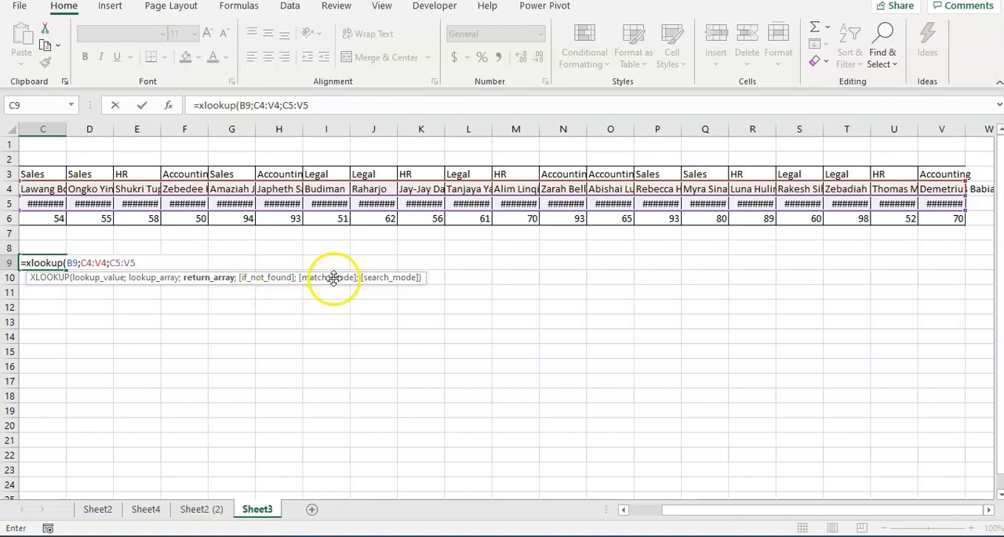
pyautogui.write(';')
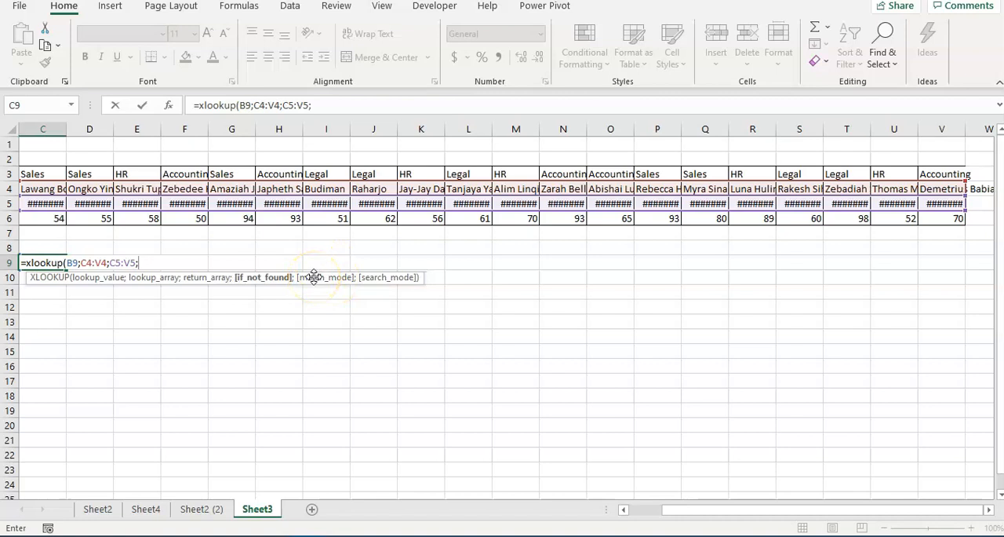
pyautogui.press('BackSpace')
# Finish the XLOOKUP in C9 without optional arguments and reselect the cell to review its formula
pyautogui.write(')')
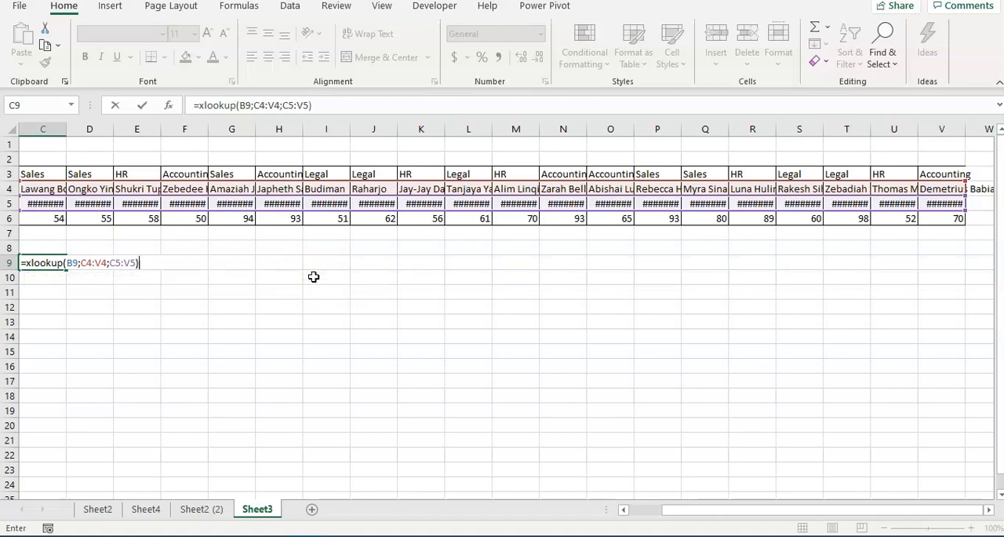
pyautogui.press('Return')
pyautogui.press('Up')
pyautogui.press('Left')
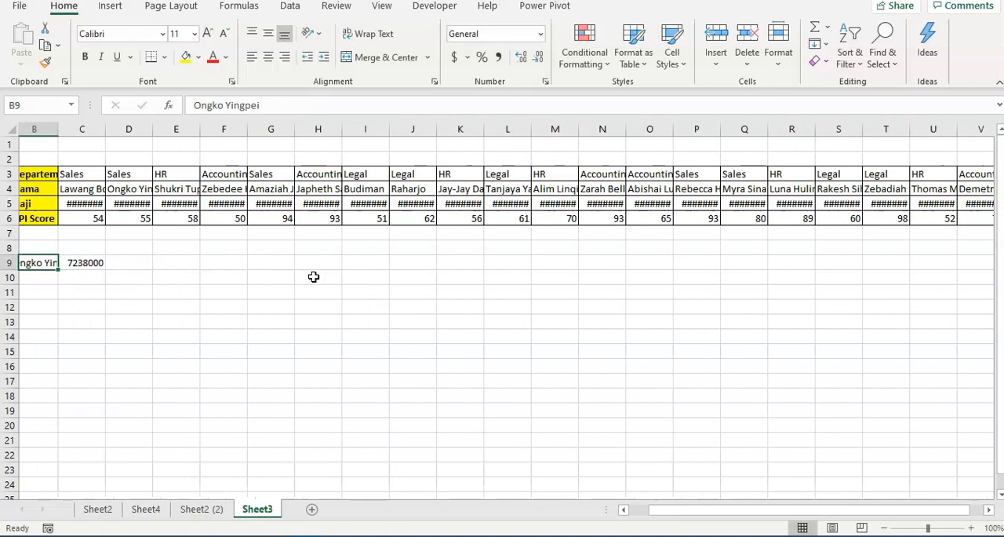
pyautogui.press('Right')
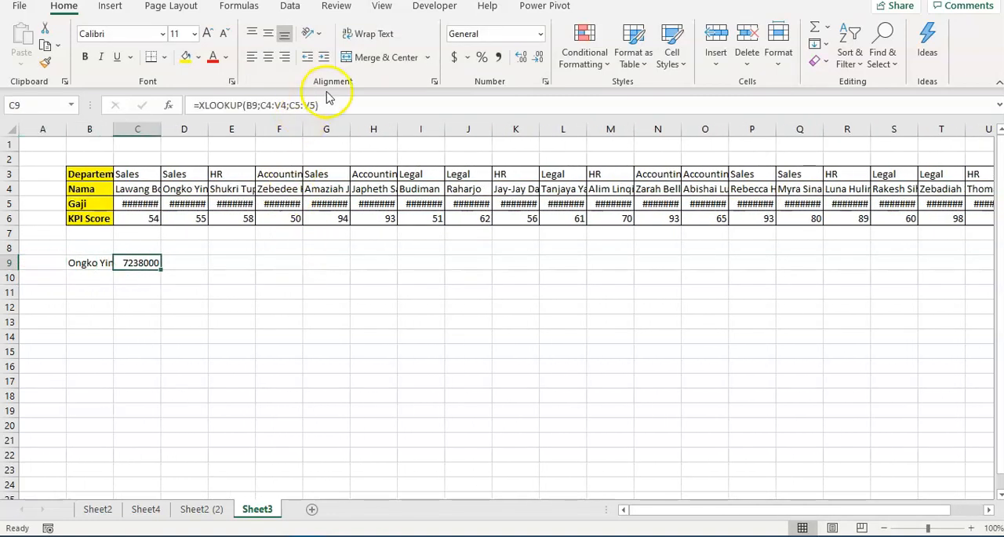
pyautogui.click(317, 105)
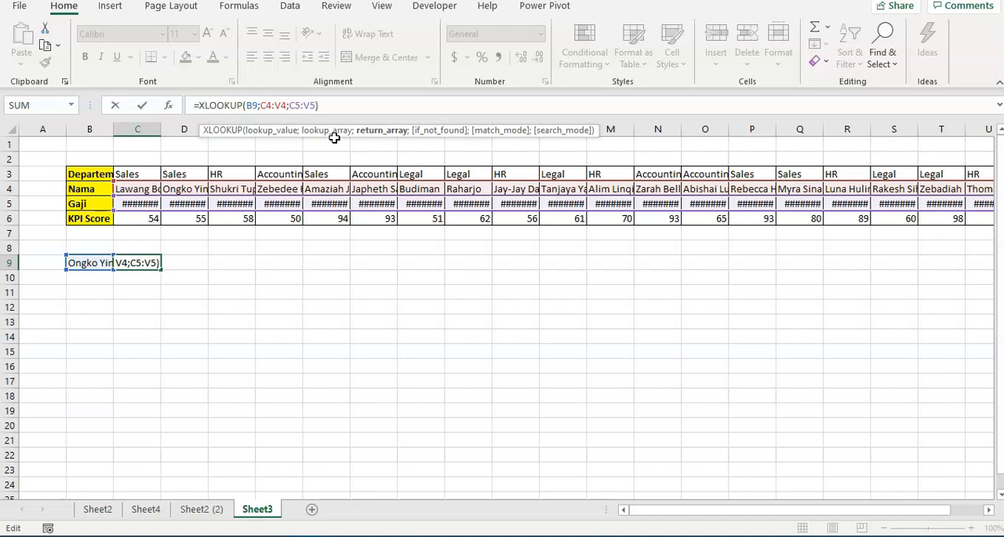
pyautogui.write(';false')
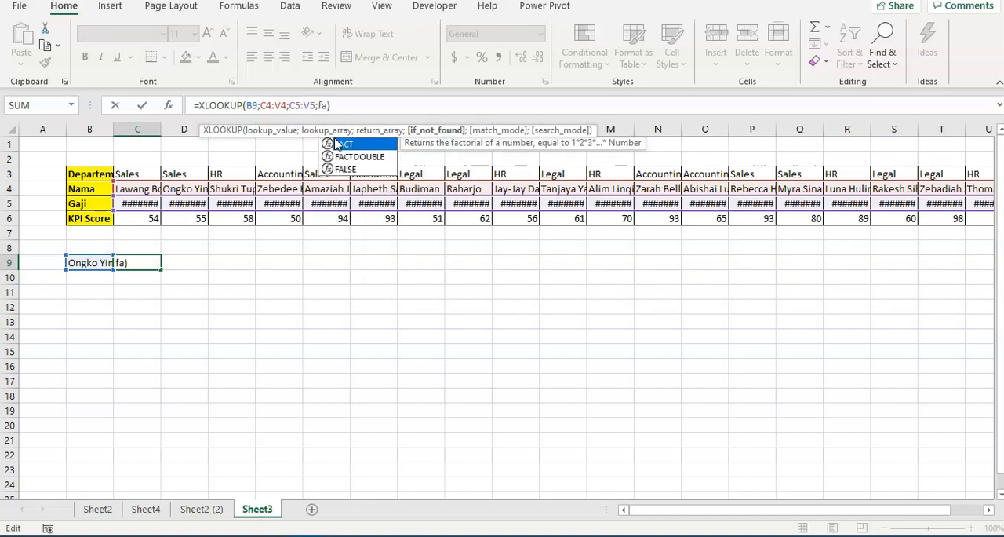
pyautogui.press('BackSpace')
pyautogui.press('BackSpace')
pyautogui.press('BackSpace')
pyautogui.press('BackSpace')
pyautogui.press('BackSpace')
pyautogui.press('BackSpace')
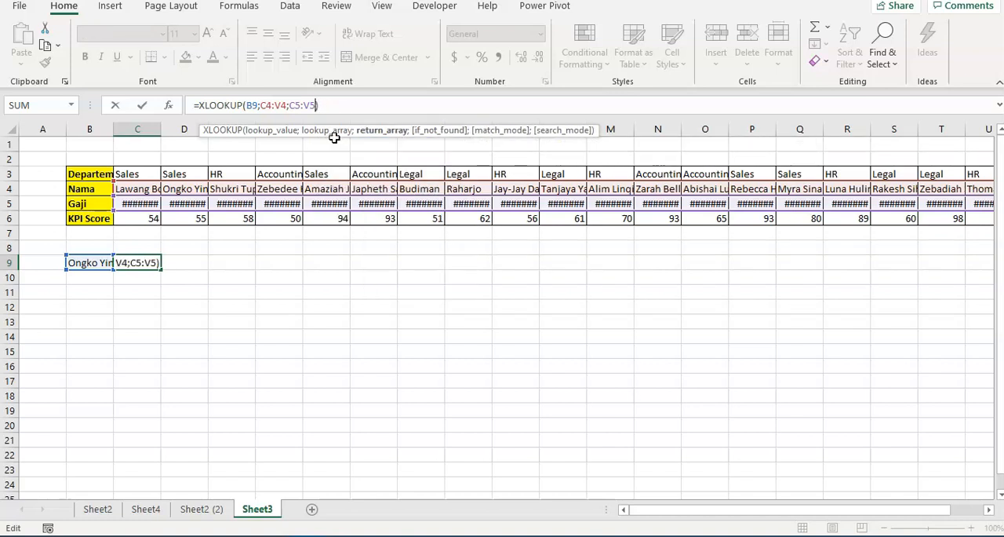
pyautogui.press('Return')
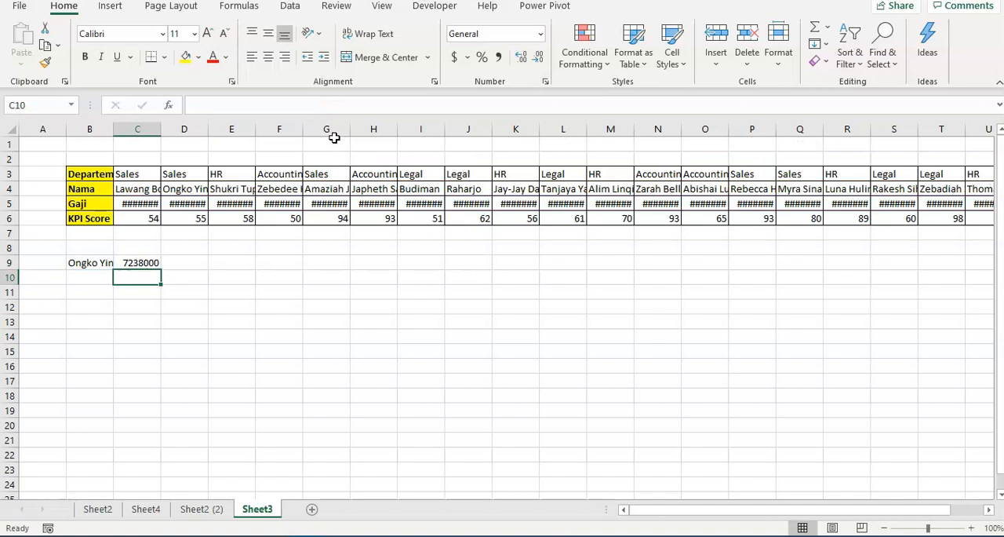
# Format the XLOOKUP result in C9 with thousands separators and no decimal places
pyautogui.click(143, 262)
pyautogui.click(498, 58)
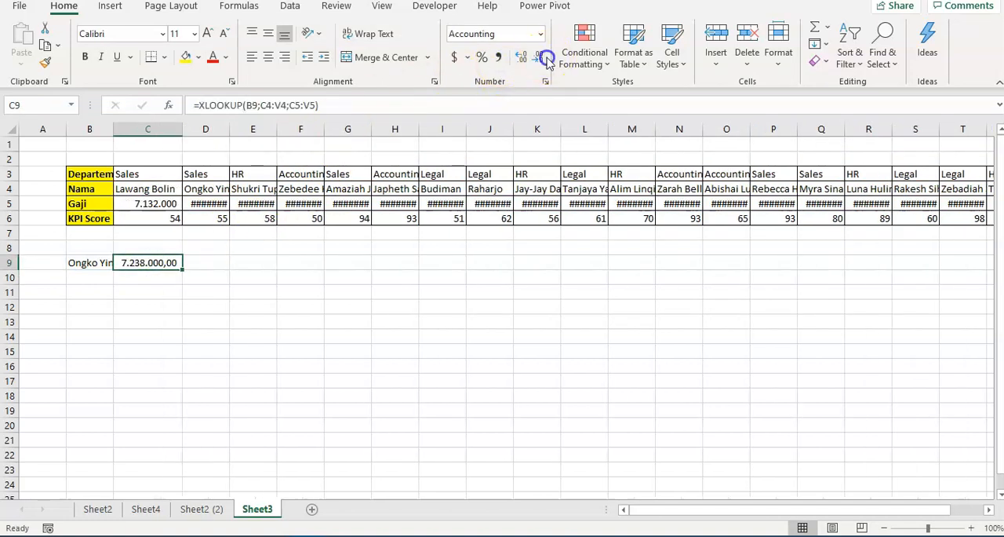
pyautogui.click(540, 57)
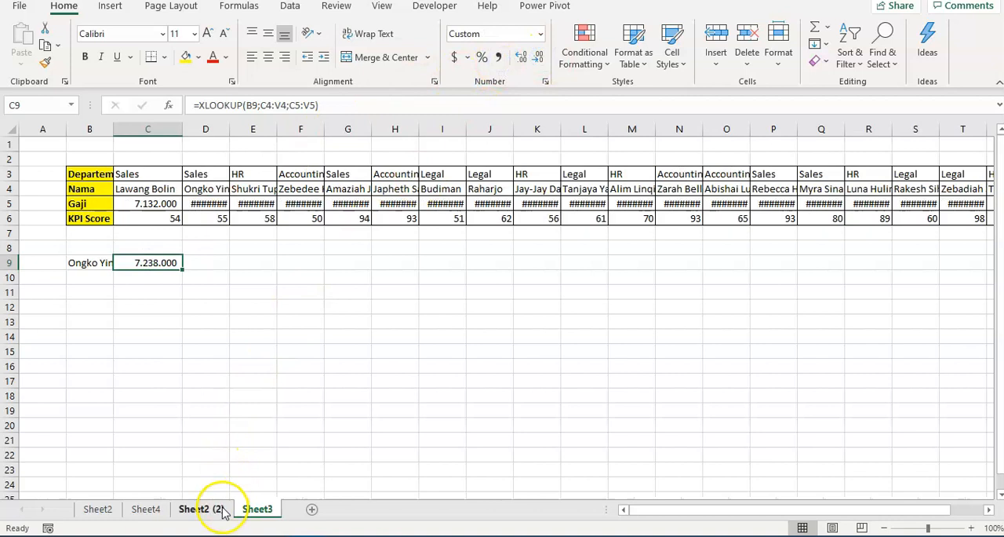
# Return to the Sheet2 (2) worksheet and select the empty cell H7 below the lookup results
pyautogui.click(221, 508)
pyautogui.scroll(1, 372, 396)
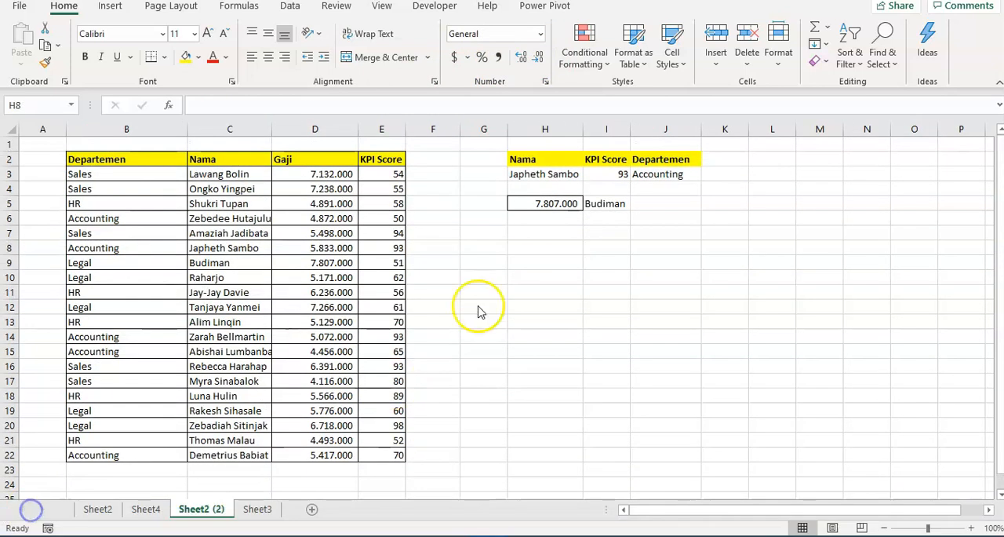
pyautogui.click(553, 248)
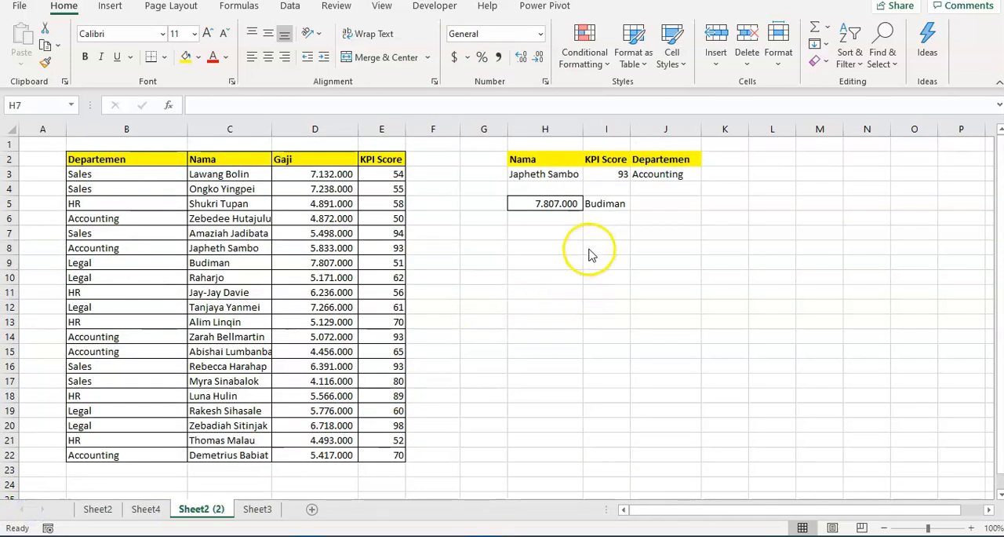
pyautogui.click(570, 233)
pyautogui.click(552, 262)
pyautogui.click(557, 243)
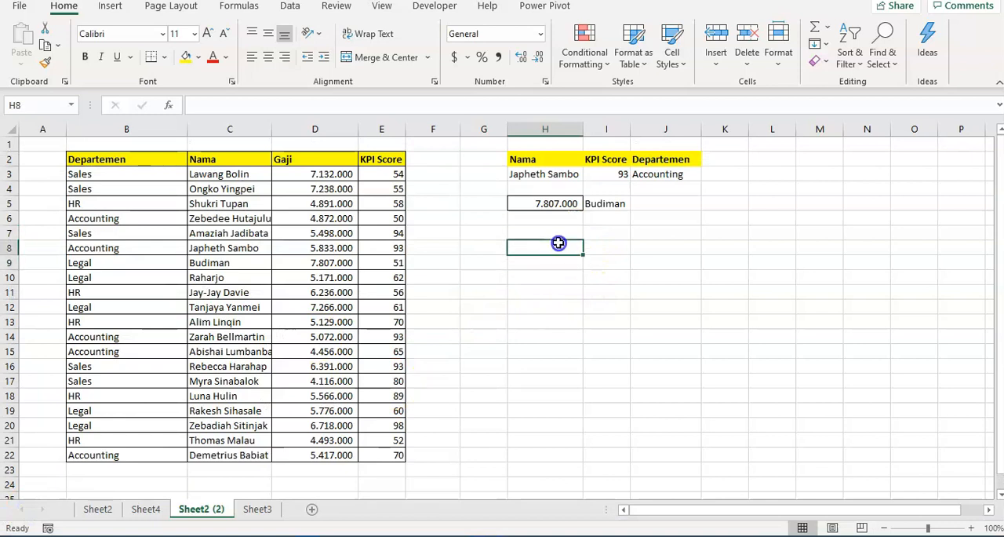
pyautogui.click(563, 231)
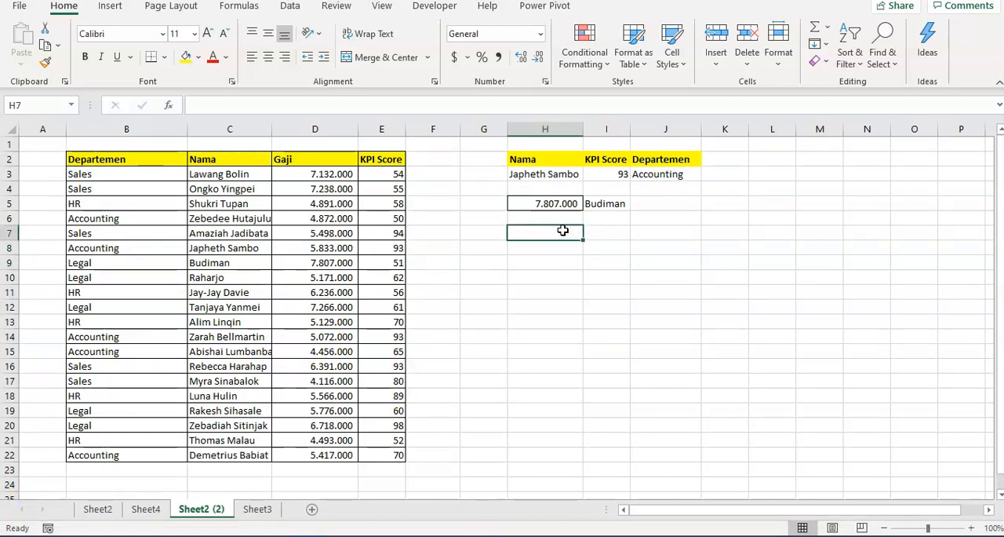